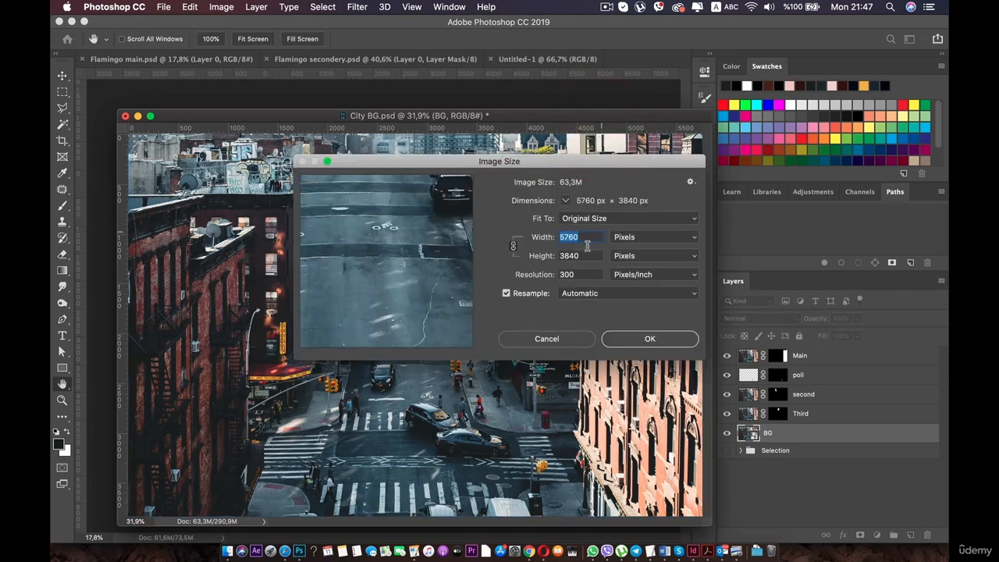
Resize the City BG image to 2000 pixels wide and dock its floating window among the other open documents.
type("2000")
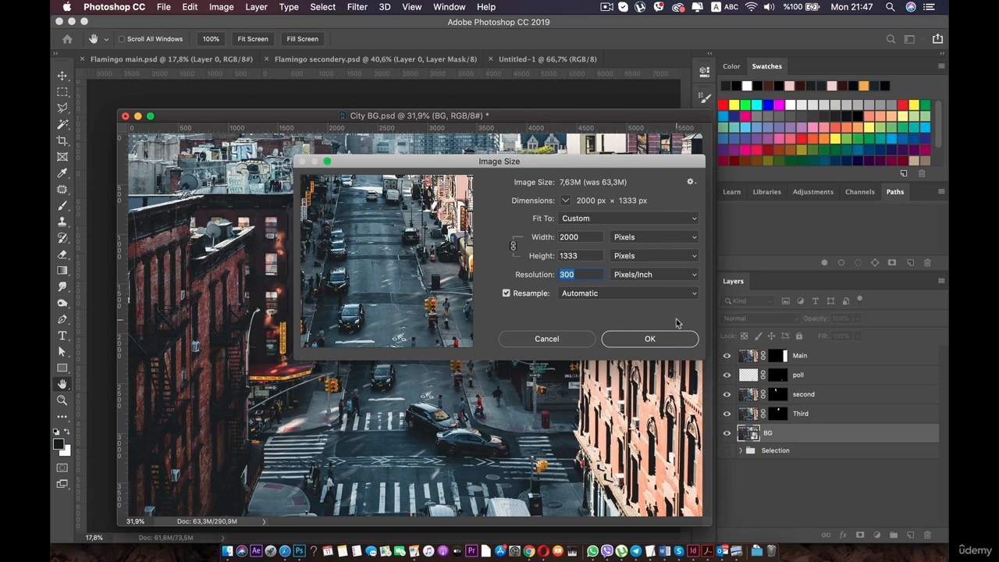
left_click(649, 341)
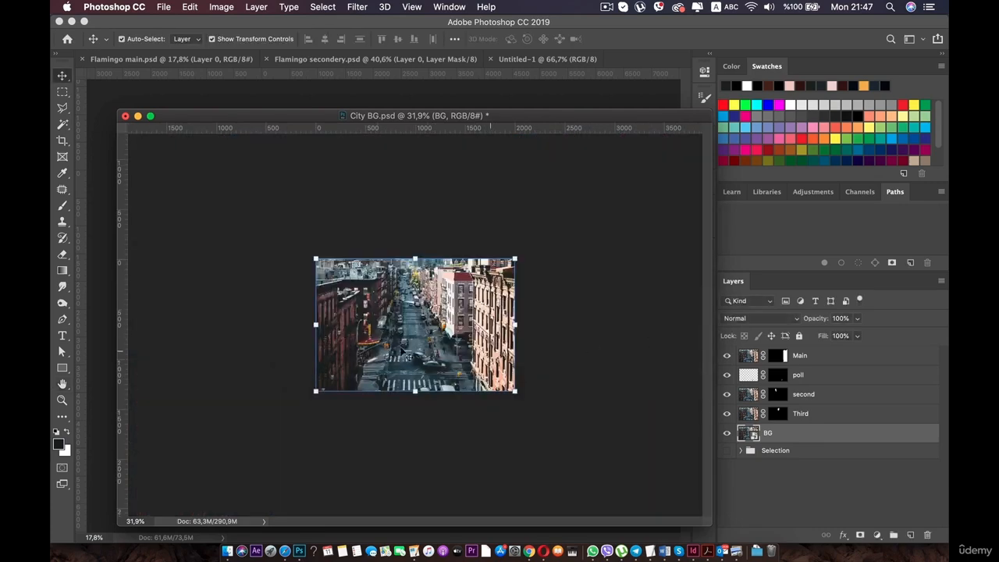
scroll(394, 336, "up", 10)
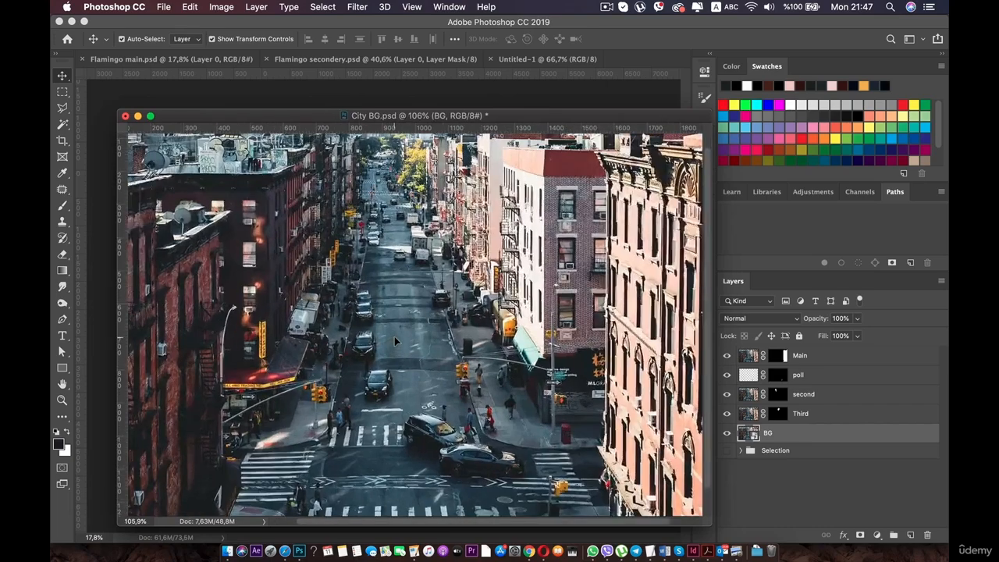
scroll(394, 337, "down", 3)
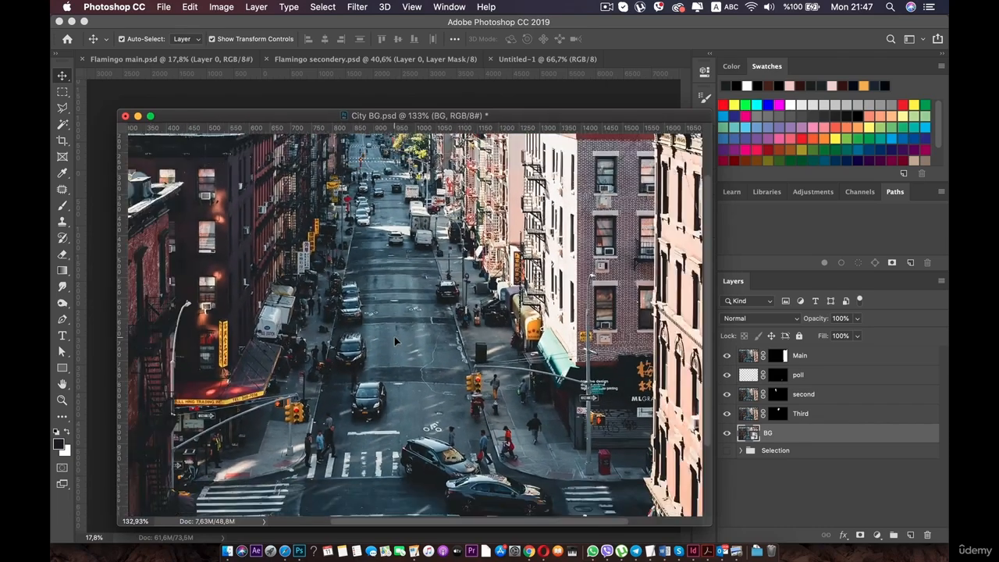
left_click_drag(427, 119, 435, 63)
left_click(458, 60)
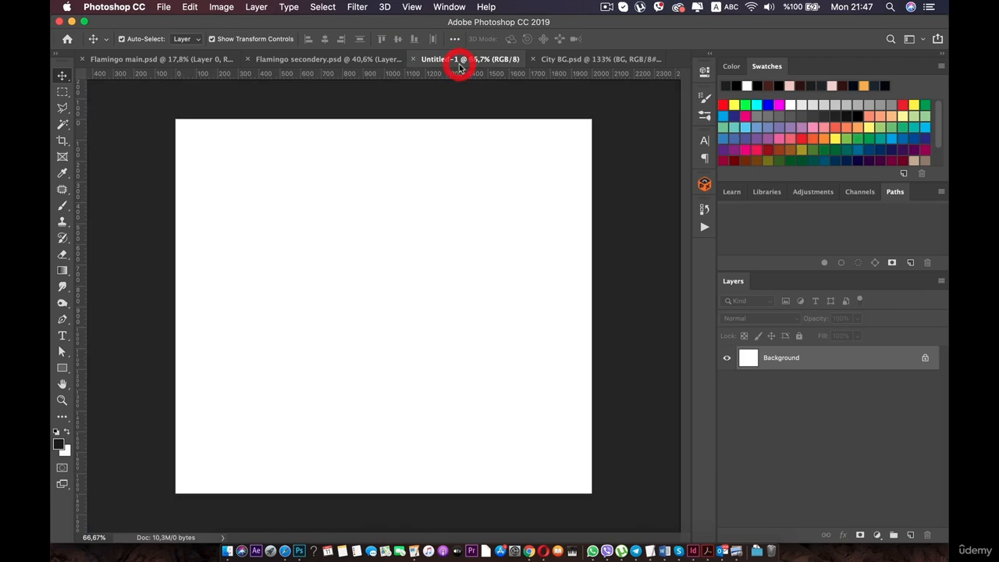
left_click(346, 60)
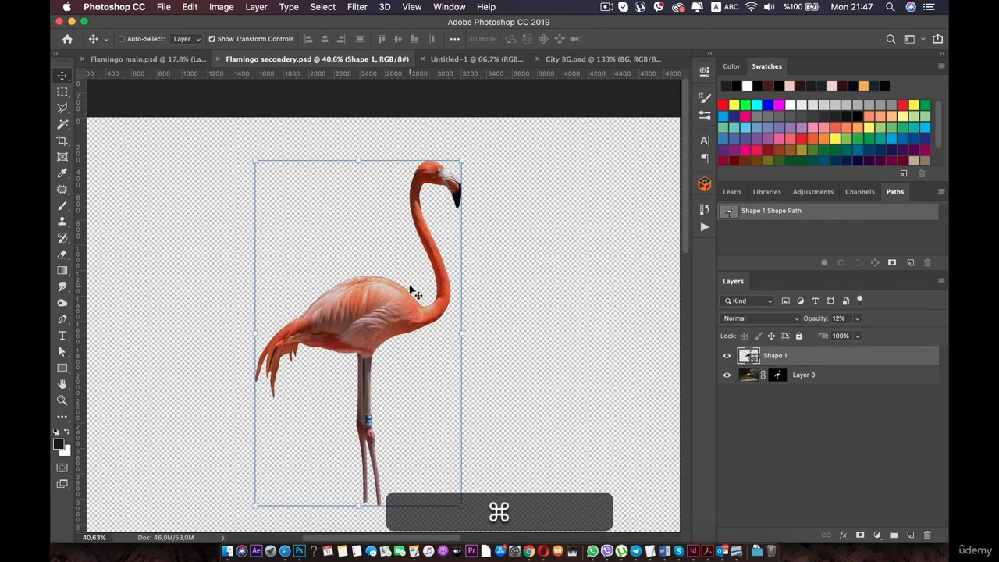
key("super+c")
left_click(590, 60)
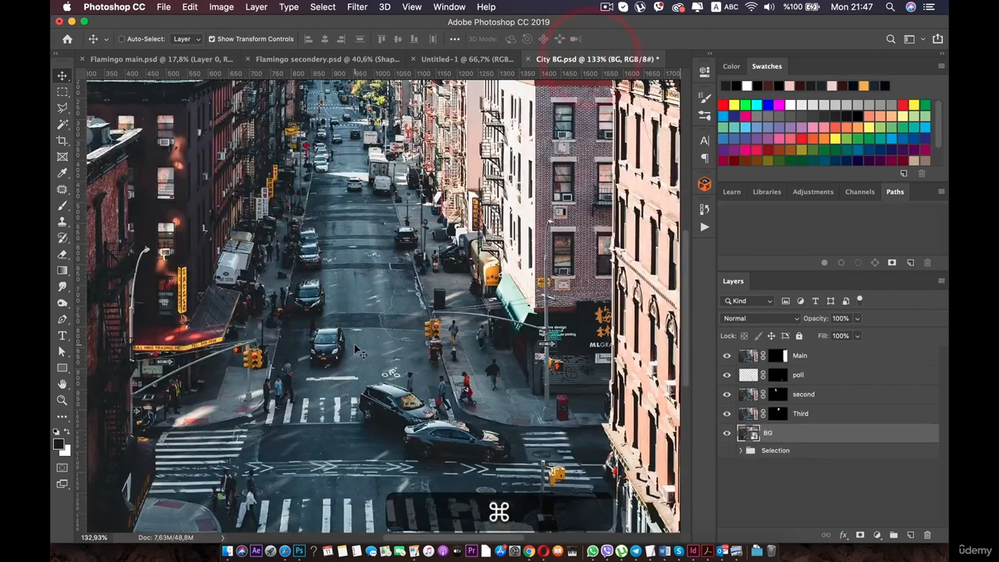
key("super+v")
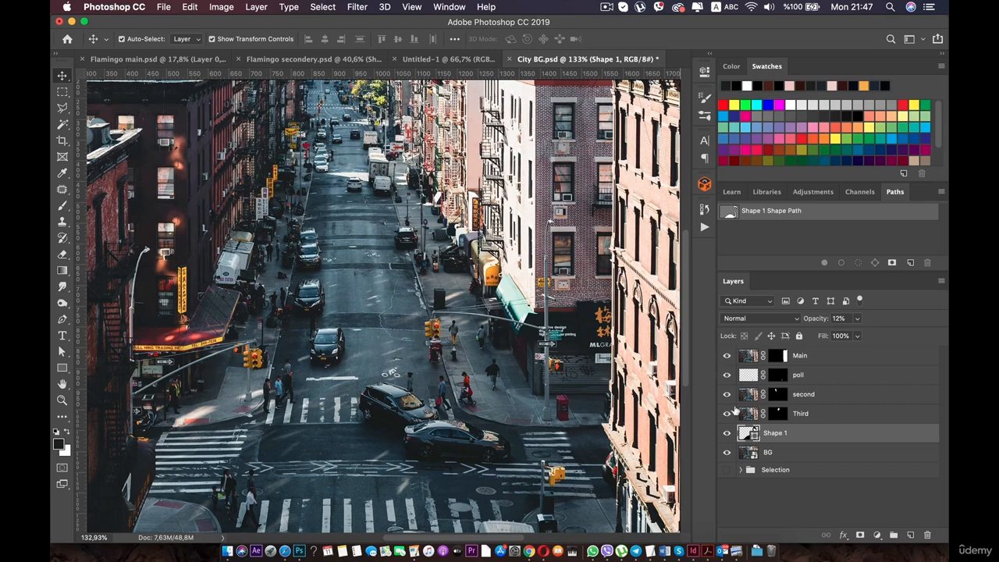
key("super+z")
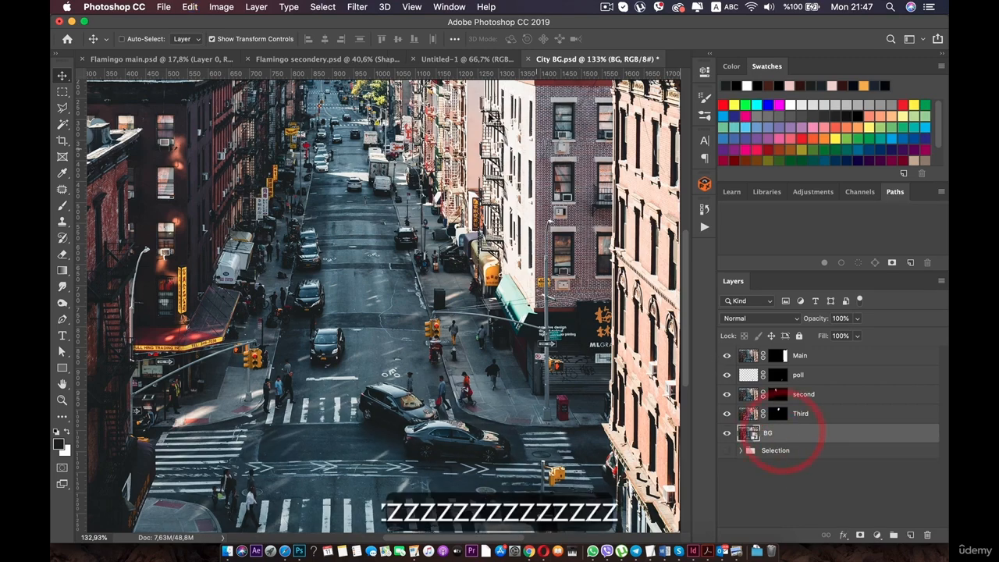
Copy the masked flamingo on Layer 0 of Flamingo secondery.psd and paste it above the BG layer in City BG.psd.
left_click(447, 60)
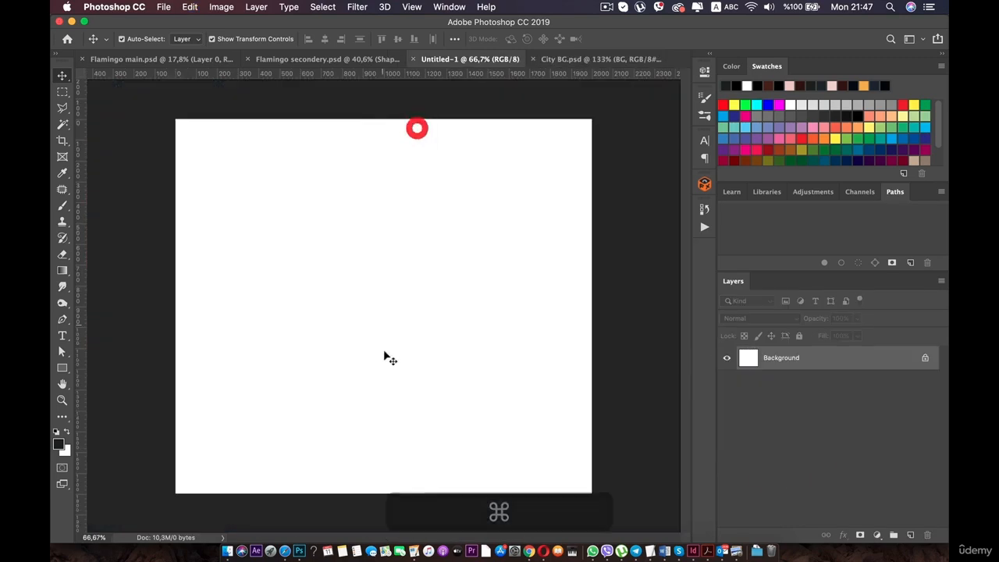
left_click(344, 61)
double_click(842, 376)
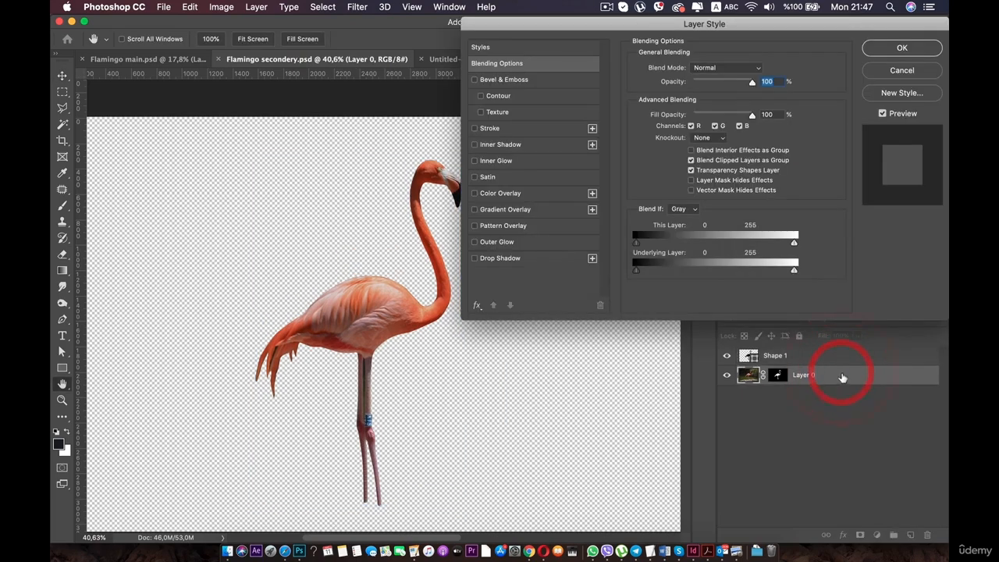
left_click(902, 72)
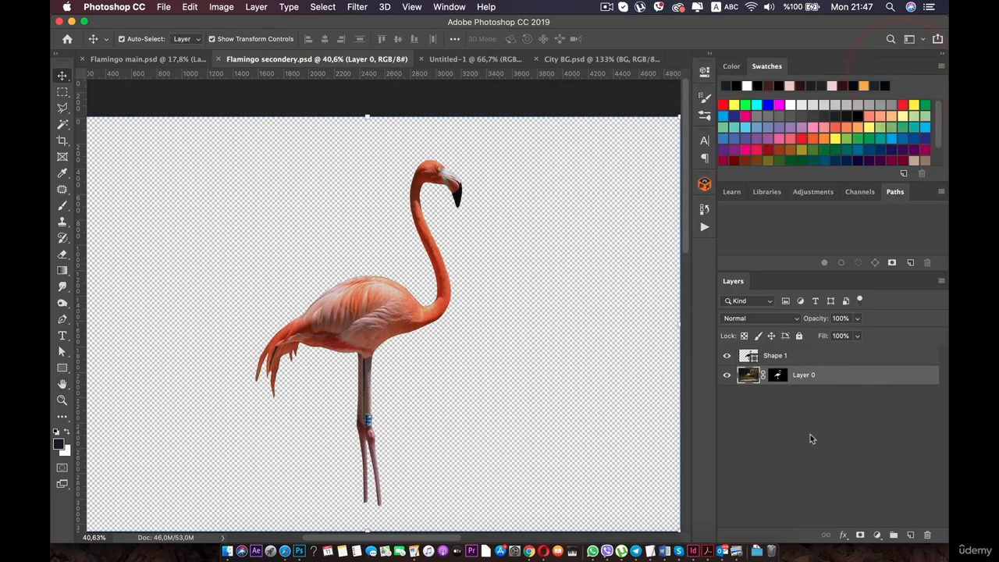
left_click(591, 60)
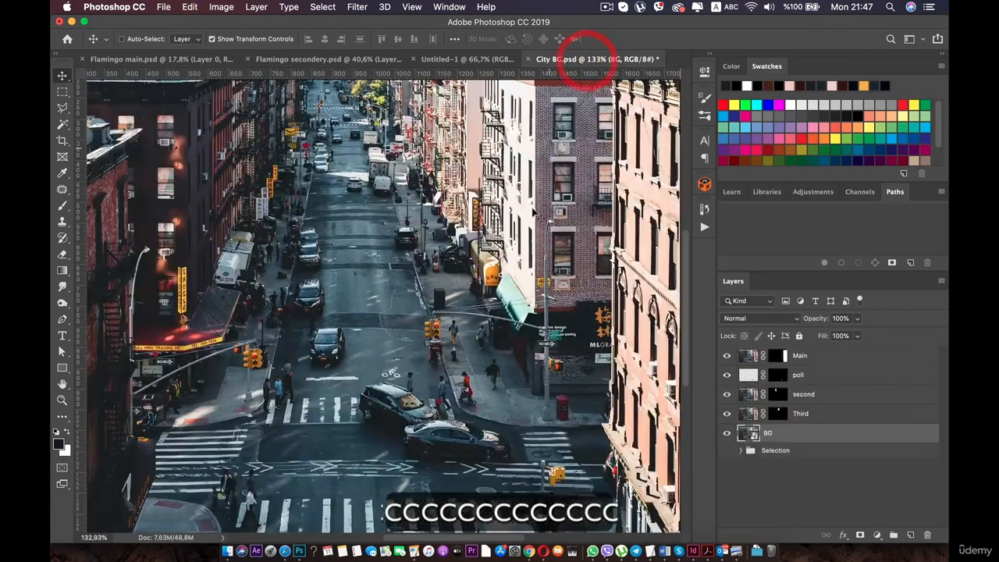
key("super+v")
Rename the pasted flamingo layer "secondery flamingo".
double_click(803, 434)
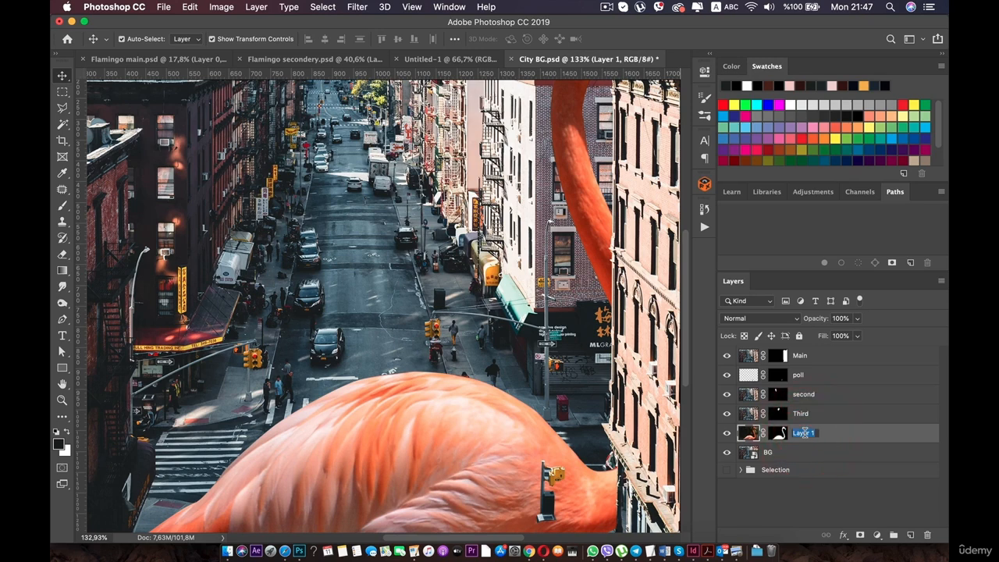
type("T")
key("BackSpace")
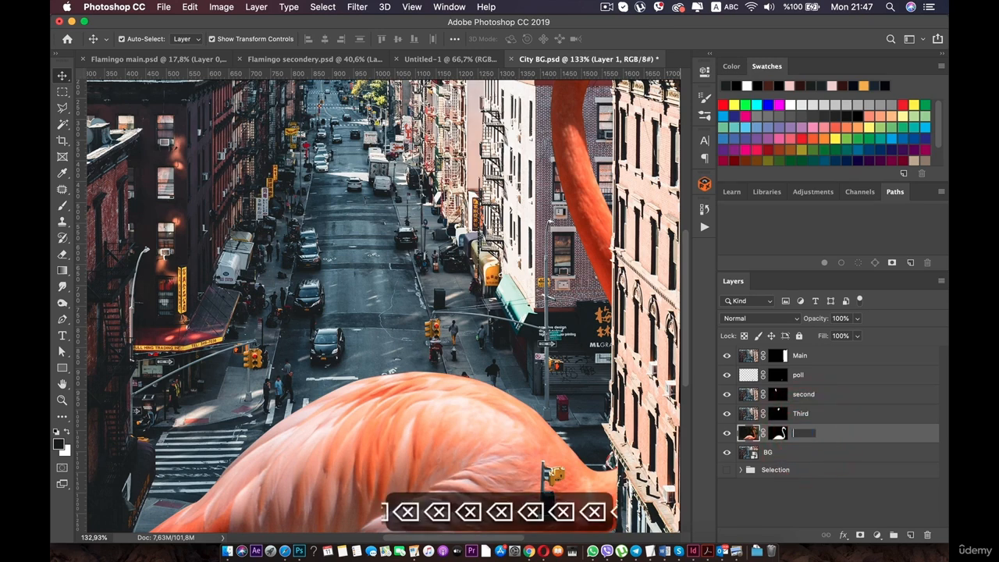
type("seconde")
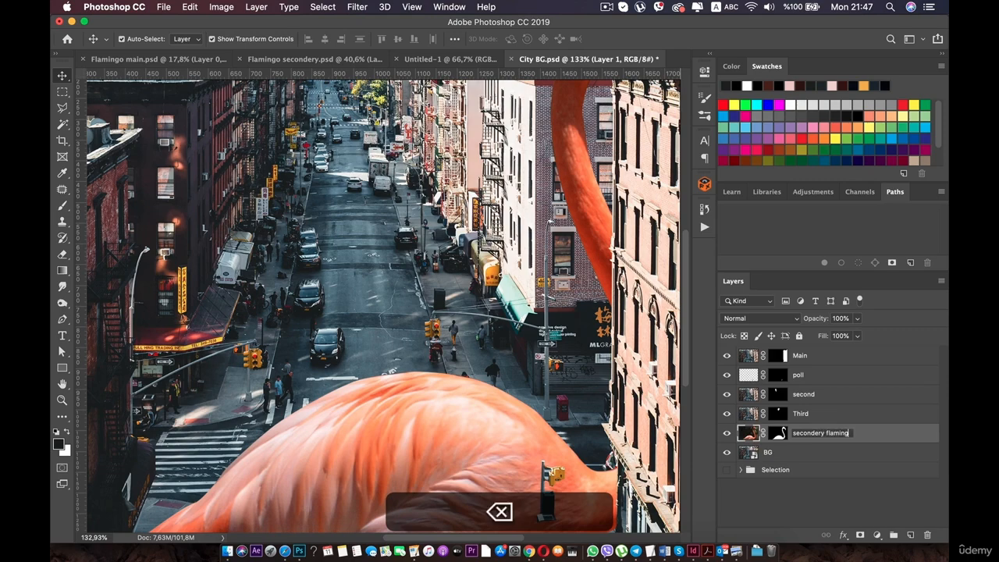
type("ry flamingo")
key("Return")
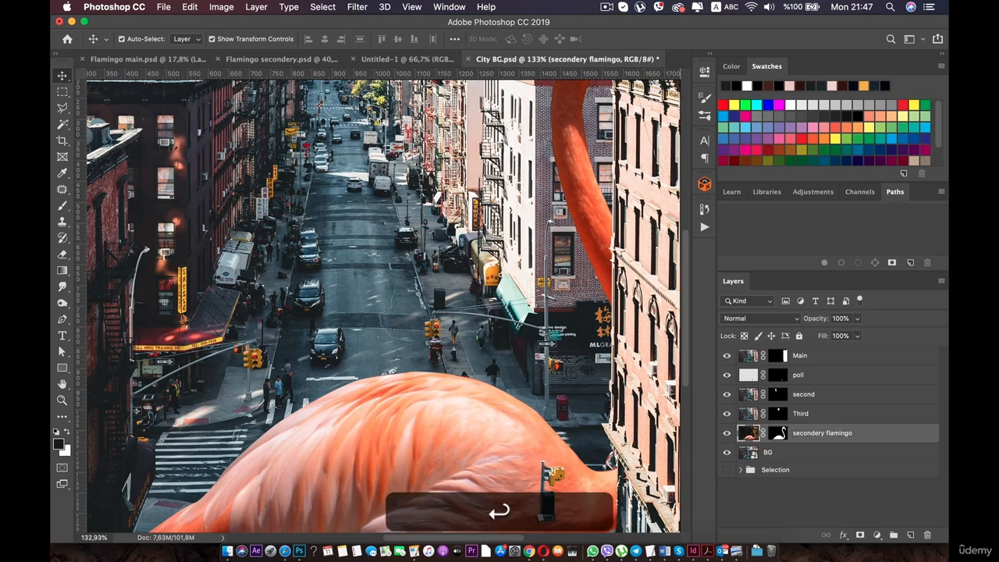
Scale the secondery flamingo layer down to 31.71% and move it up toward the far end of the street.
scroll(404, 379, "down", 7)
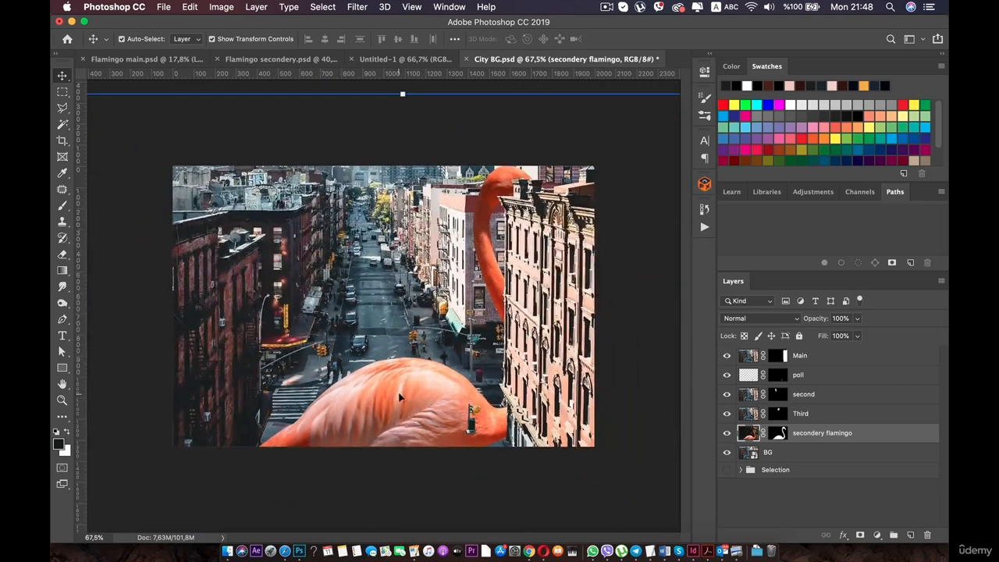
left_click(399, 393)
scroll(551, 213, "down", 6)
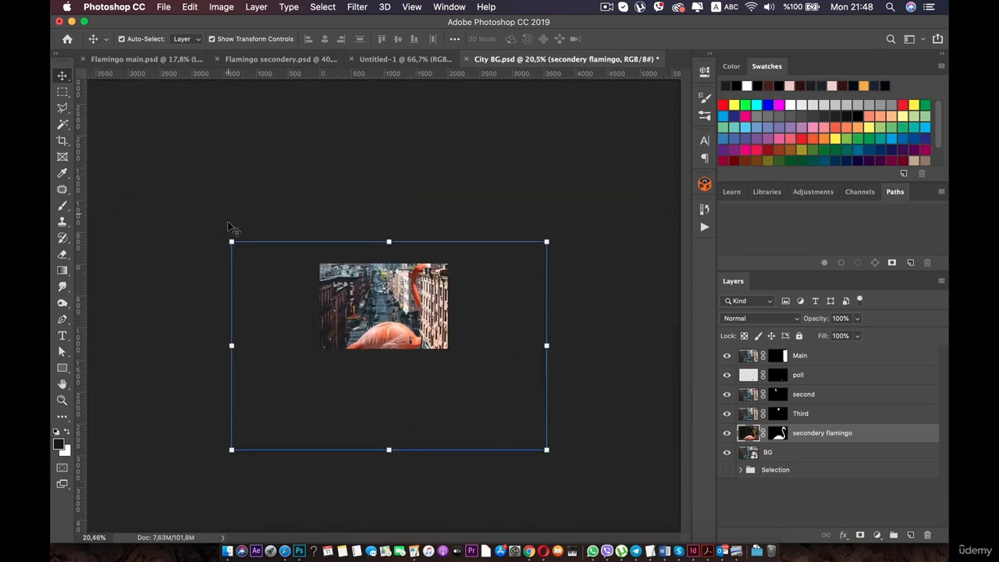
left_click_drag(230, 243, 437, 397)
left_click_drag(508, 412, 413, 289)
scroll(412, 288, "up", 4)
left_click_drag(415, 367, 394, 234)
key("super+z")
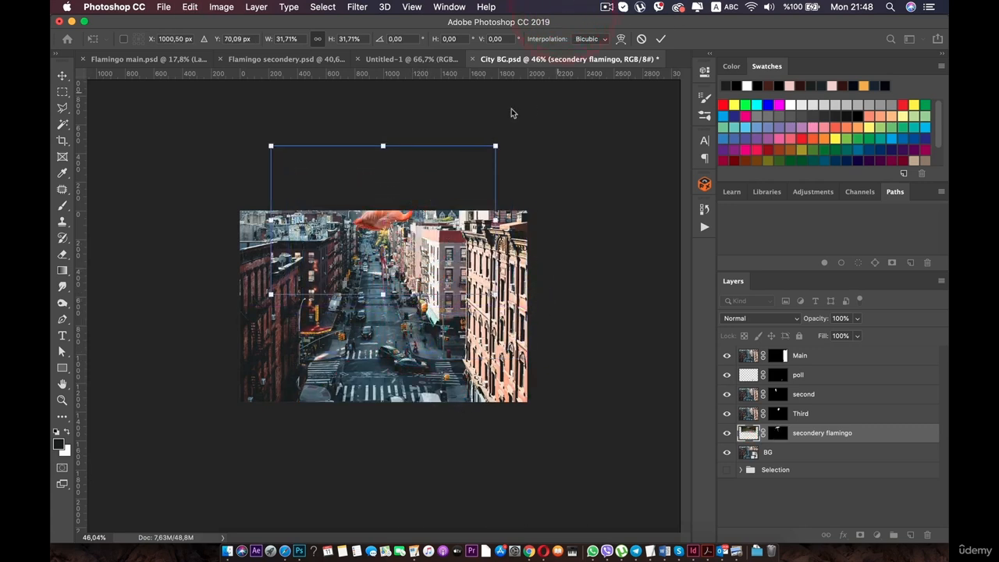
Shrink the secondery flamingo to 14.50%, place it between the distant buildings at the street's far end, and hide its layer.
left_click_drag(499, 154, 424, 218)
left_click_drag(377, 254, 401, 230)
key("space")
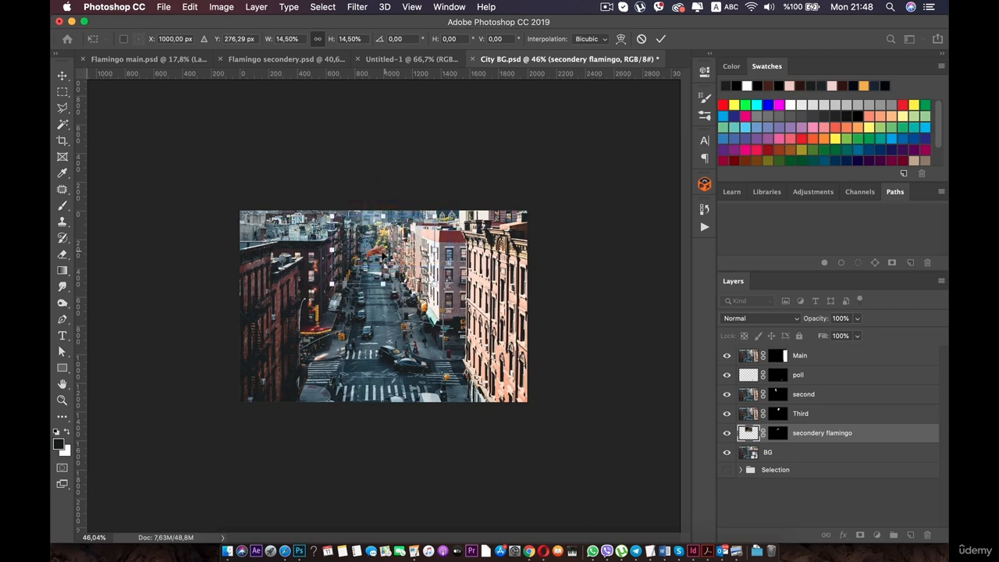
mouse_move(397, 231)
left_mouse_down()
mouse_move(386, 247)
mouse_move(379, 229)
left_mouse_up()
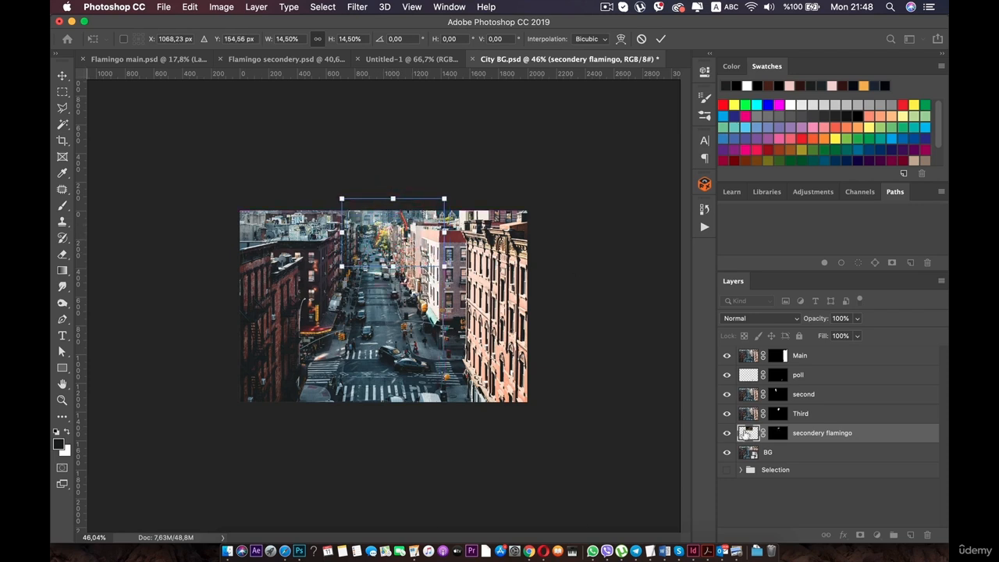
left_click(726, 433)
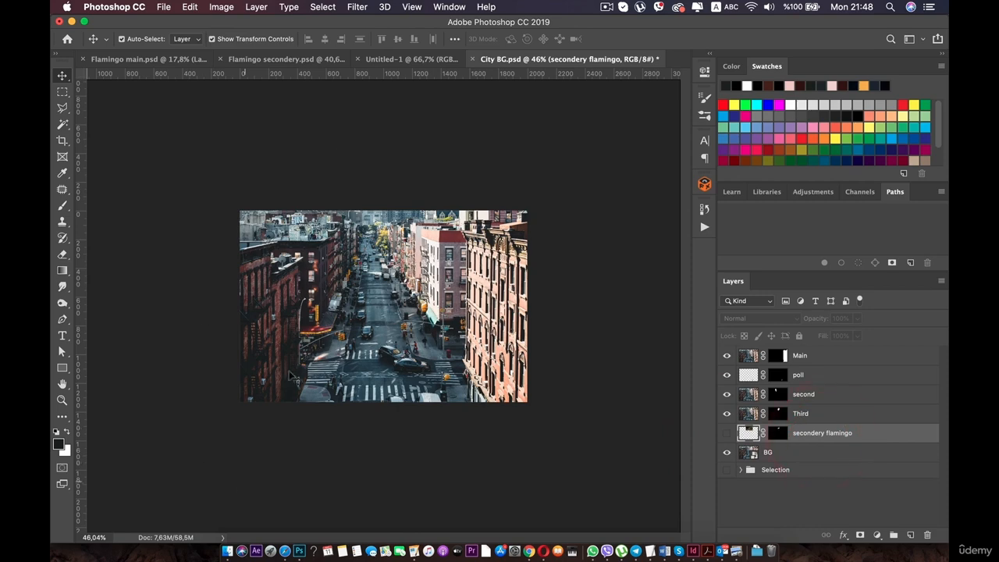
Copy the masked flamingo on Layer 0 of Flamingo main.psd and paste it above the secondery flamingo layer in City BG.psd.
left_click(149, 59)
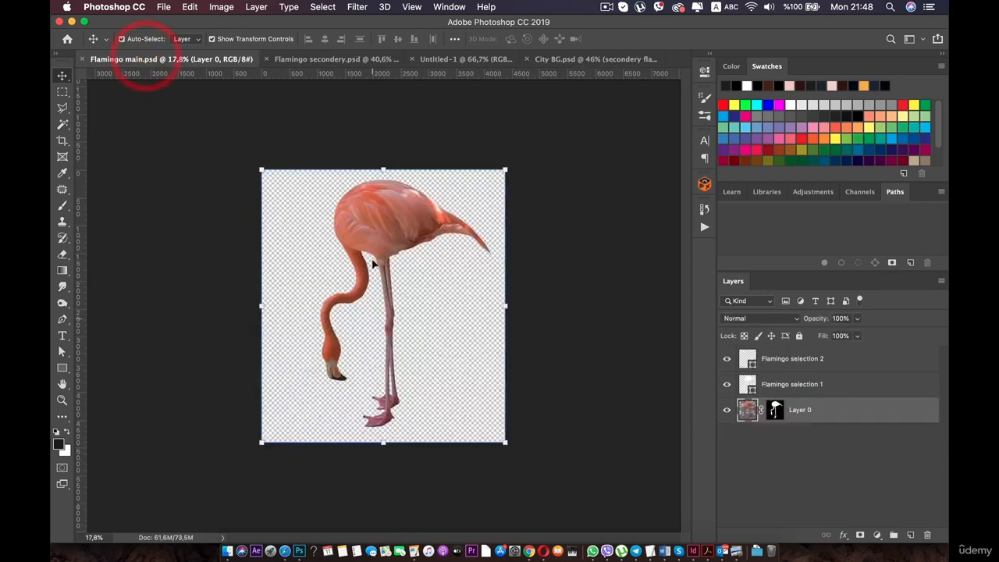
left_click(383, 226)
left_click(820, 410)
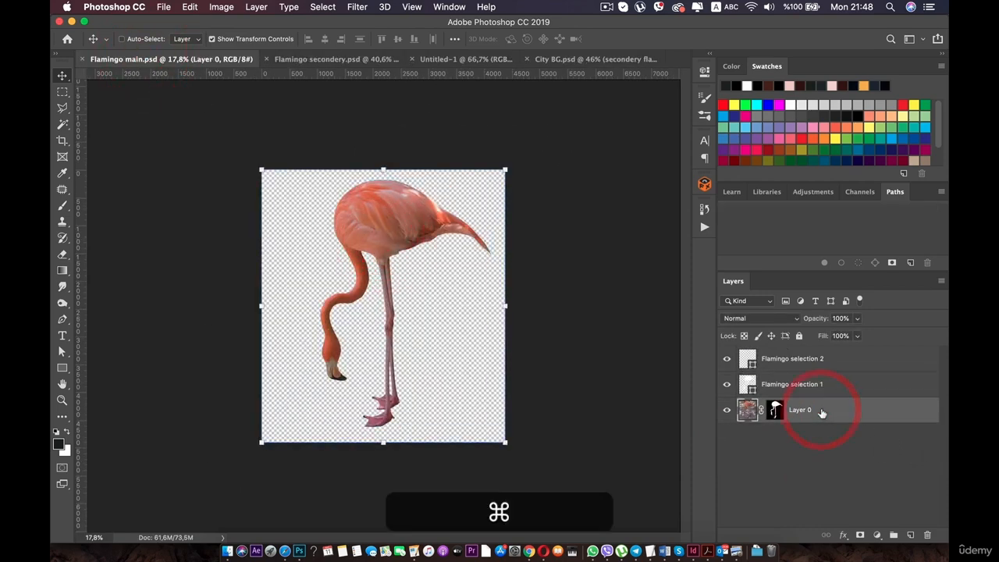
key("super+c")
key("super+c")
key("super+c")
key("super+c")
left_click(349, 59)
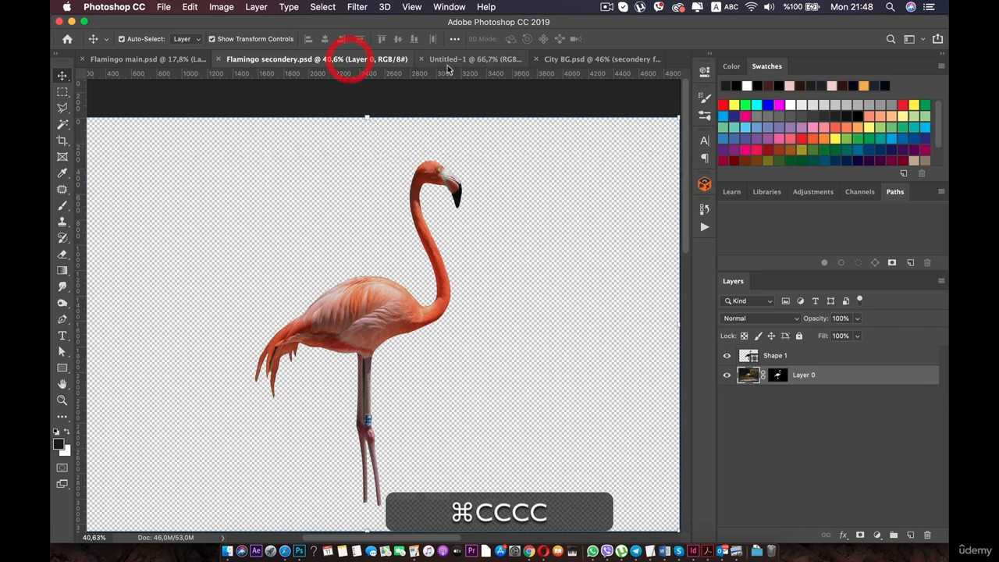
left_click(569, 59)
key("super+v")
Scale the pasted main flamingo to 21.91% and place it at the intersection, partly behind the large building in the right foreground.
scroll(559, 228, "down", 6)
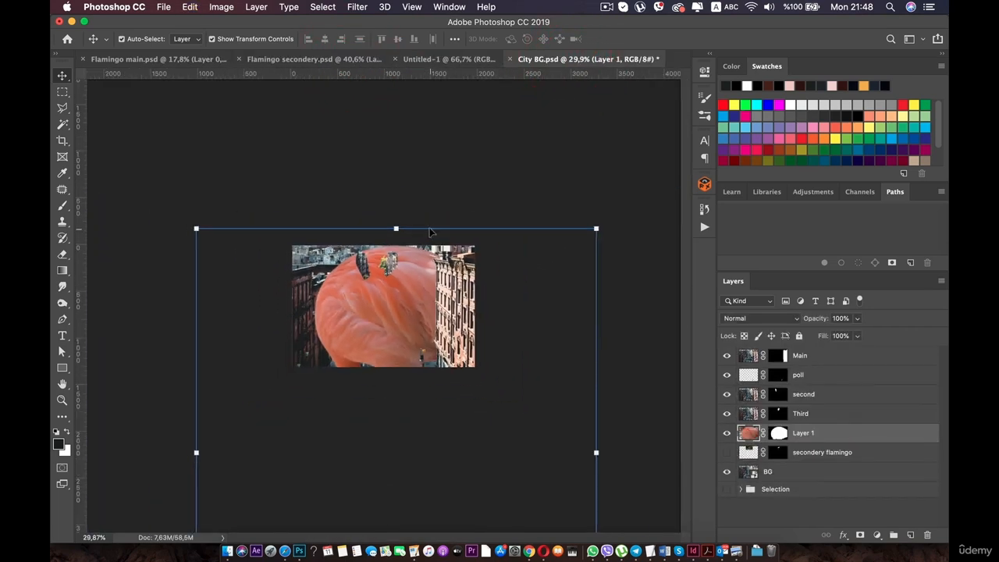
left_click_drag(509, 260, 409, 294)
scroll(409, 302, "up", 4)
scroll(409, 303, "up", 1)
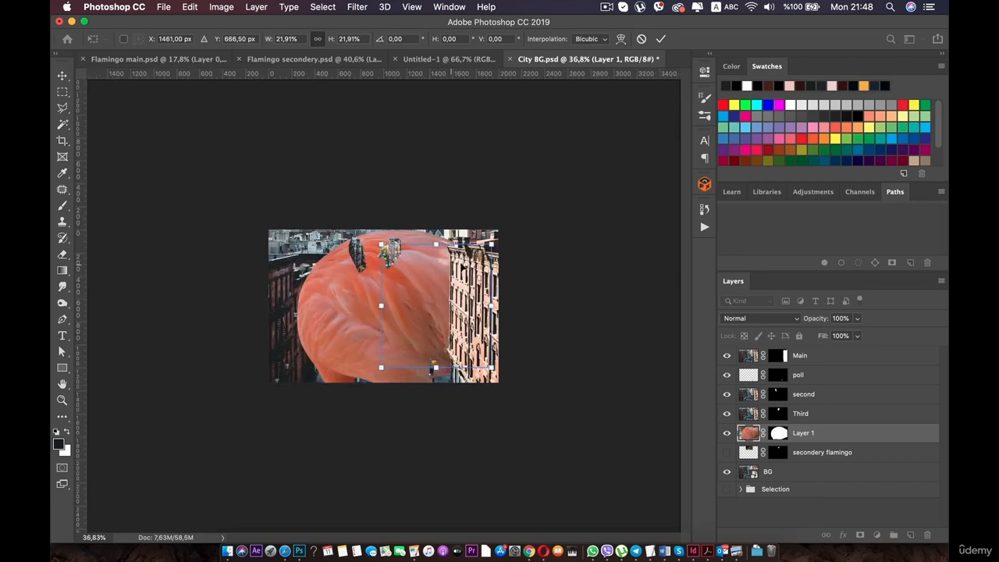
left_click(549, 248)
scroll(512, 274, "up", 3)
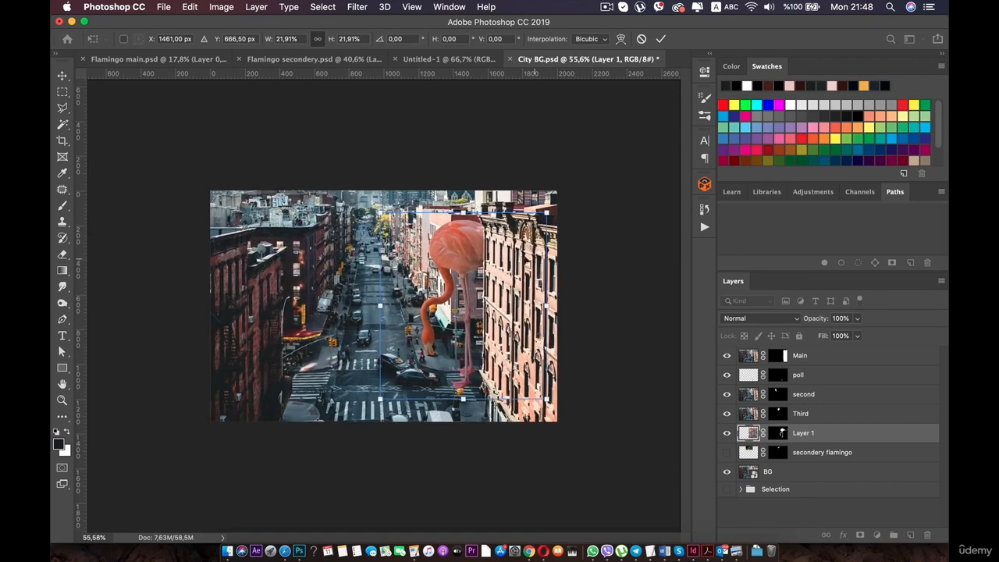
left_click_drag(462, 248, 454, 248)
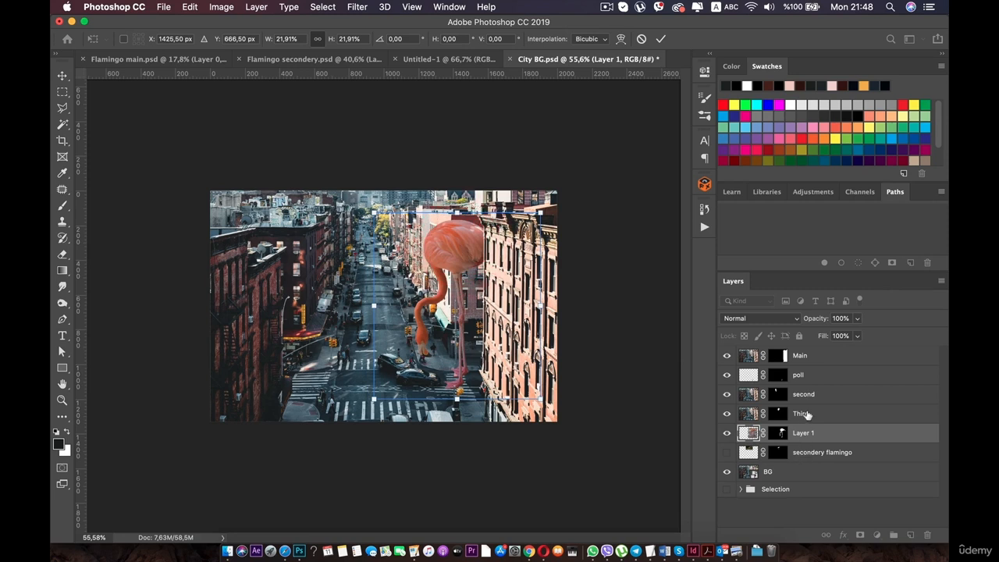
left_click(808, 412)
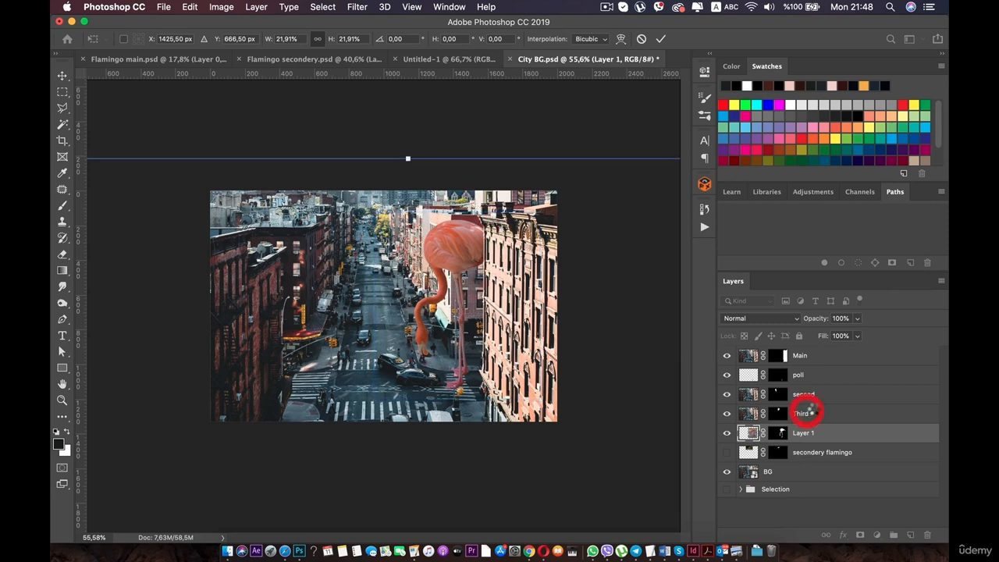
Toggle the visibility of the Third, second and Main building layers to examine how they cover the flamingo.
left_click(729, 415)
left_click(728, 414)
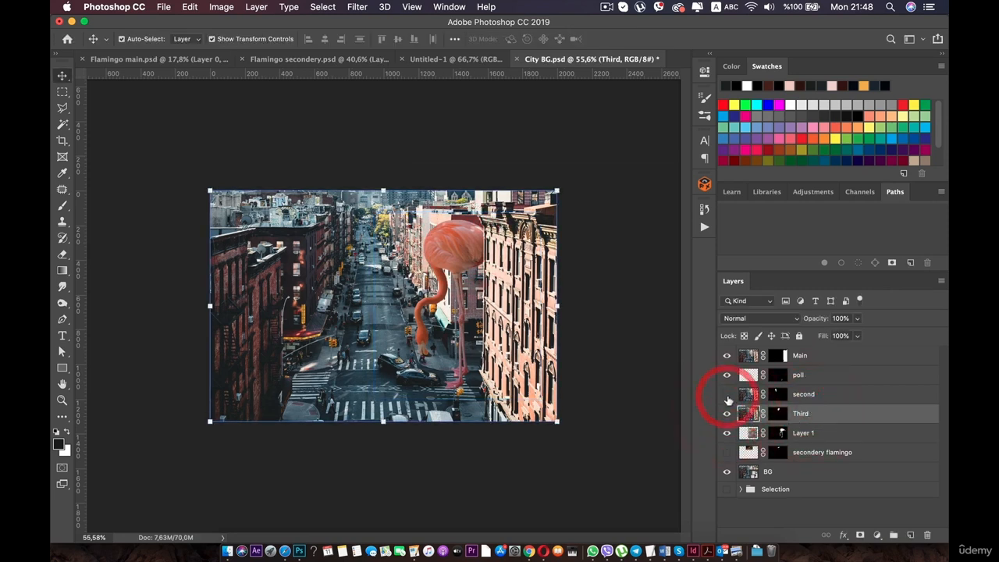
left_click(727, 355)
left_click(728, 355)
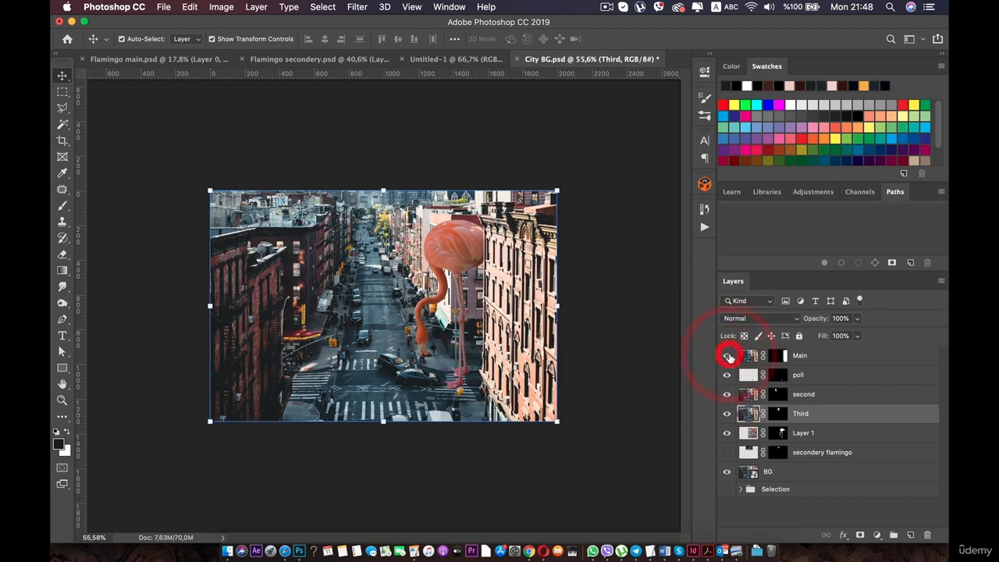
left_click(727, 355)
left_click(727, 355)
left_click(820, 357)
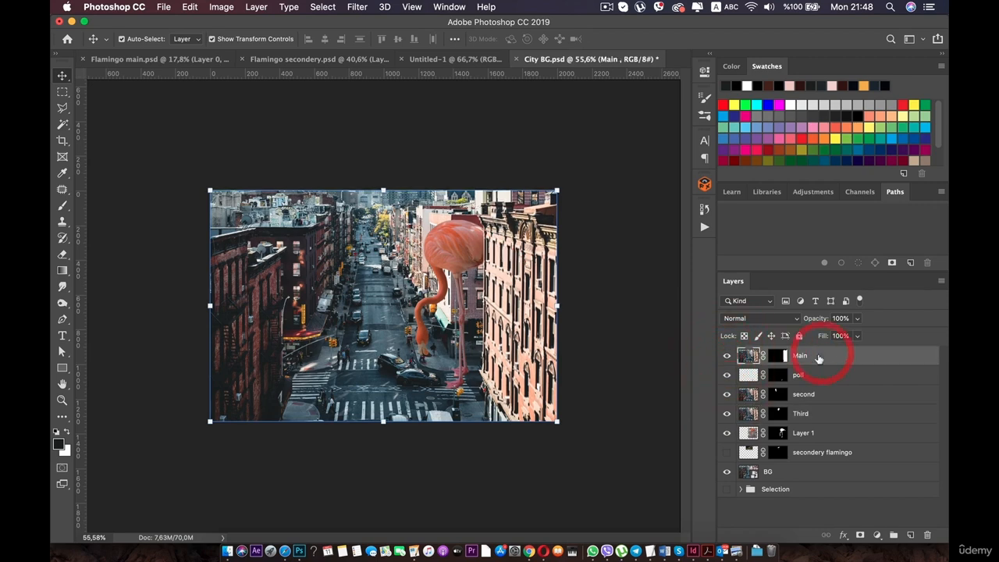
Move Layer 1 with the main flamingo above the poll layer, directly below the Main building layer.
left_click(818, 451)
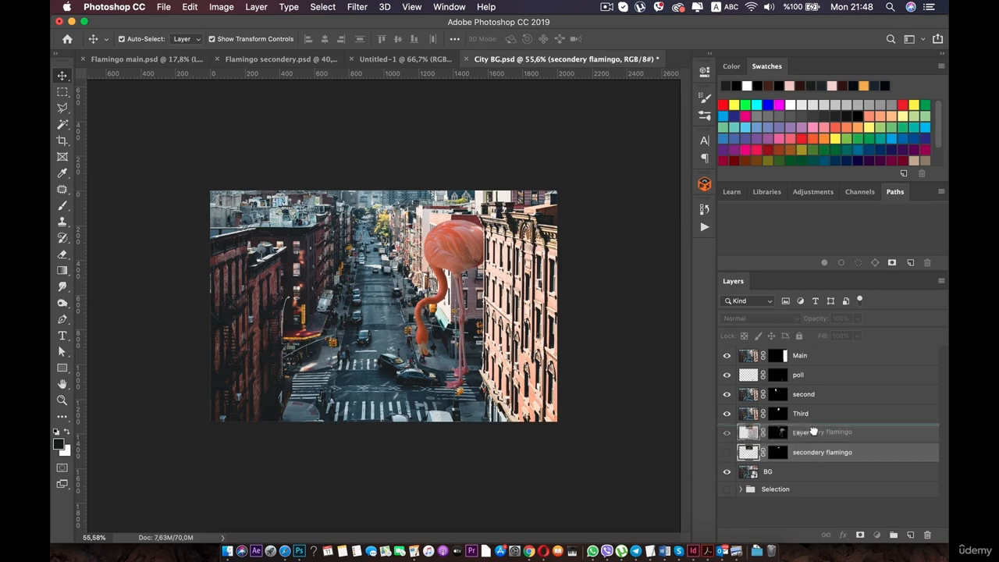
left_click(814, 435)
double_click(809, 434)
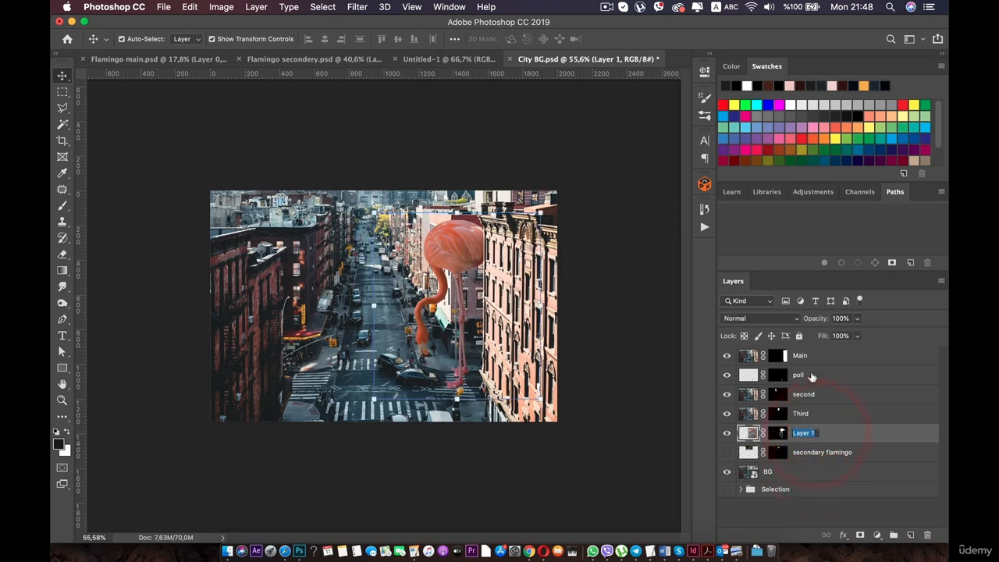
left_click_drag(848, 430, 829, 374)
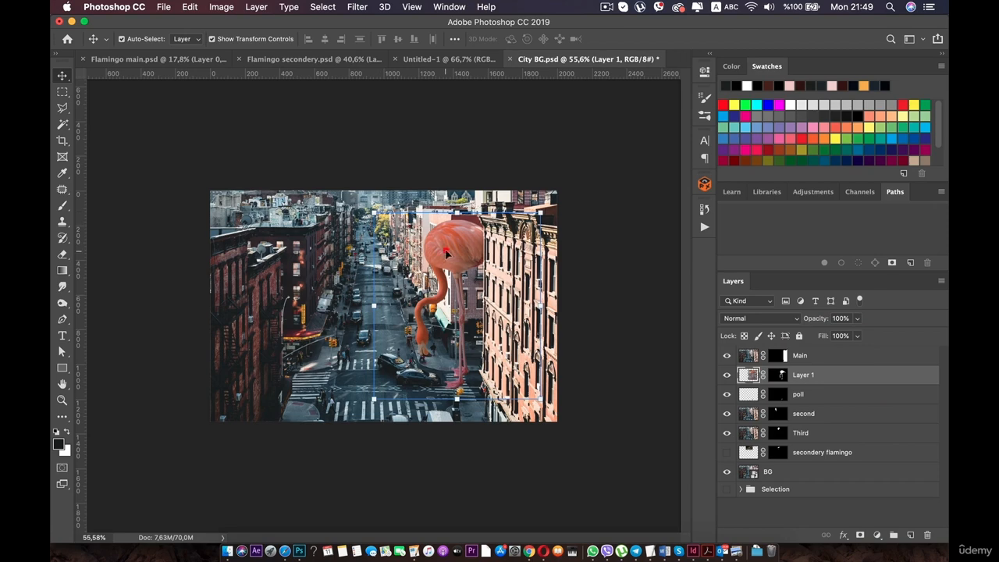
Rename Layer 1 as Main flamingo.
key("super+plus")
key("super+plus")
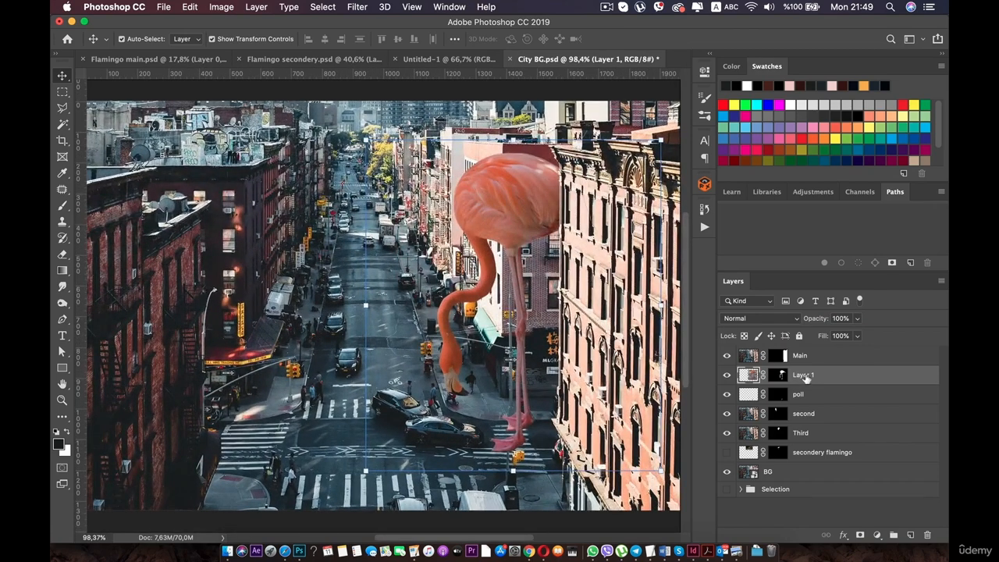
double_click(805, 376)
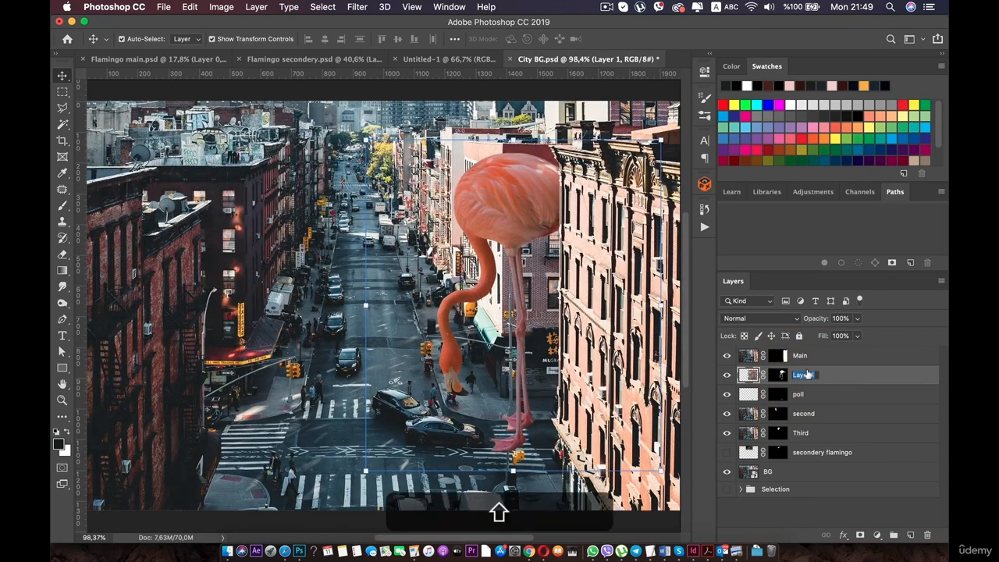
type("Main flamingo")
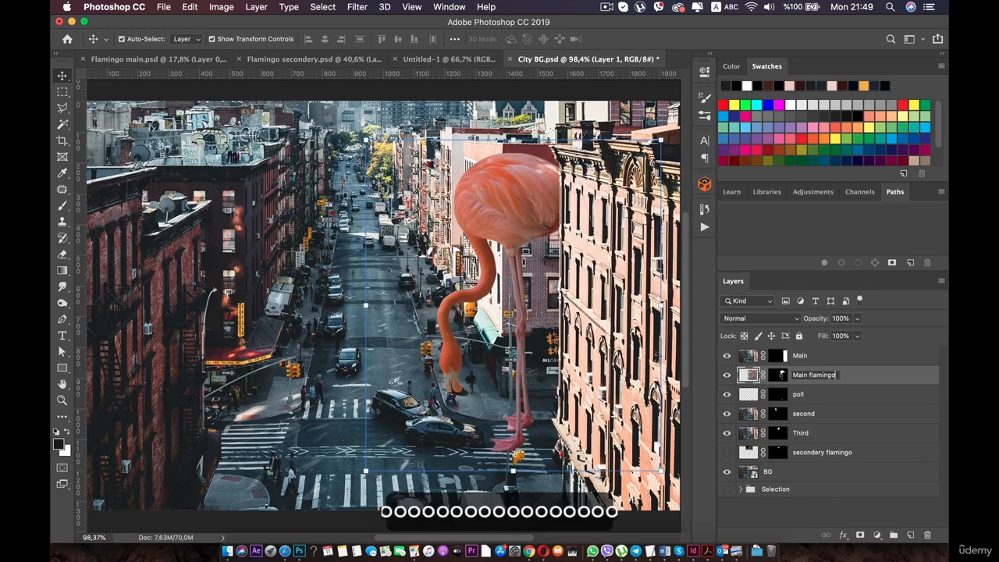
key("Return")
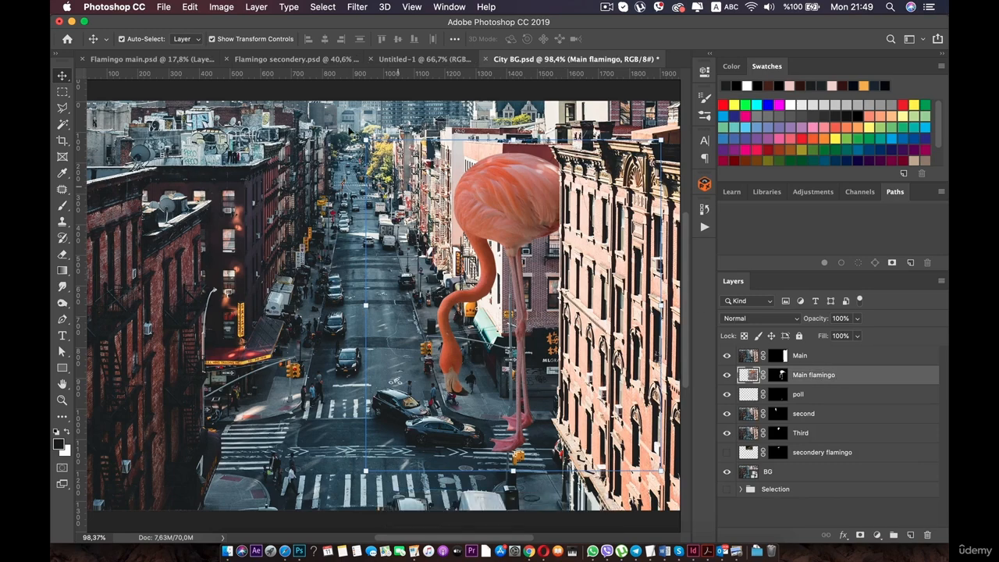
Move the poll layer above Main flamingo so the traffic light pole stands in front of the bird's feet.
left_click_drag(525, 201, 477, 189)
scroll(474, 192, "down", 3)
scroll(473, 435, "up", 1)
scroll(472, 435, "up", 2)
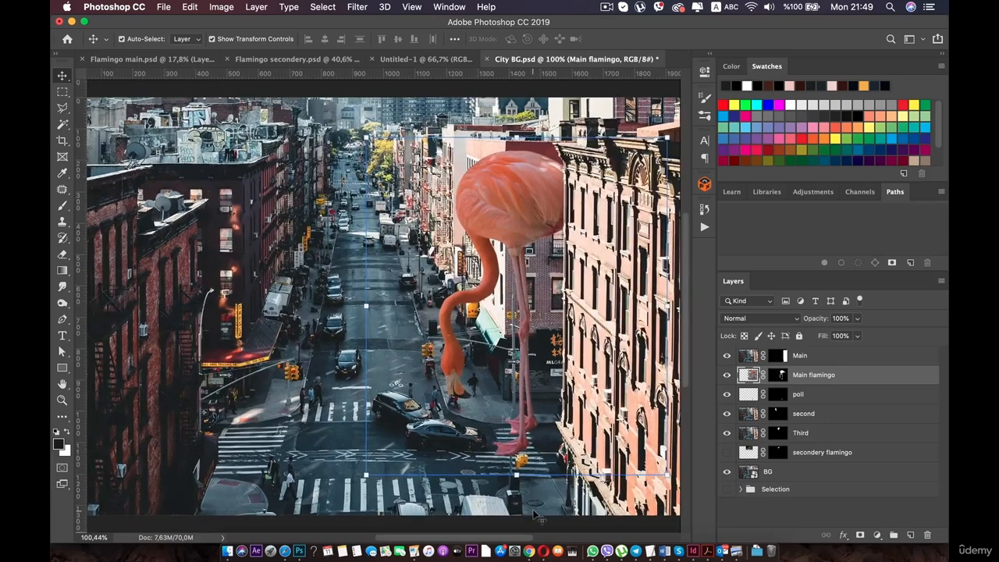
left_click(521, 506)
left_click(836, 433)
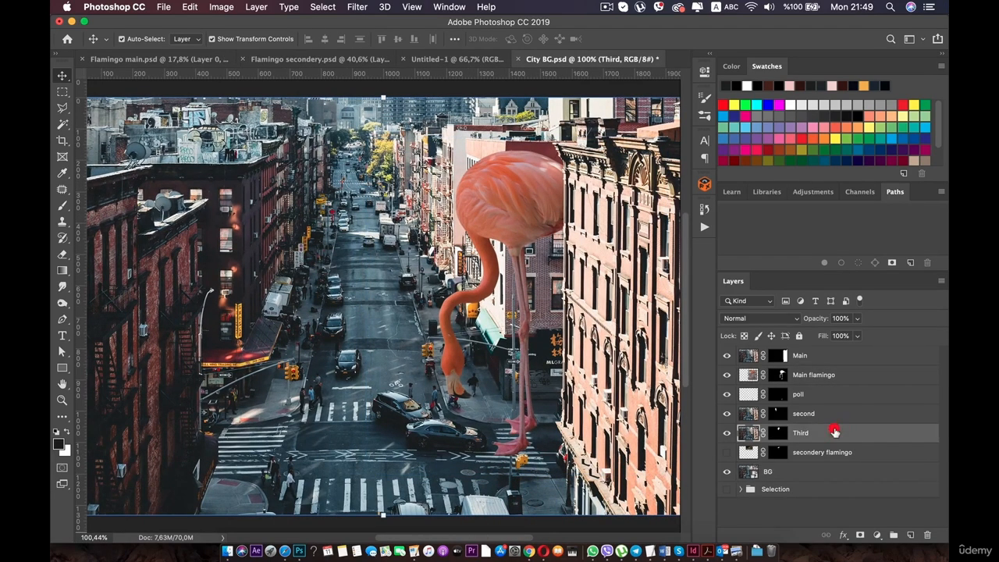
left_click(823, 395)
left_click_drag(805, 384, 797, 363)
Enlarge the main flamingo upward from its feet to 108.80% with Free Transform.
left_click(524, 255)
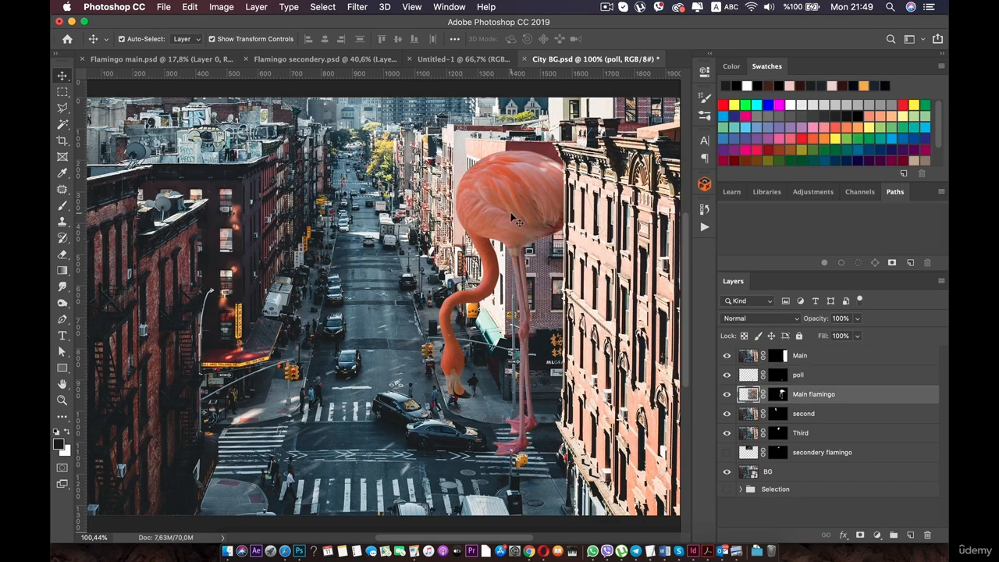
key("super+t")
left_click_drag(517, 131, 516, 107)
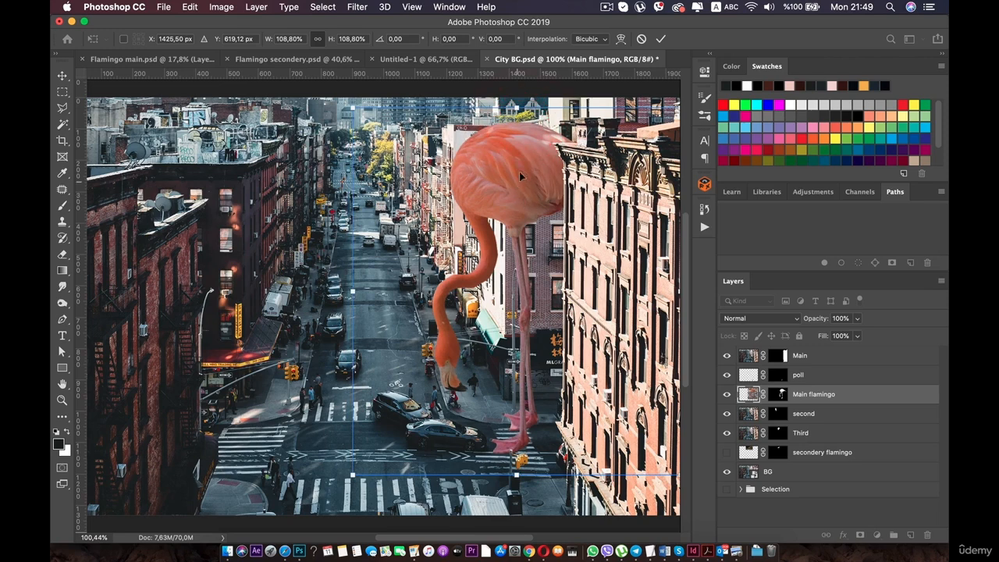
double_click(516, 151)
Shift the main flamingo slightly down and right so its front foot sits behind the traffic light.
left_click_drag(513, 153, 515, 167)
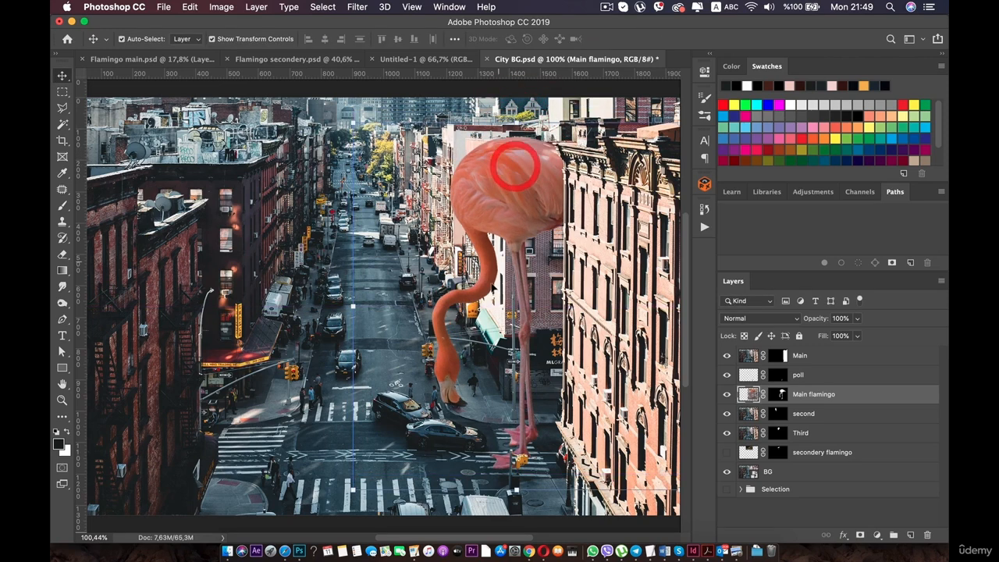
key("Down")
key("Down")
key("Down")
key("Down")
key("Down")
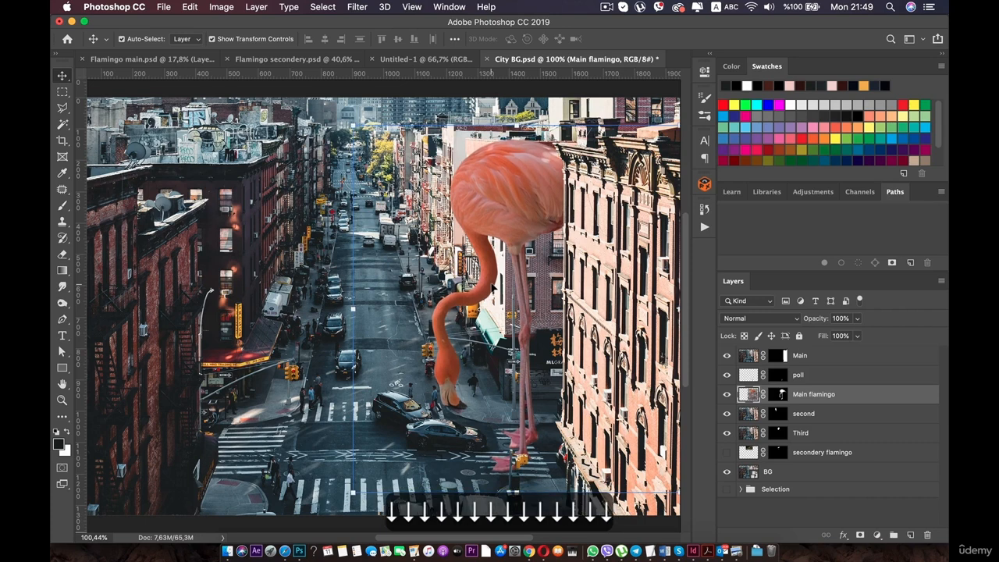
key("Right")
key("Right")
key("Right")
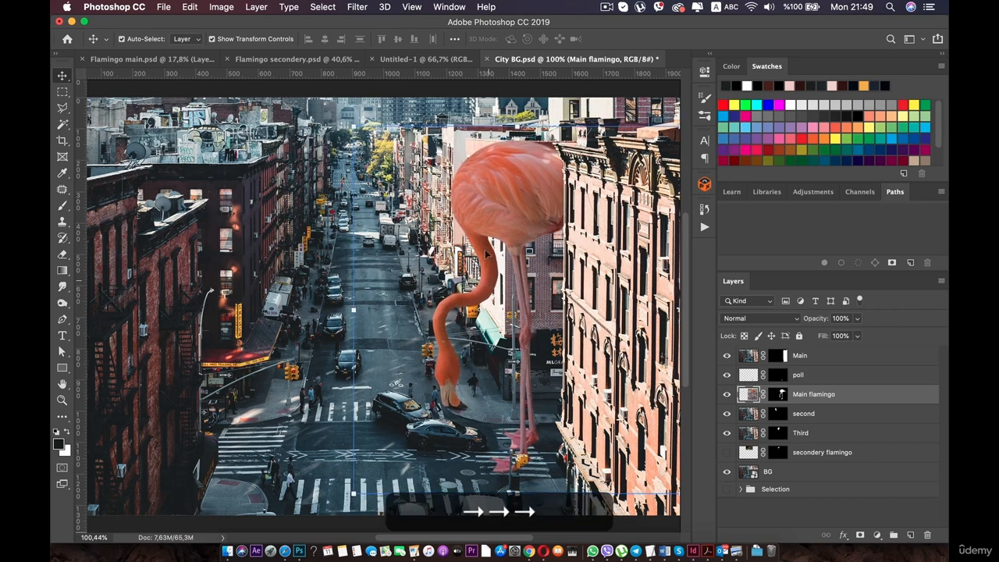
Enlarge the main flamingo further upward from its feet and nudge it slightly to the left.
key("super+t")
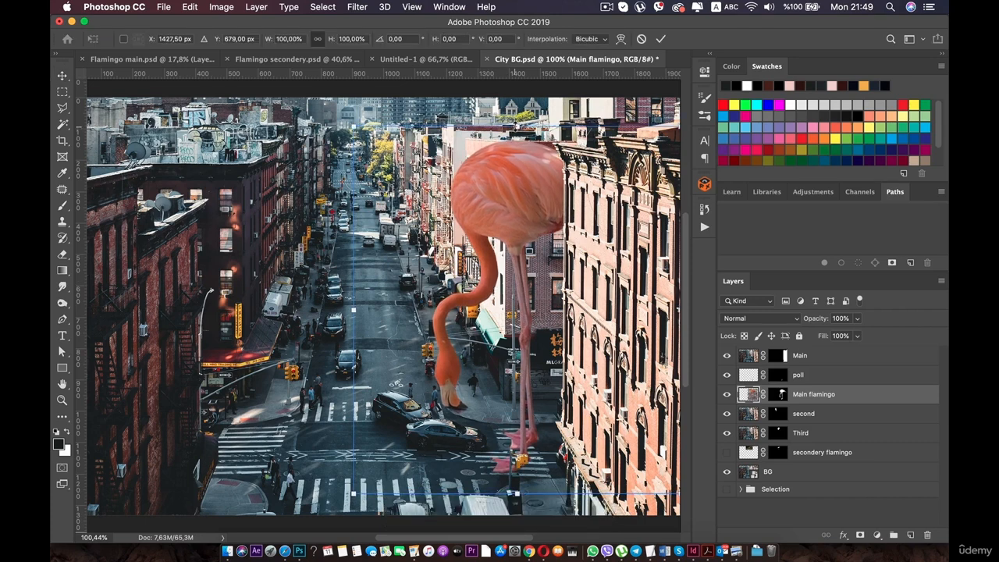
left_click_drag(515, 125, 524, 96)
double_click(529, 145)
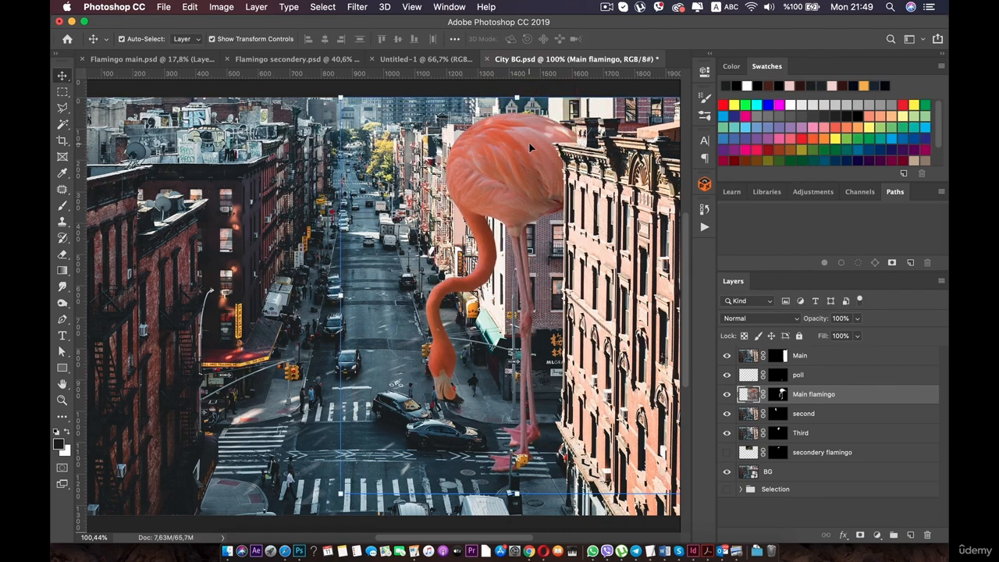
key("Left")
key("Left")
key("Left")
key("Left")
key("Left")
key("Left")
key("Left")
key("Left")
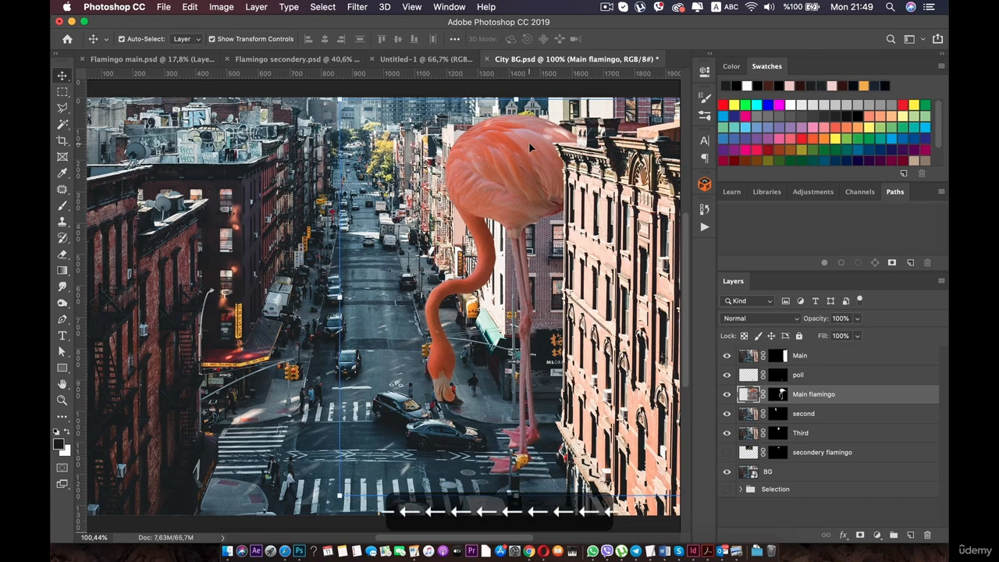
Examine the whole composition at different magnifications to judge the main flamingo's size and placement in the street.
left_click(248, 201)
key("super+minus")
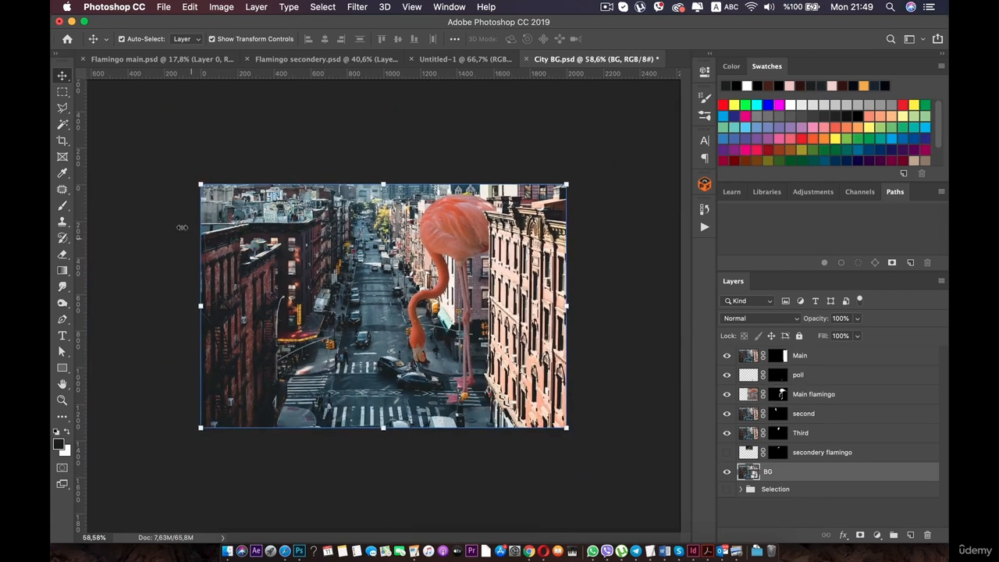
left_click(180, 226)
key("super+minus")
scroll(180, 225, "up", 5)
scroll(181, 226, "down", 2)
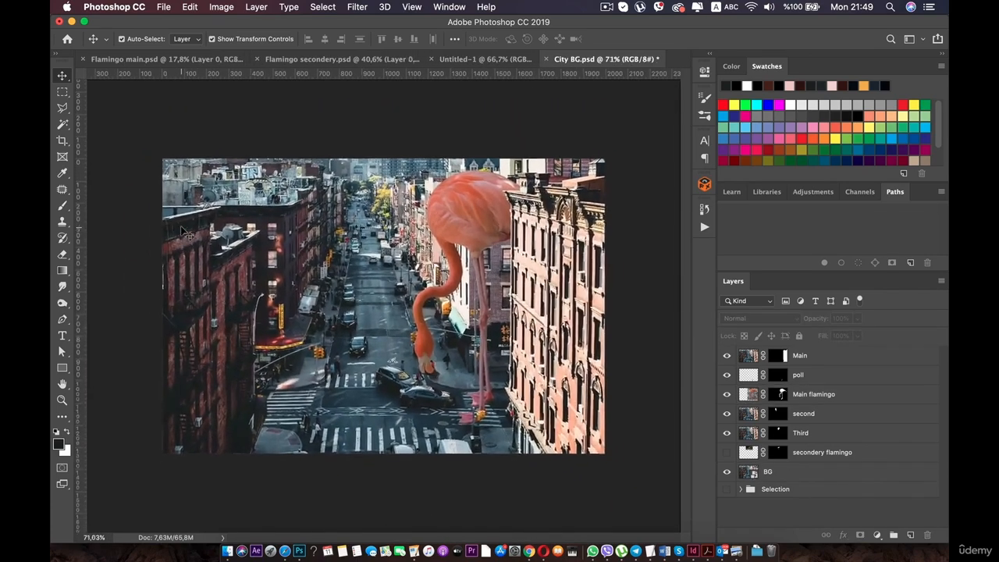
key("space")
left_click(383, 253)
left_click(417, 225)
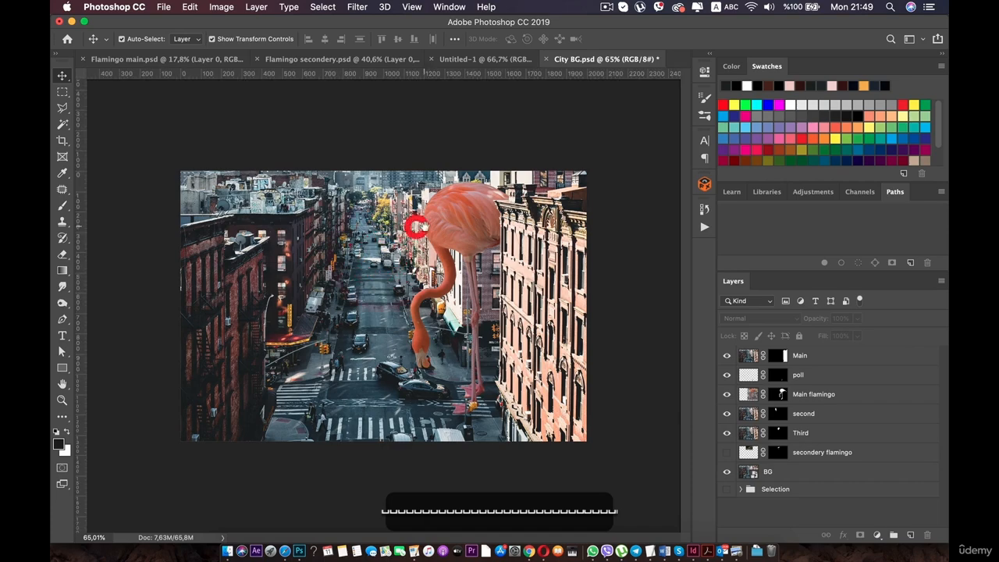
left_click(607, 152)
scroll(607, 152, "up", 3)
key("space")
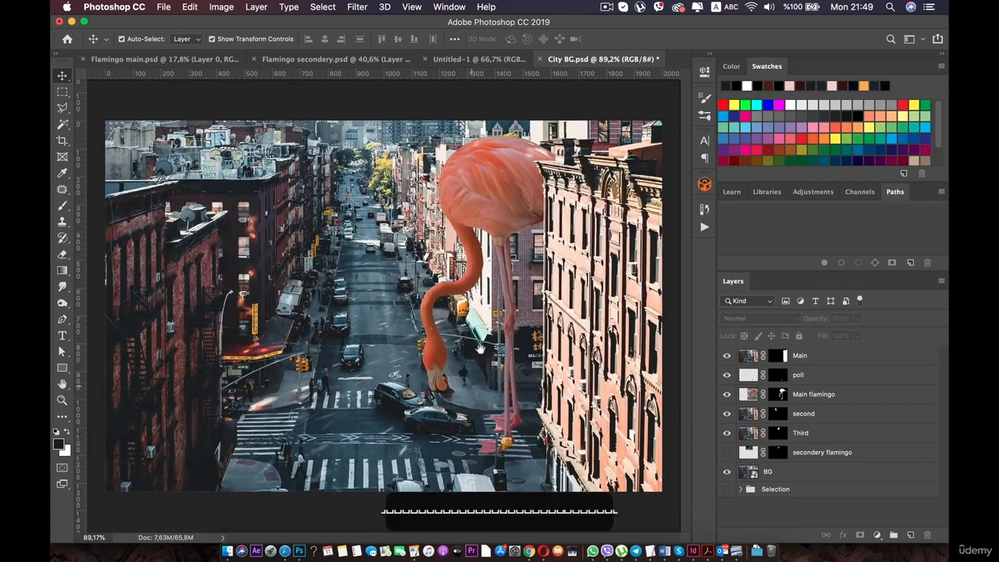
left_click(493, 269)
Close Flamingo secondery.psd, Flamingo main.psd and Untitled-1, leaving only City BG.psd open.
left_click(364, 58)
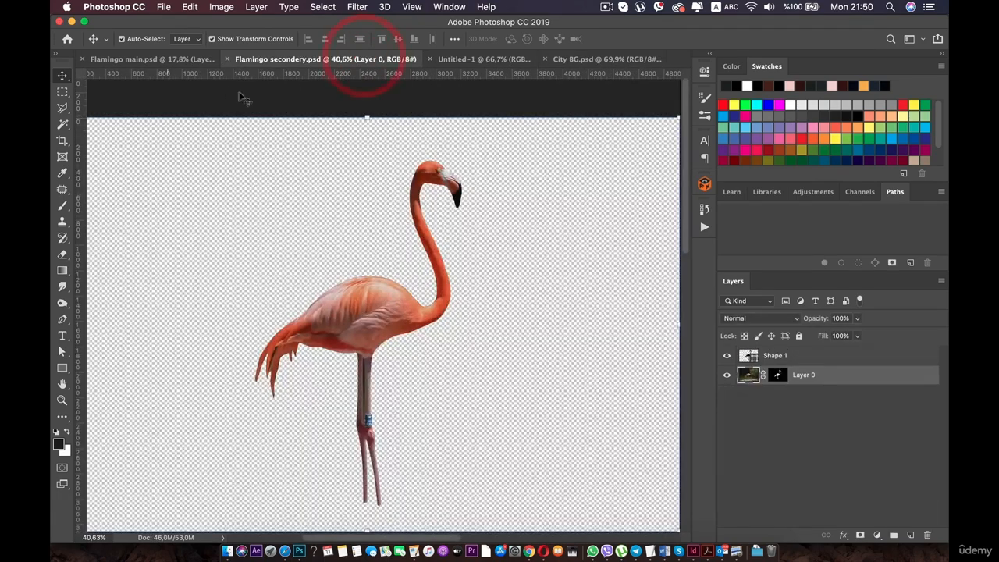
left_click(229, 60)
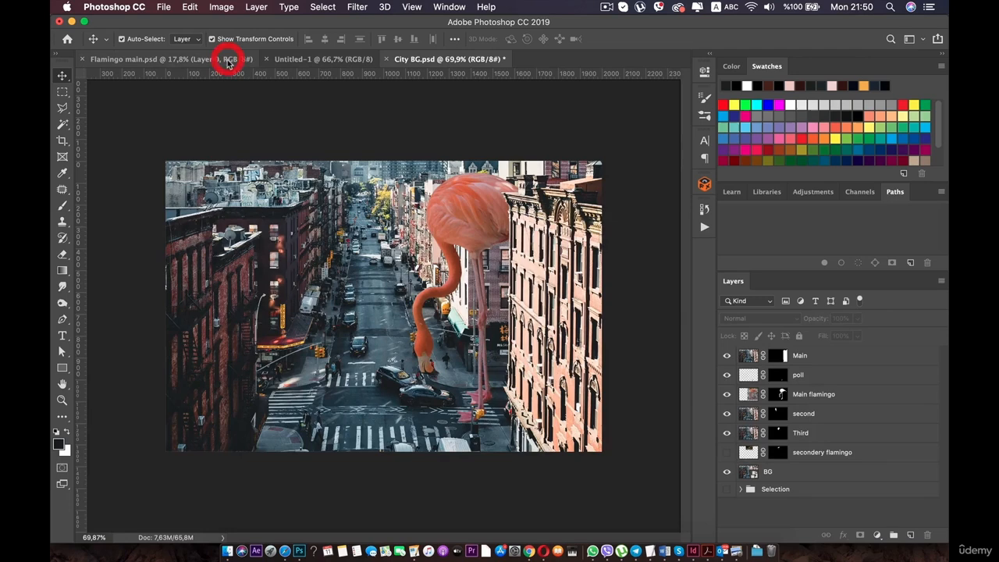
left_click(178, 61)
left_click(79, 59)
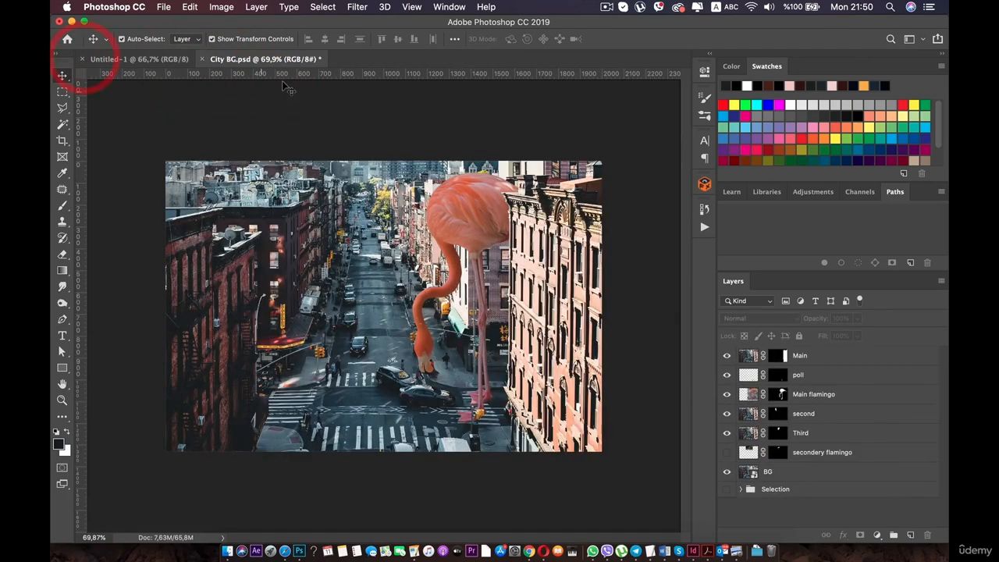
left_click(148, 59)
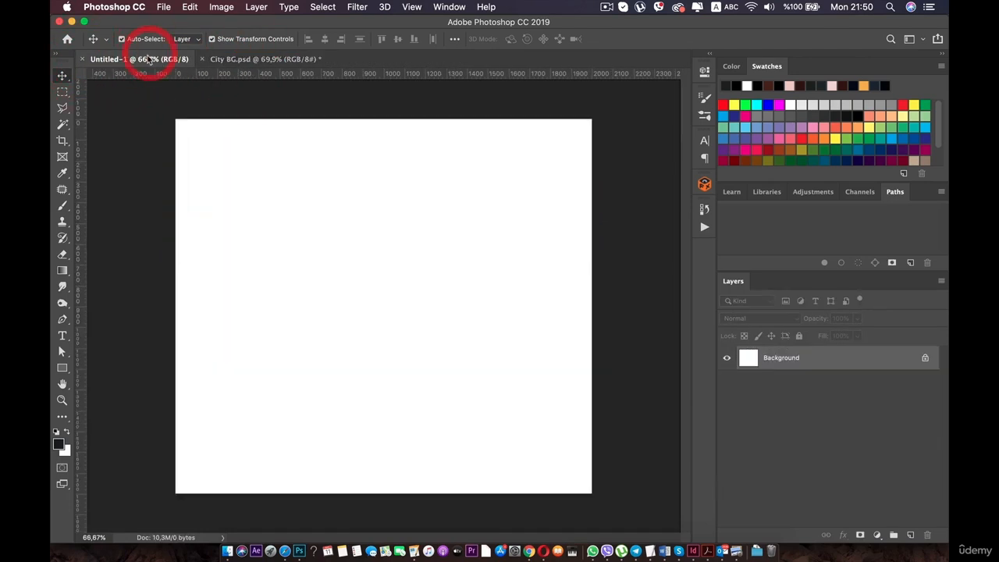
left_click(82, 60)
Add a new layer directly above BG and name it Ground shadow.
scroll(460, 400, "up", 5)
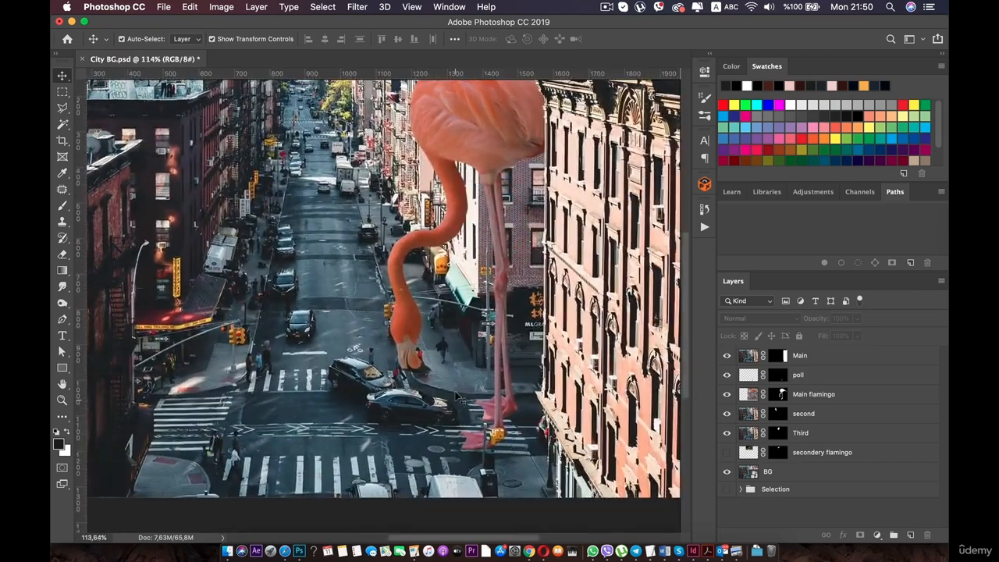
left_click_drag(459, 344, 364, 235)
left_click(374, 333)
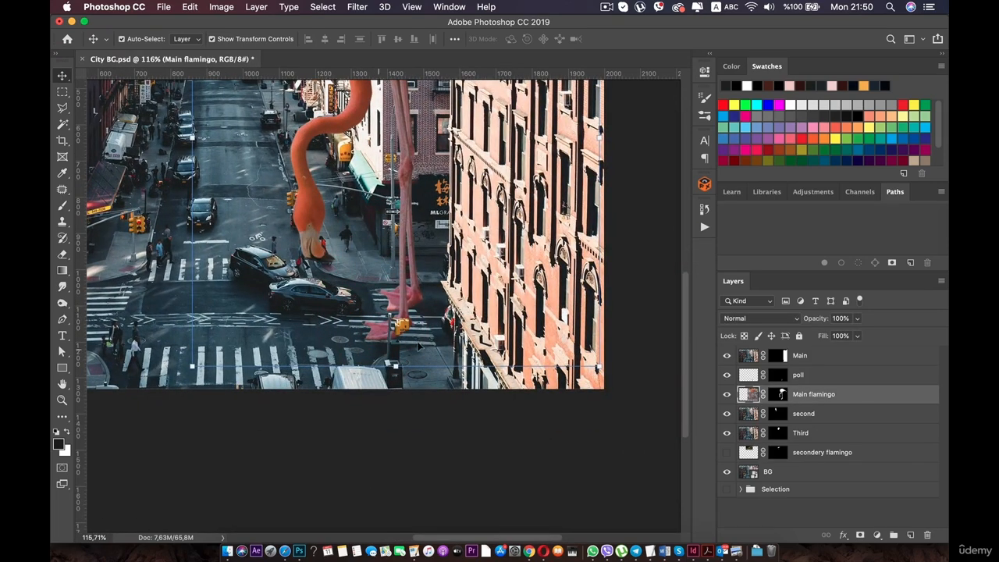
scroll(404, 316, "up", 6)
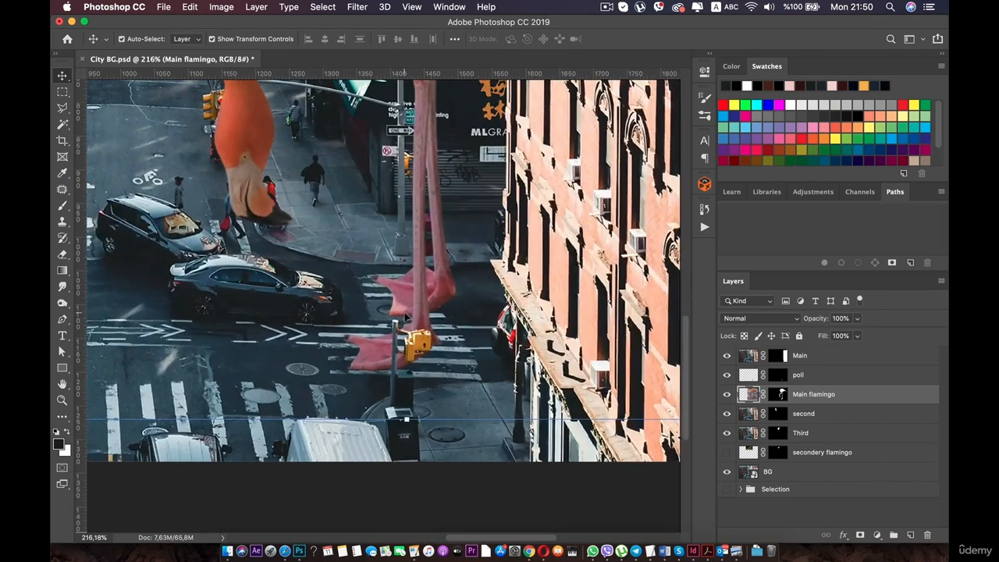
left_click(809, 471)
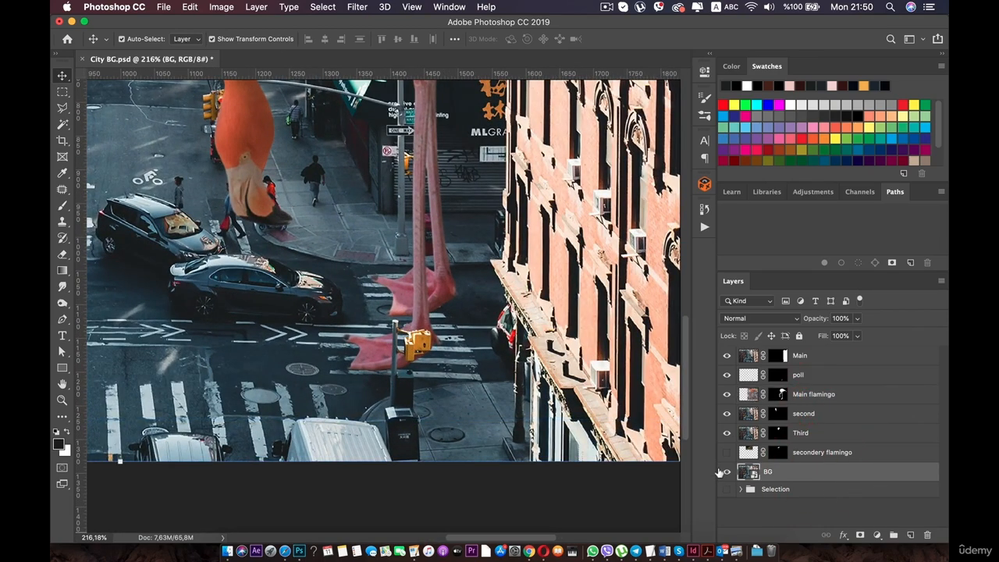
left_click(724, 472)
left_click(910, 535)
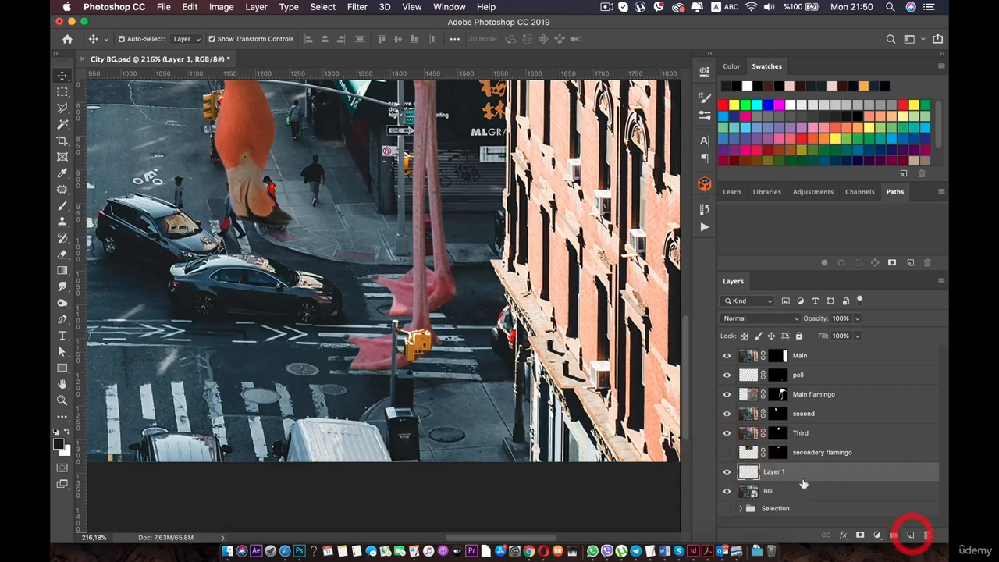
double_click(774, 472)
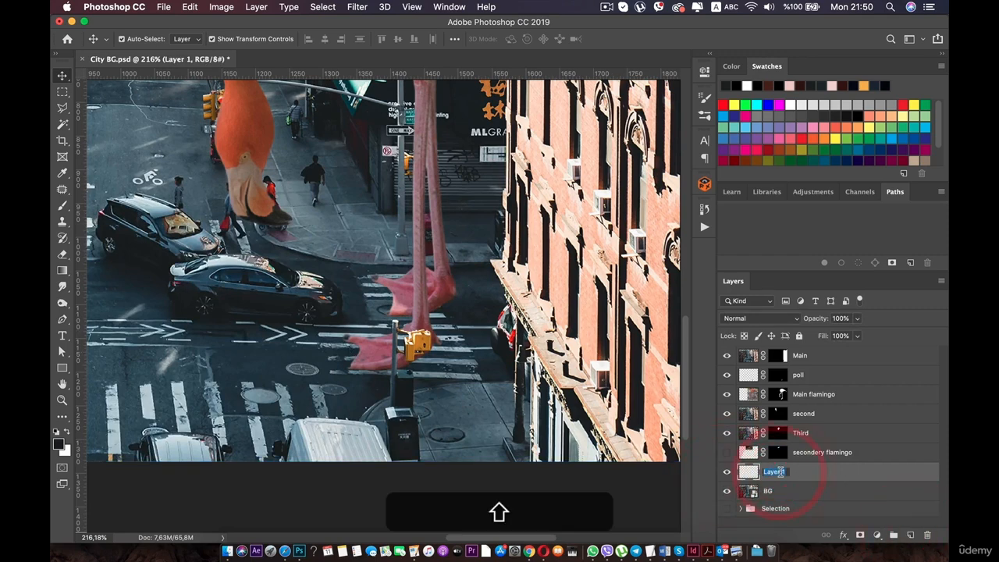
type("Ground shadow")
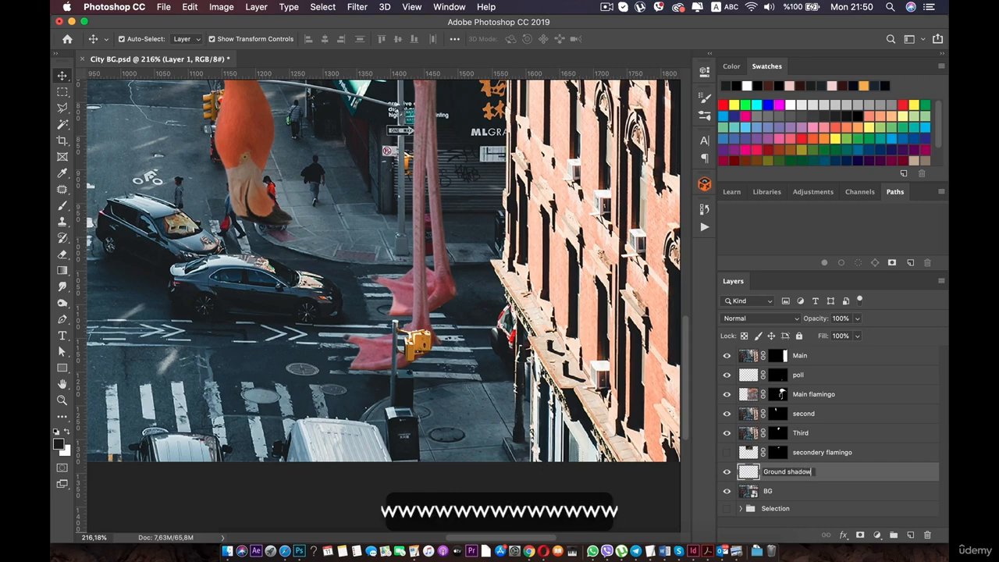
key("Return")
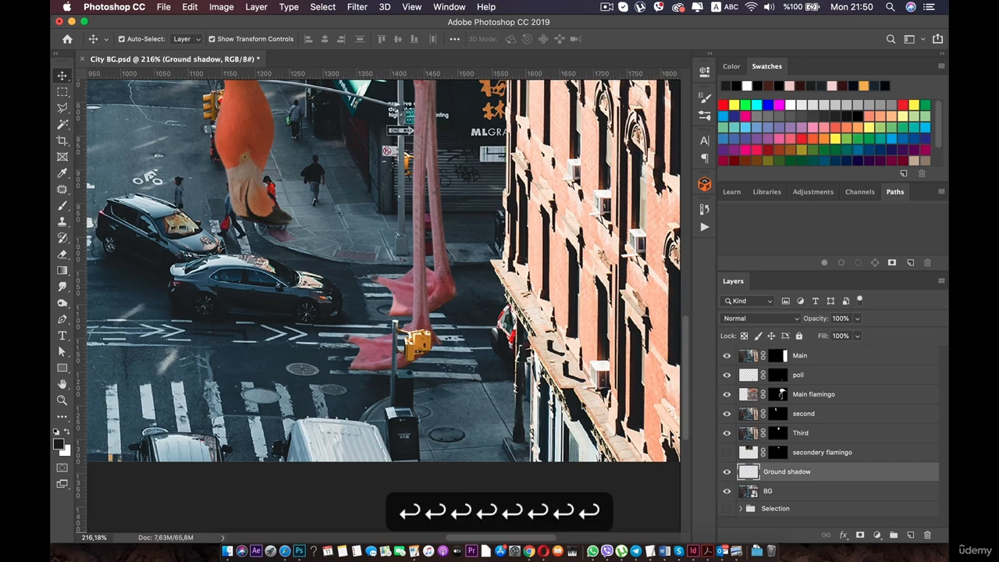
Sample the dark street tone below the parked red car as the painting colour and set the Ground shadow layer's blend mode to Overlay.
scroll(377, 259, "up", 8)
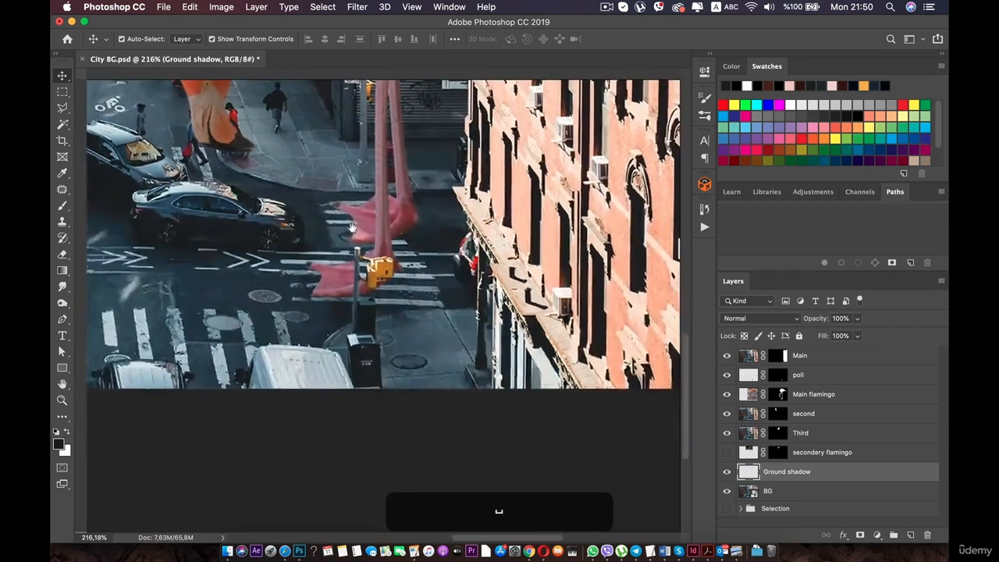
scroll(347, 301, "up", 4)
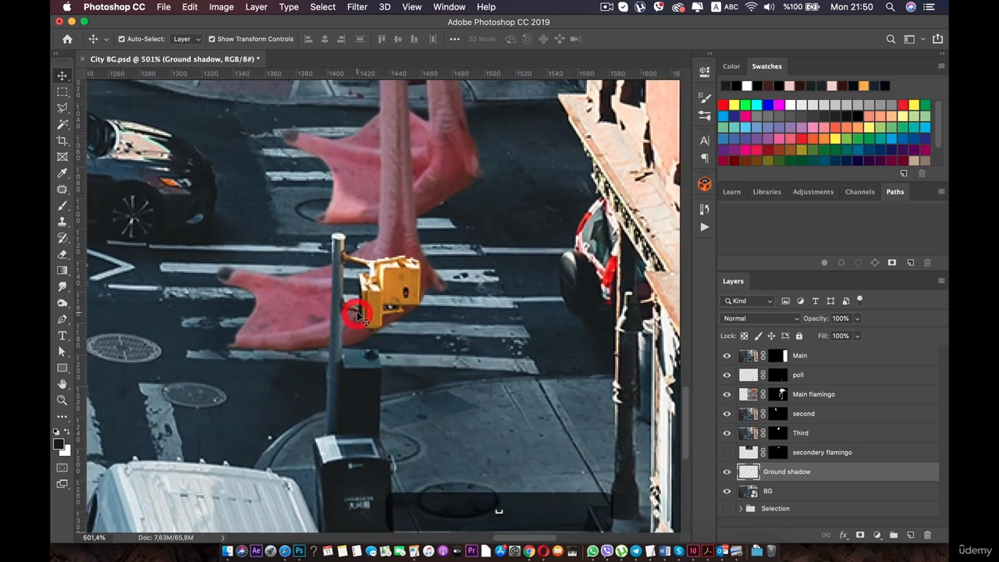
left_click_drag(459, 288, 512, 278)
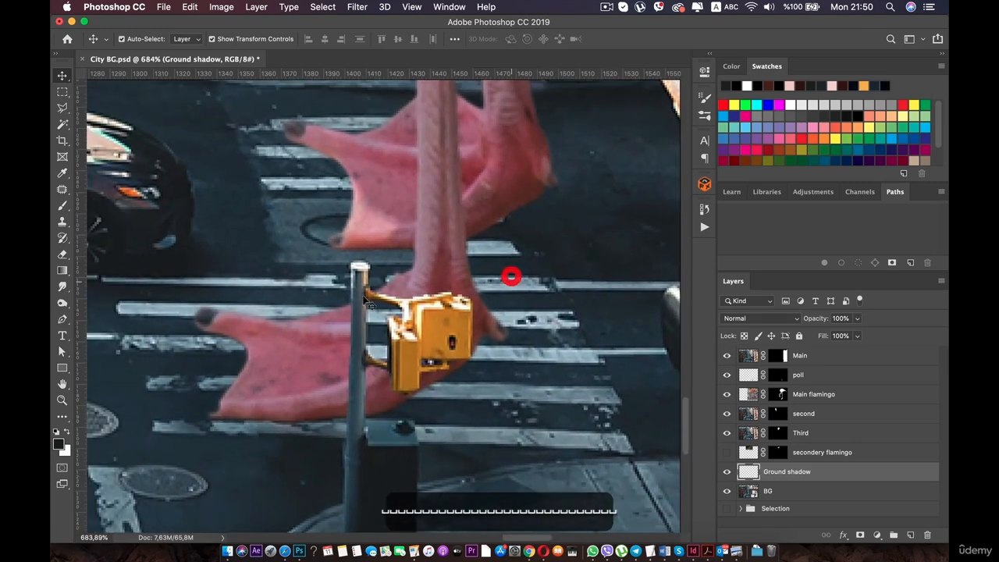
left_click(62, 205)
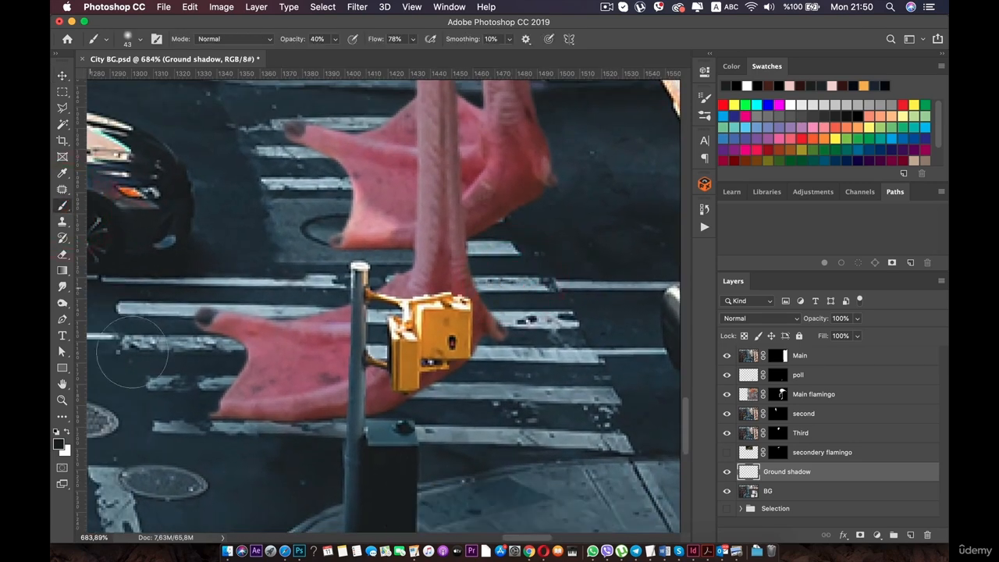
left_click_drag(465, 217, 277, 257)
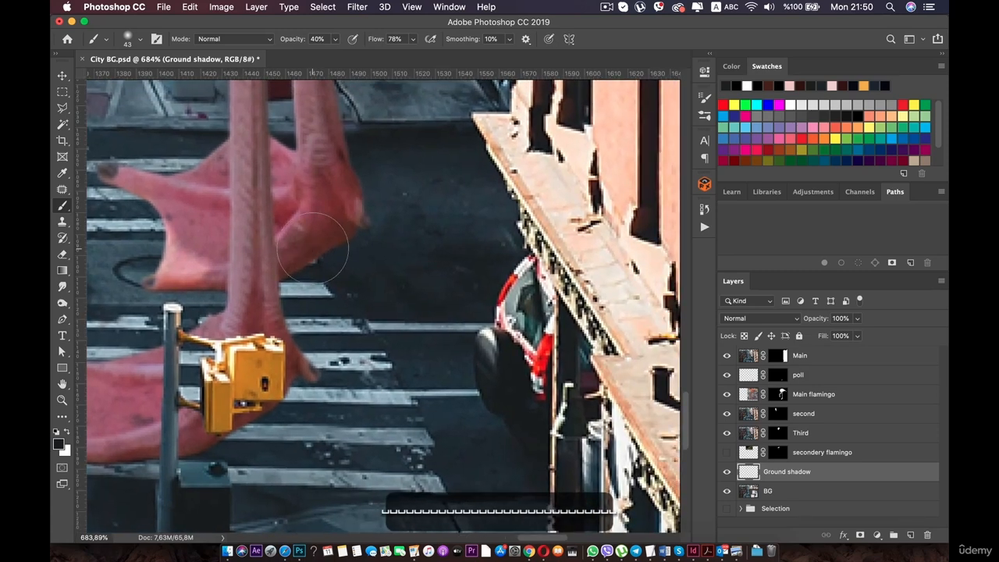
key("i")
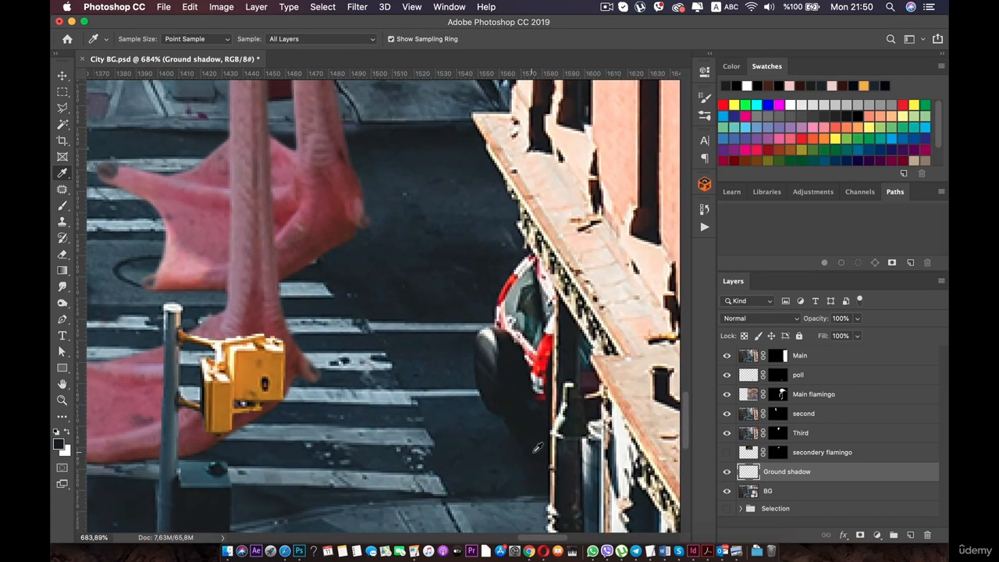
left_click(541, 450)
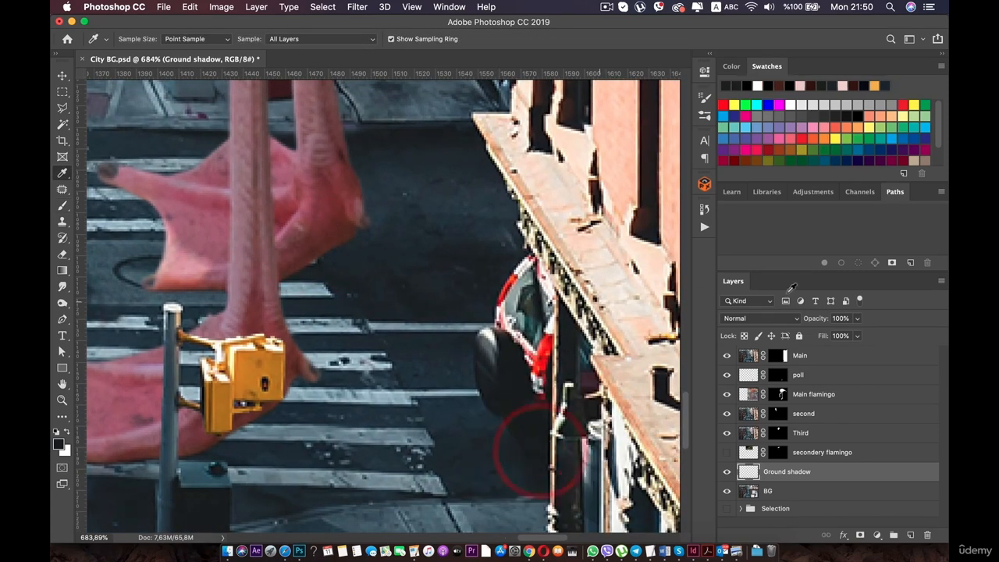
left_click(803, 319)
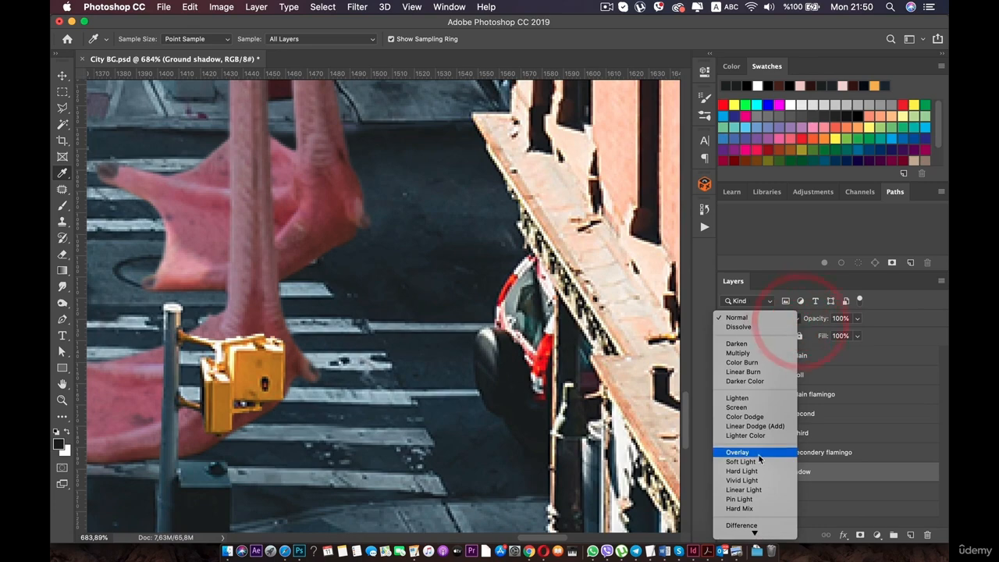
left_click(759, 456)
Paint a soft shadow on the street beneath the main flamingo's front foot with a 43 px brush at 40% opacity.
scroll(243, 313, "up", 3)
left_click_drag(208, 327, 467, 275)
left_click(63, 206)
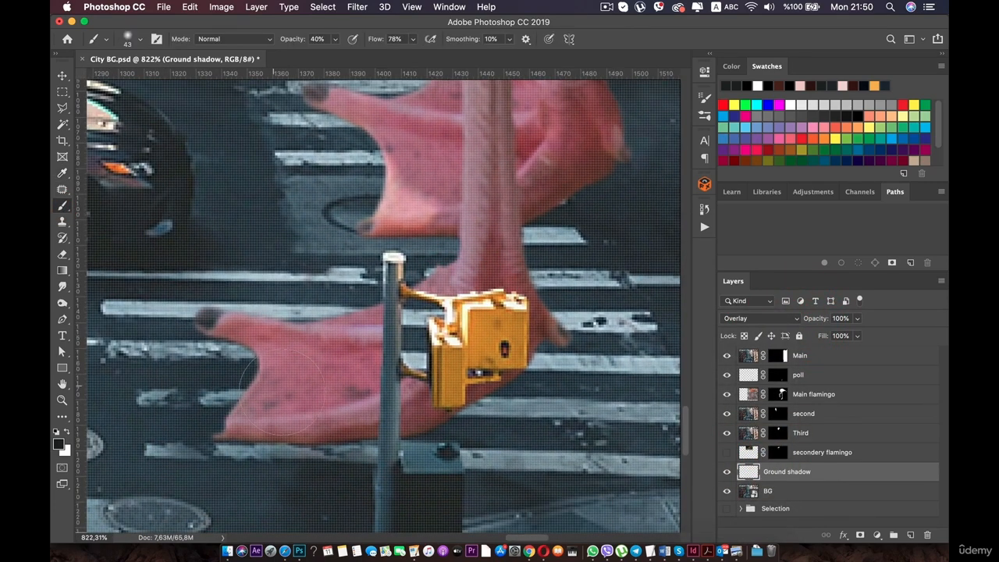
scroll(284, 393, "up", 3)
left_click_drag(316, 399, 349, 280)
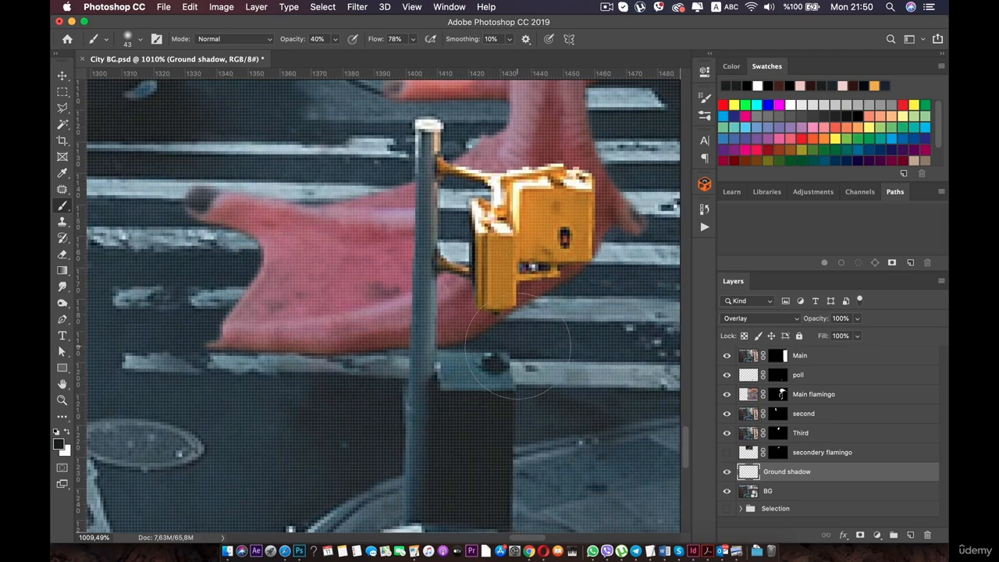
scroll(517, 349, "down", 3)
scroll(309, 323, "up", 1)
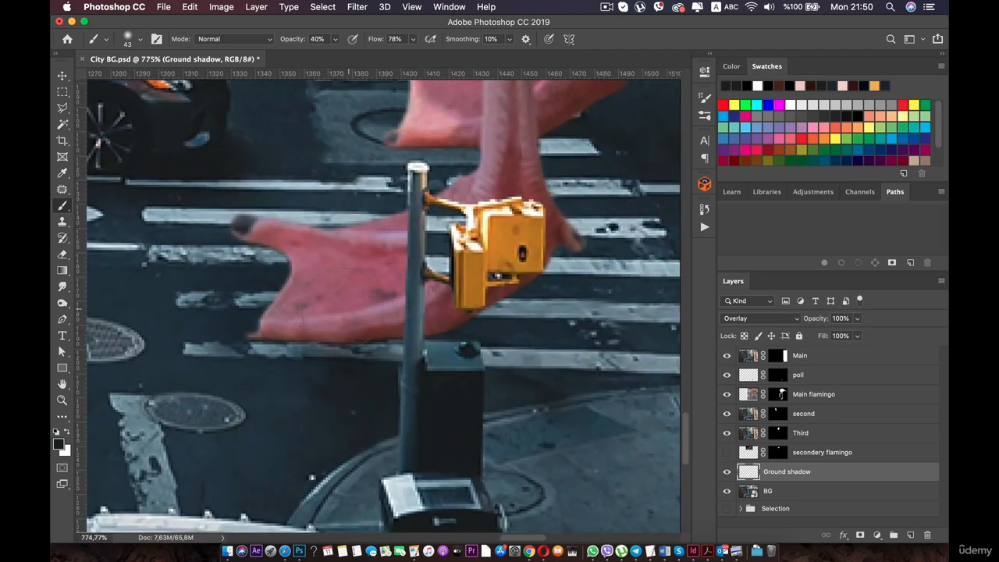
scroll(350, 306, "up", 1)
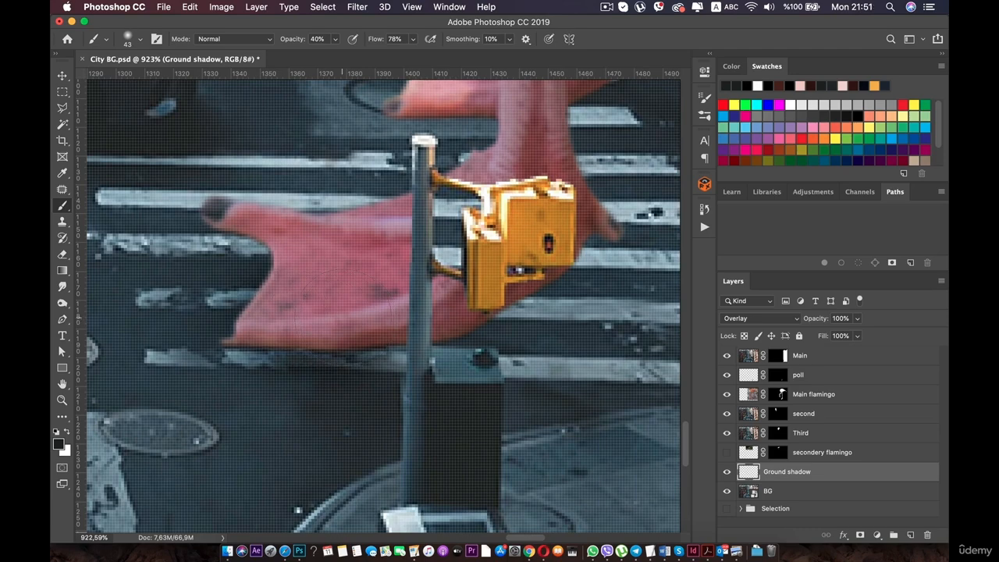
scroll(387, 304, "down", 5)
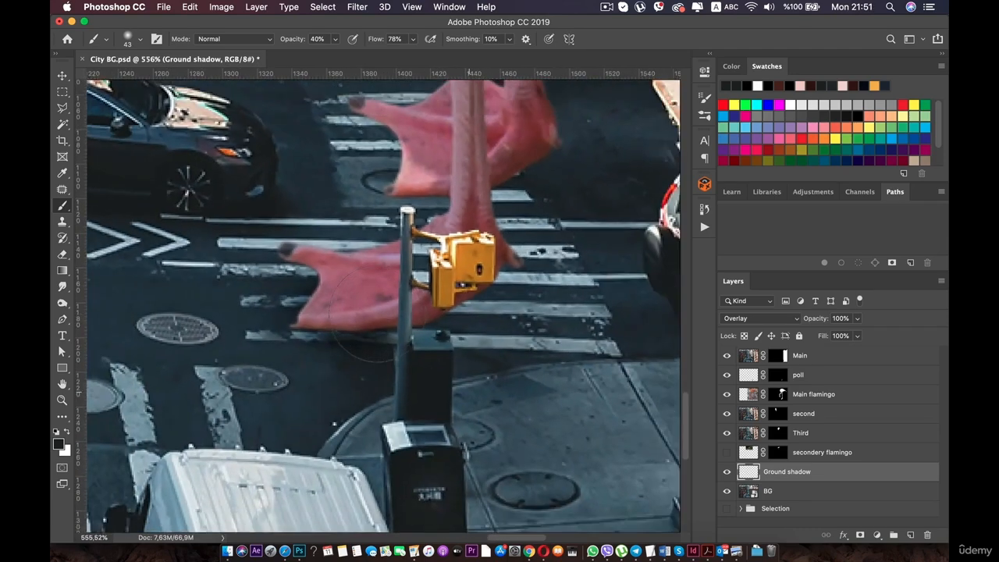
scroll(363, 323, "up", 2)
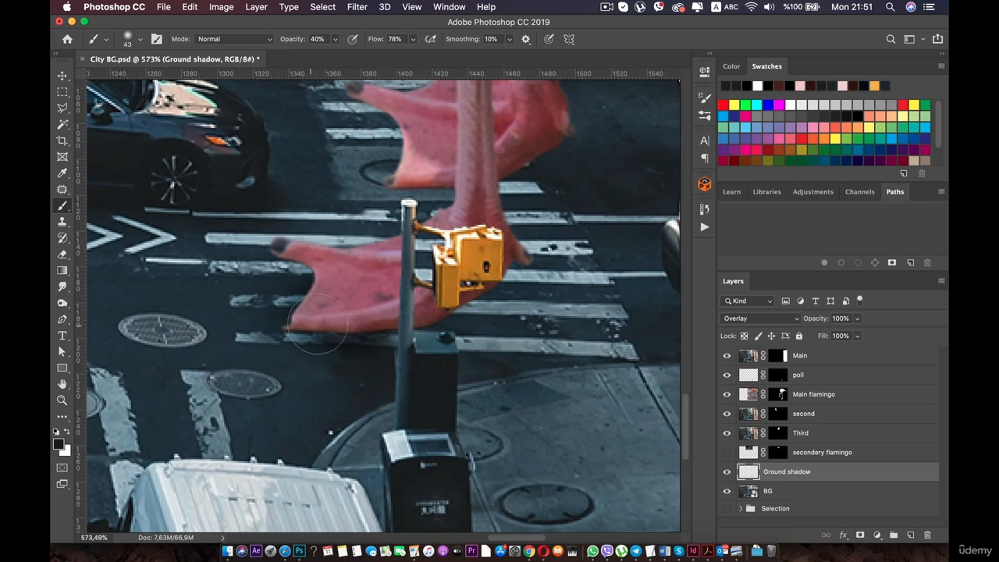
scroll(290, 332, "up", 1)
key("super+r")
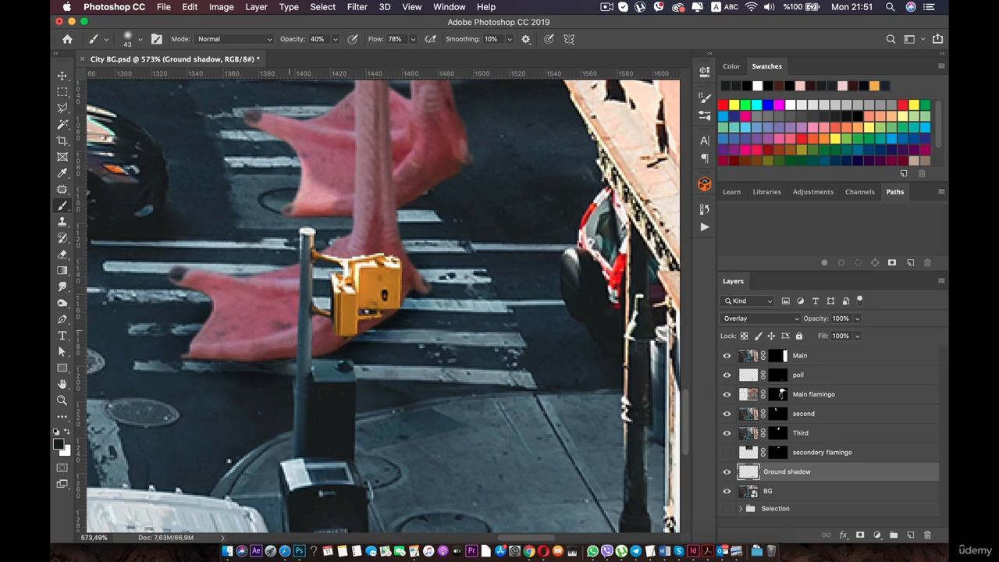
Reduce the soft round brush to 20 px and build up the shadow close around the front foot's edges.
right_click(224, 345)
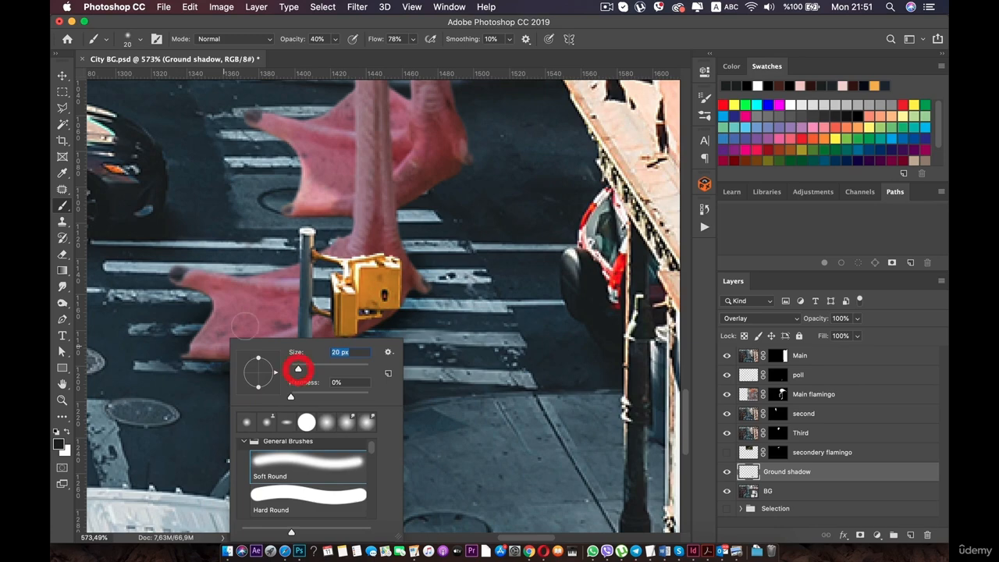
left_click(247, 325)
left_click_drag(249, 323, 289, 331)
scroll(268, 321, "up", 2)
scroll(289, 330, "up", 2)
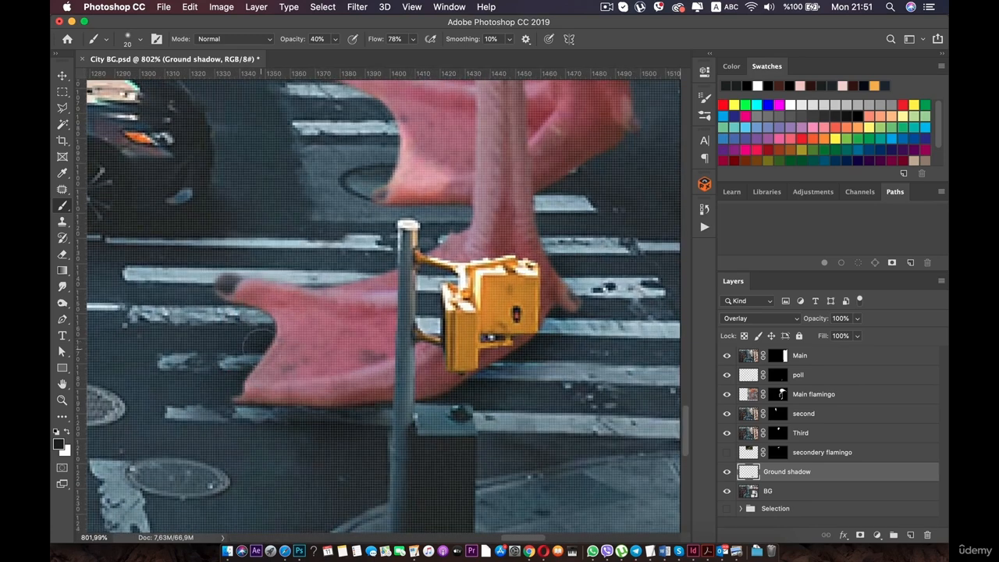
scroll(305, 330, "up", 3)
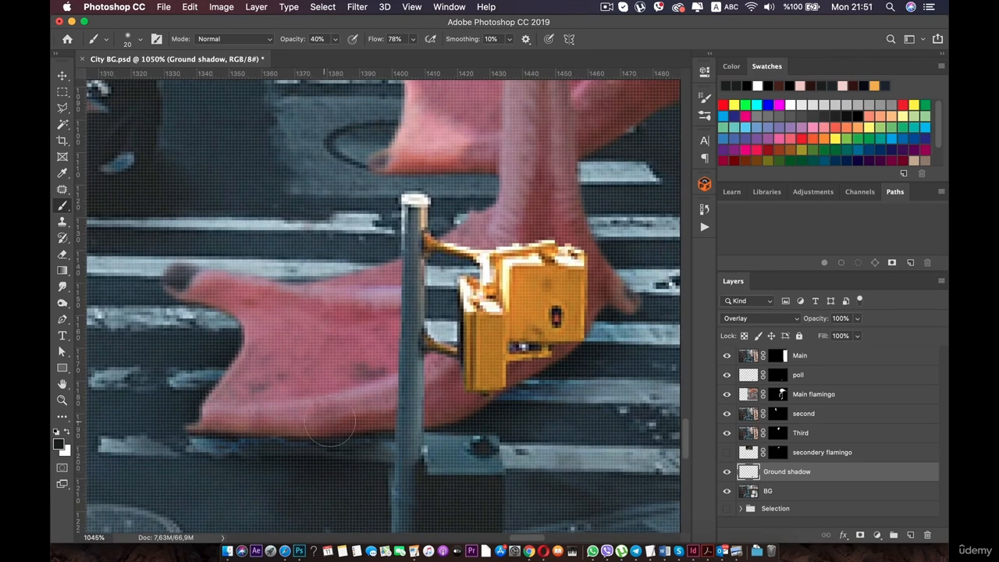
scroll(300, 332, "up", 3)
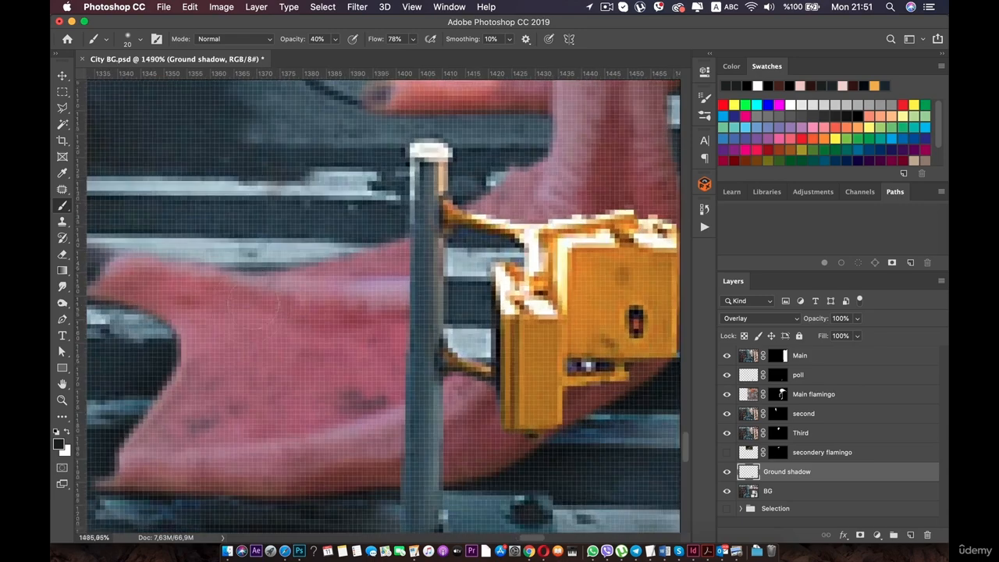
Reduce the brush to 11 px and darken the street along the front foot's inner curve below the upper toe.
right_click(298, 333)
left_click_drag(367, 364, 363, 365)
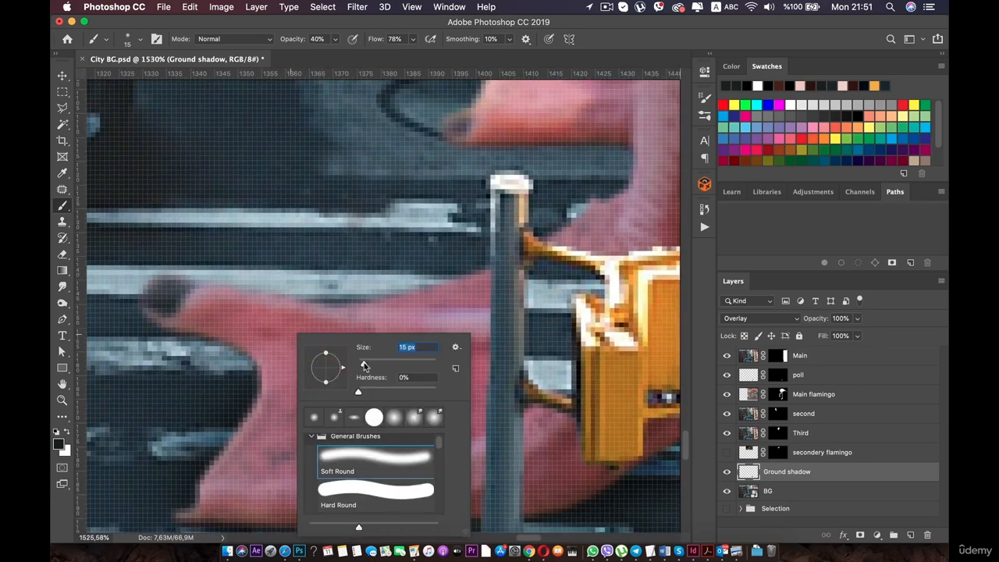
key("Return")
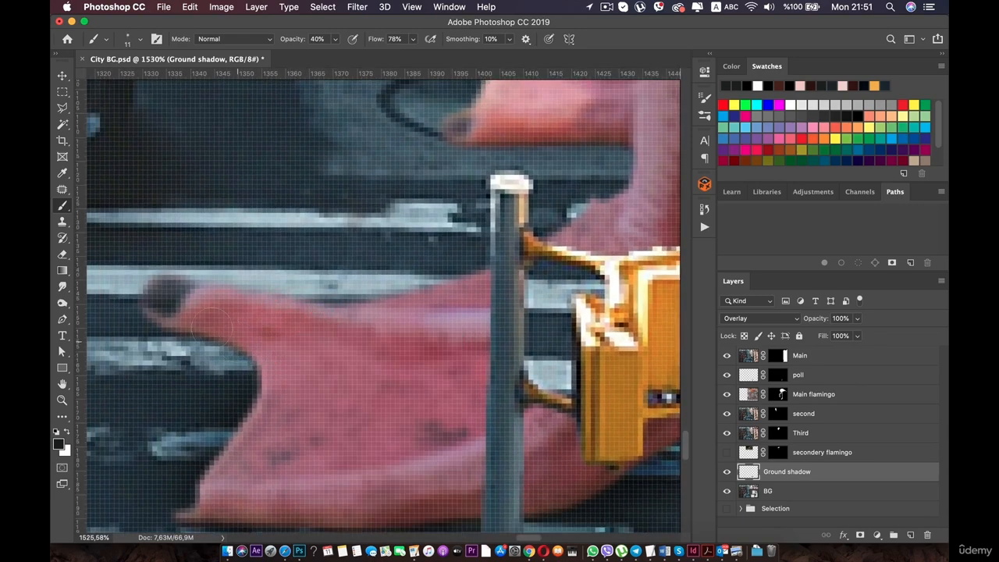
left_click_drag(192, 336, 258, 373)
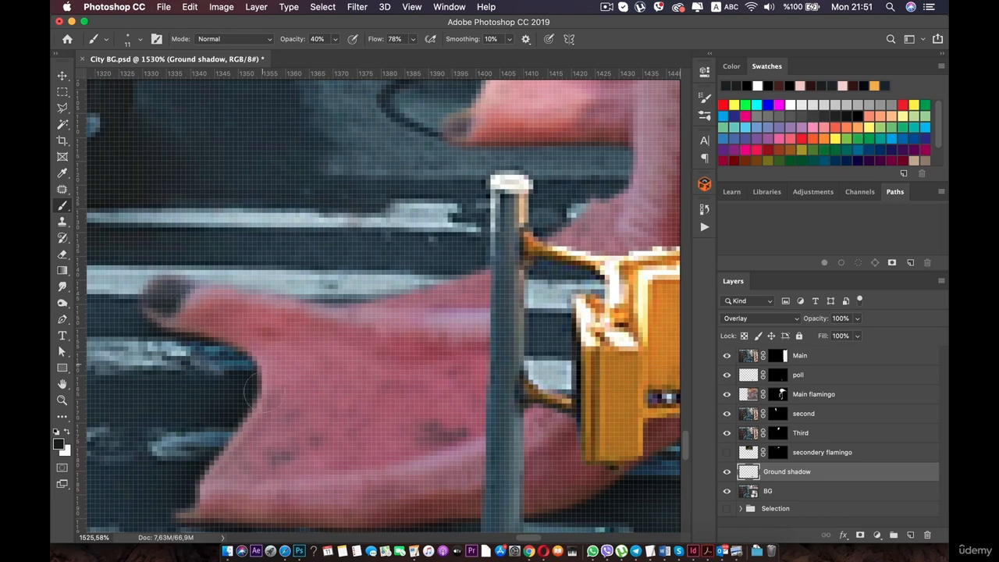
Paint a tight contact shadow along the front foot's lower edge and around its rear toe behind the traffic light.
scroll(287, 390, "down", 10)
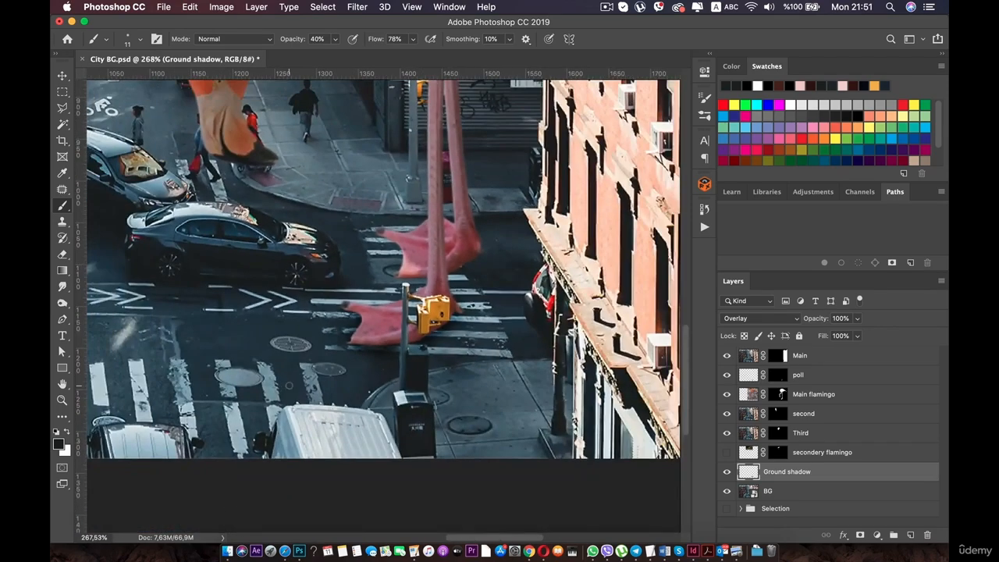
scroll(289, 385, "up", 10)
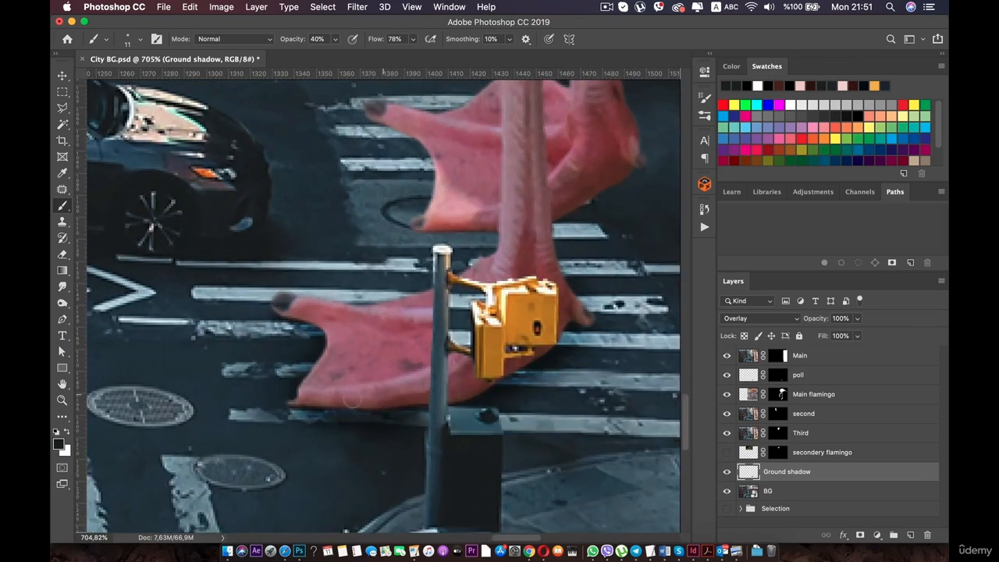
left_click(364, 401)
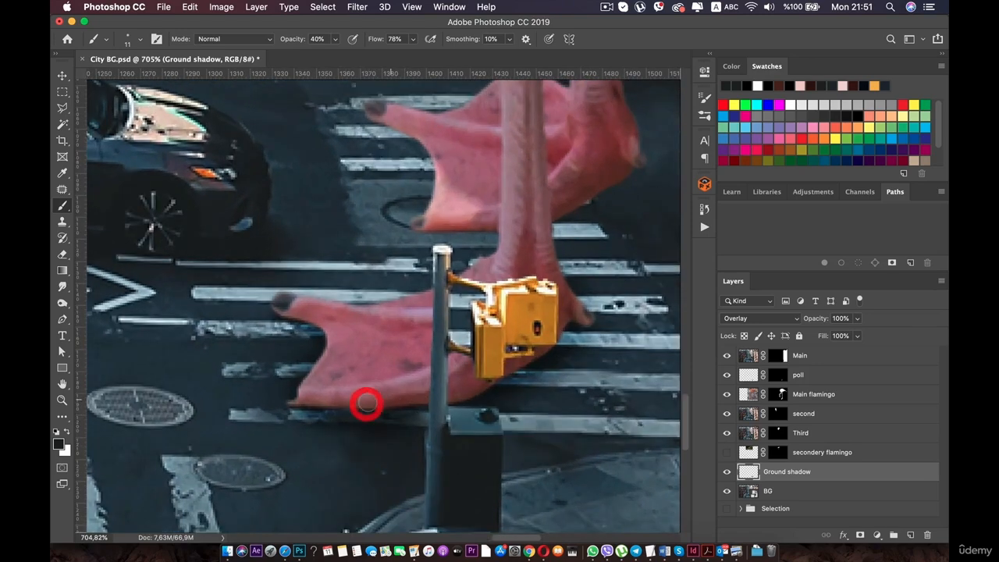
left_click(385, 403)
mouse_move(329, 413)
left_mouse_down()
mouse_move(480, 381)
mouse_move(463, 392)
mouse_move(424, 401)
mouse_move(551, 341)
mouse_move(572, 317)
left_mouse_up()
left_click(583, 320)
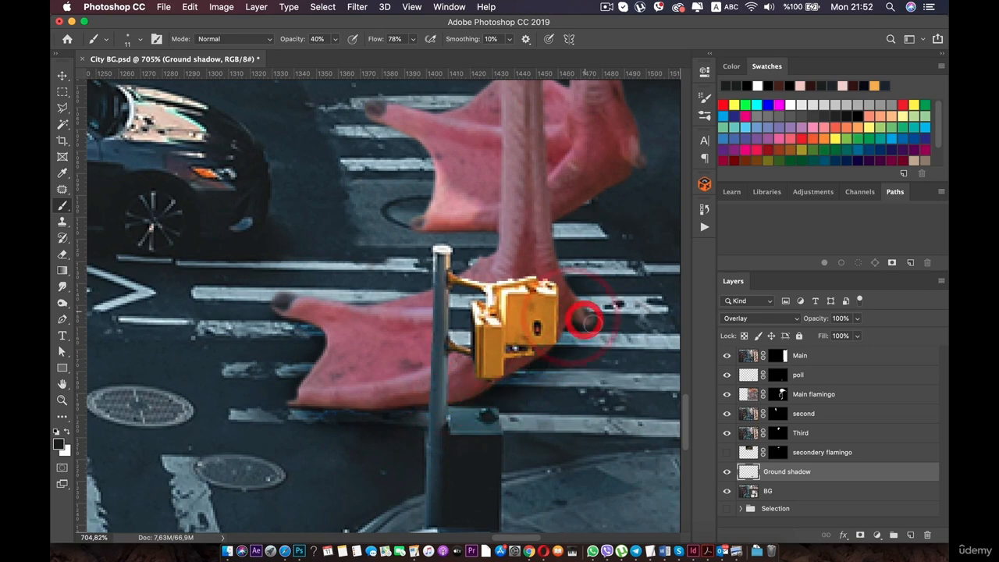
left_click(573, 326)
left_click(572, 331)
left_click(553, 344)
left_click_drag(533, 348, 531, 381)
Enlarge the brush to 43 px, lower its opacity to 16% and paint a fainter, wider shadow around the front foot.
right_click(575, 379)
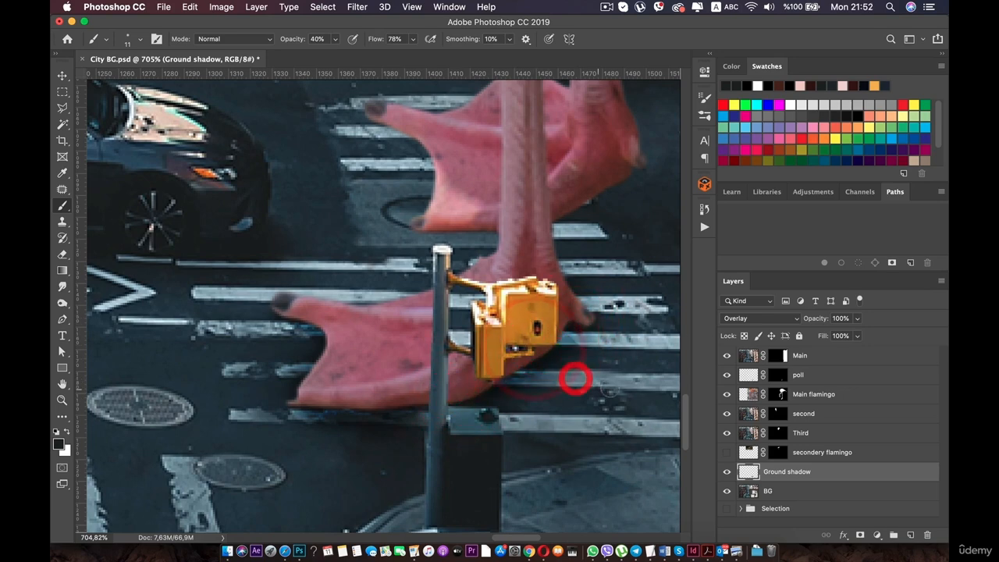
left_click(586, 367)
key("space")
left_click_drag(369, 312, 301, 288)
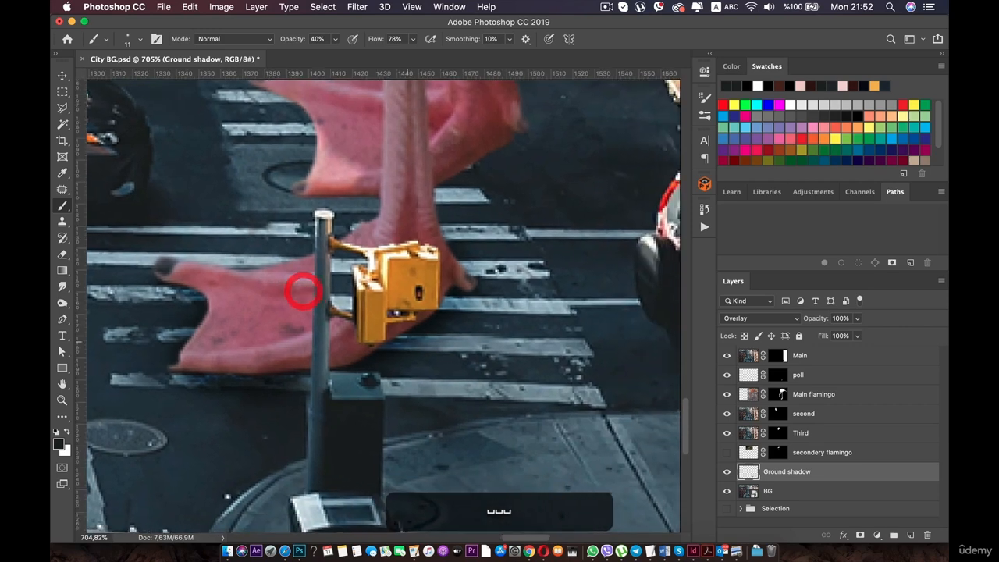
right_click(445, 352)
left_click_drag(514, 366, 534, 368)
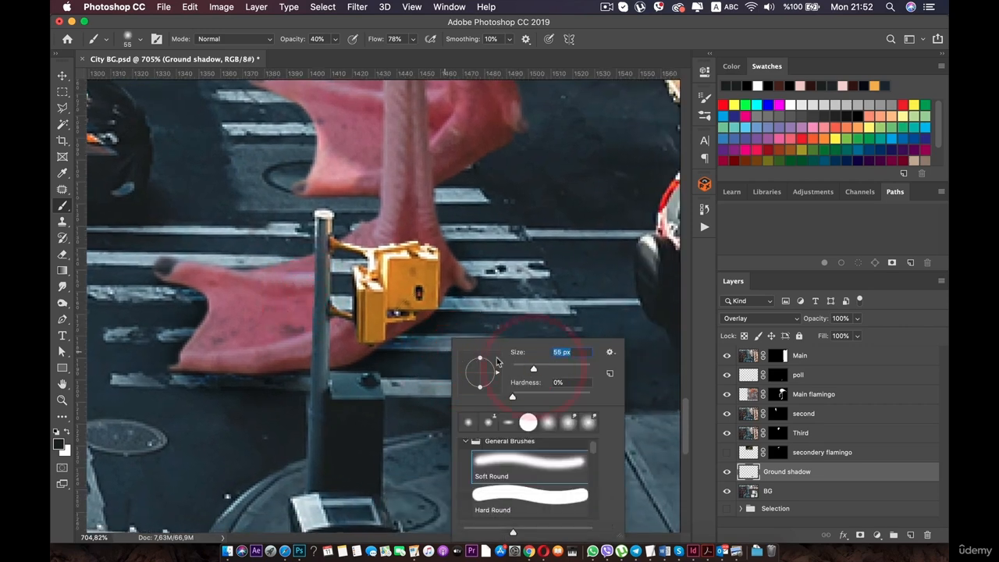
left_click(336, 39)
left_click_drag(335, 53, 320, 53)
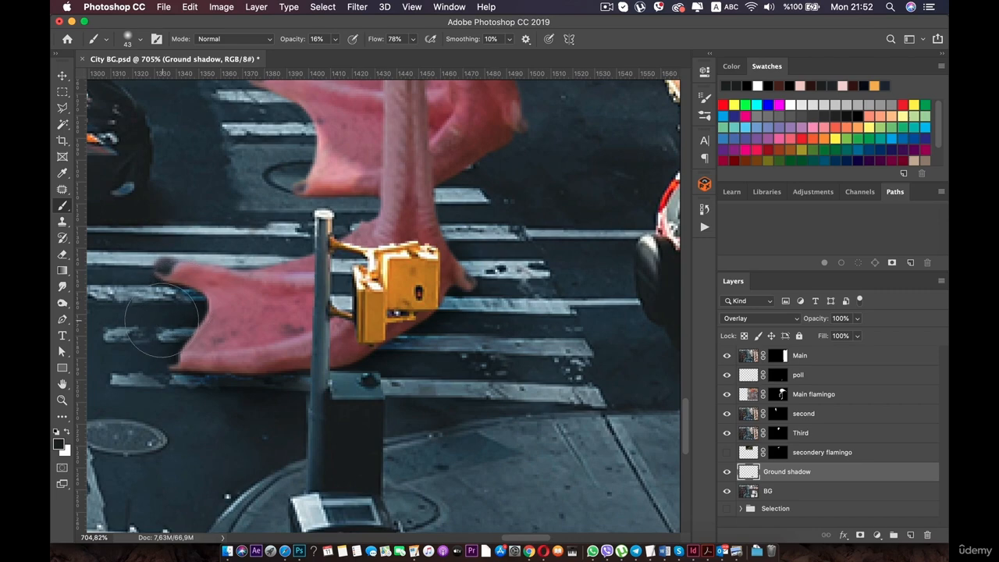
left_click_drag(156, 326, 230, 362)
scroll(231, 395, "up", 2)
scroll(229, 395, "up", 2)
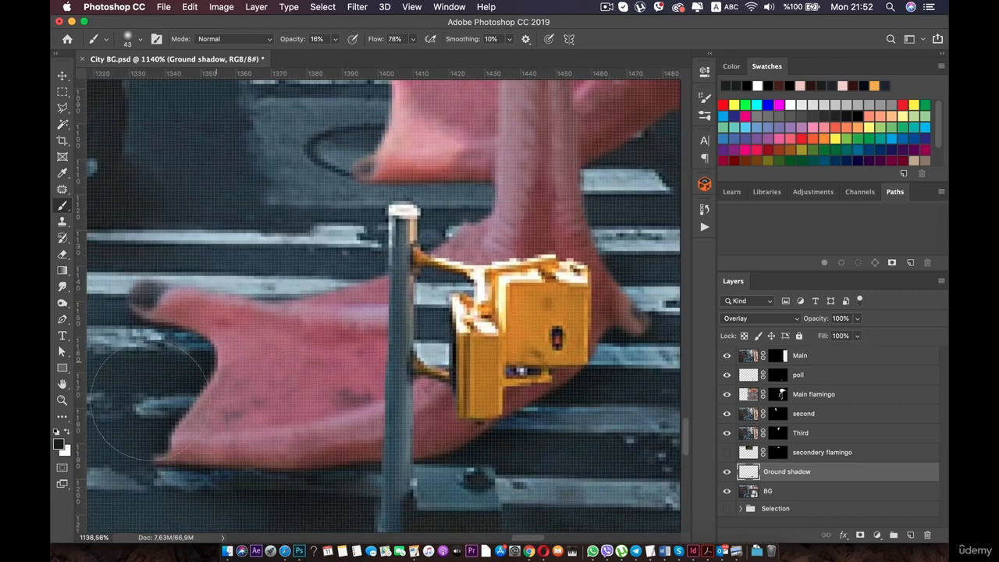
scroll(345, 383, "up", 2)
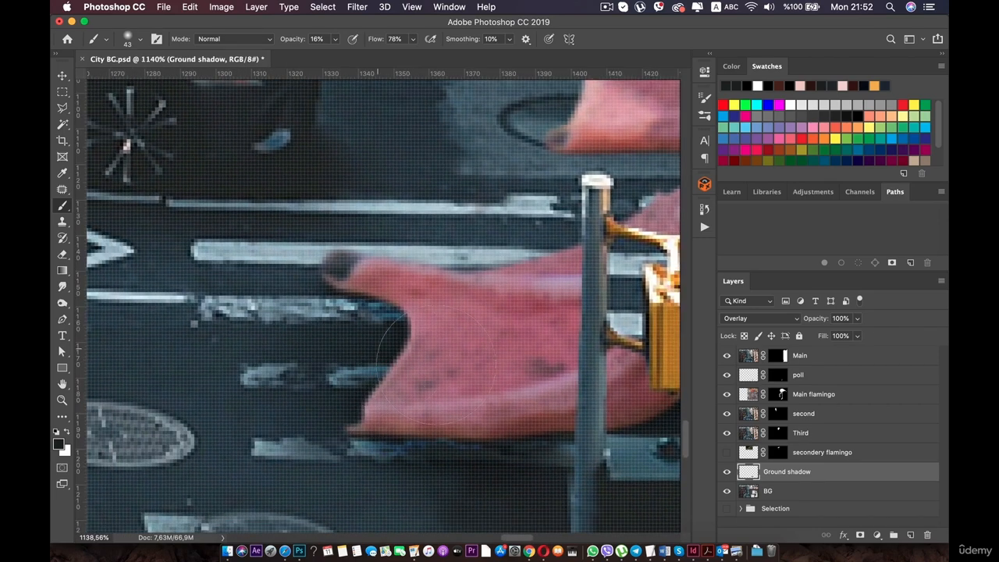
Add a layer mask to the Ground shadow layer and undo the last brush stroke.
left_click(859, 535)
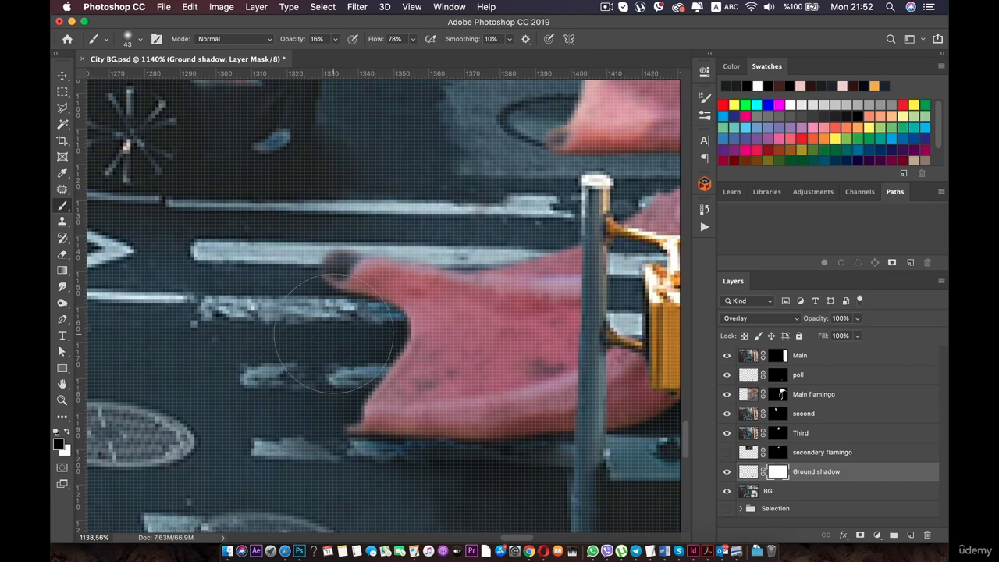
scroll(335, 322, "down", 10)
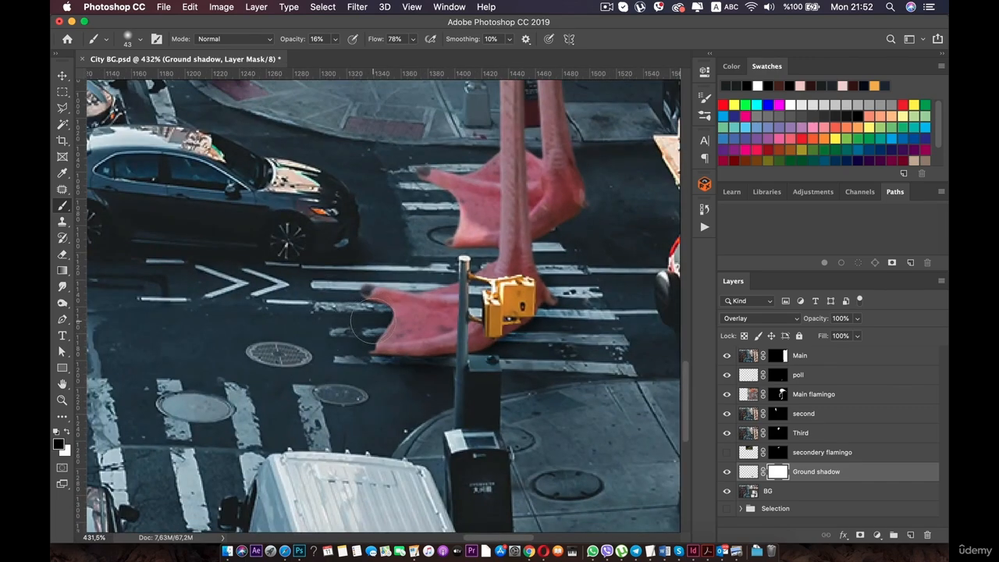
key("super+z")
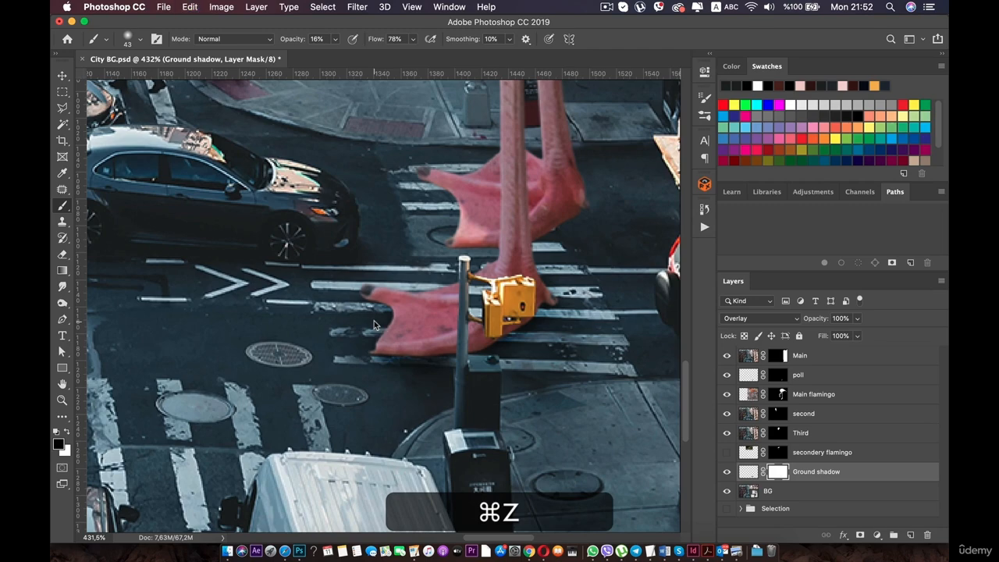
Reduce the brush to 20 px for shading close around the front foot.
scroll(373, 323, "up", 5)
right_click(431, 331)
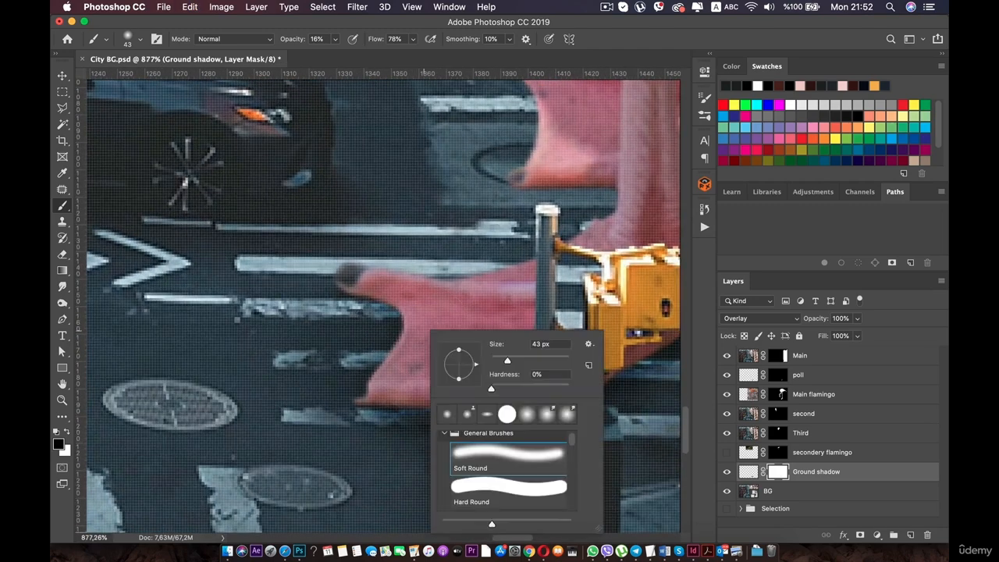
left_click_drag(505, 362, 500, 365)
left_click(378, 337)
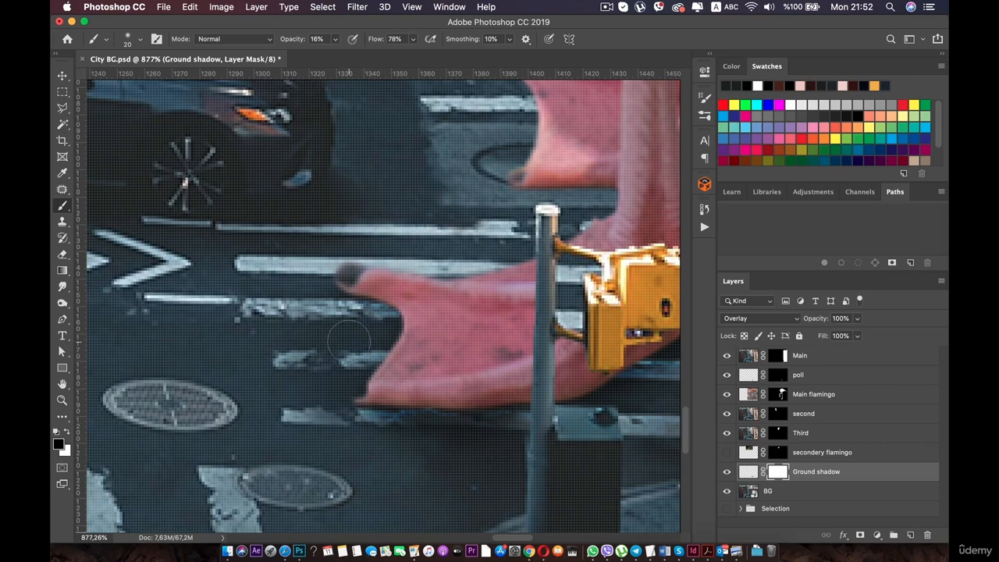
scroll(349, 341, "down", 5)
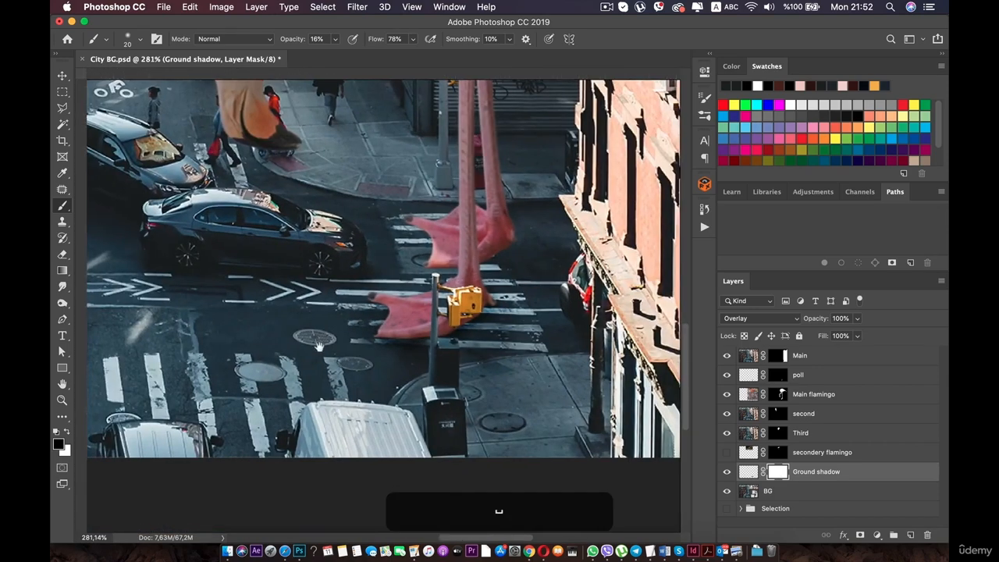
left_click_drag(339, 325, 286, 324)
scroll(288, 370, "up", 3)
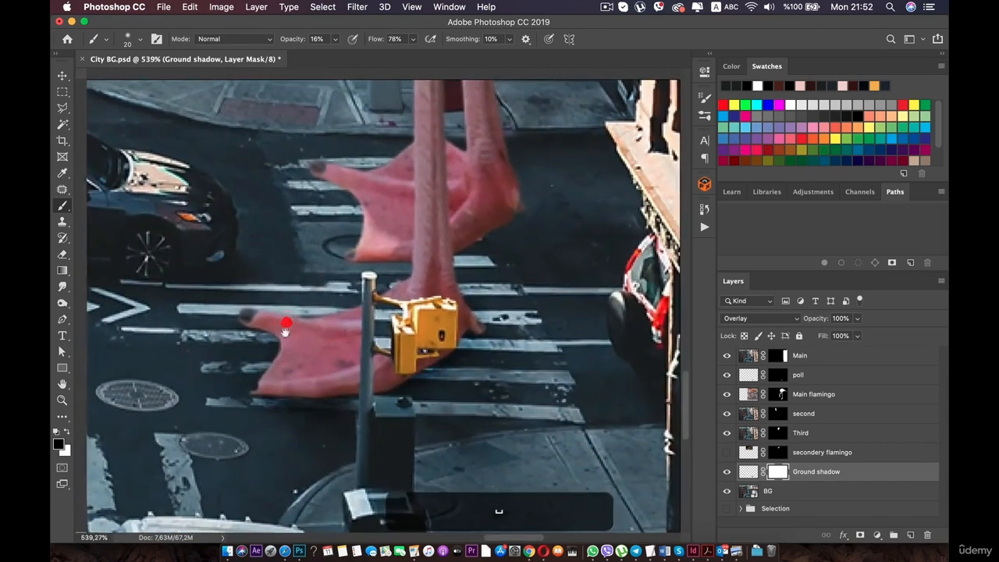
scroll(286, 317, "up", 3)
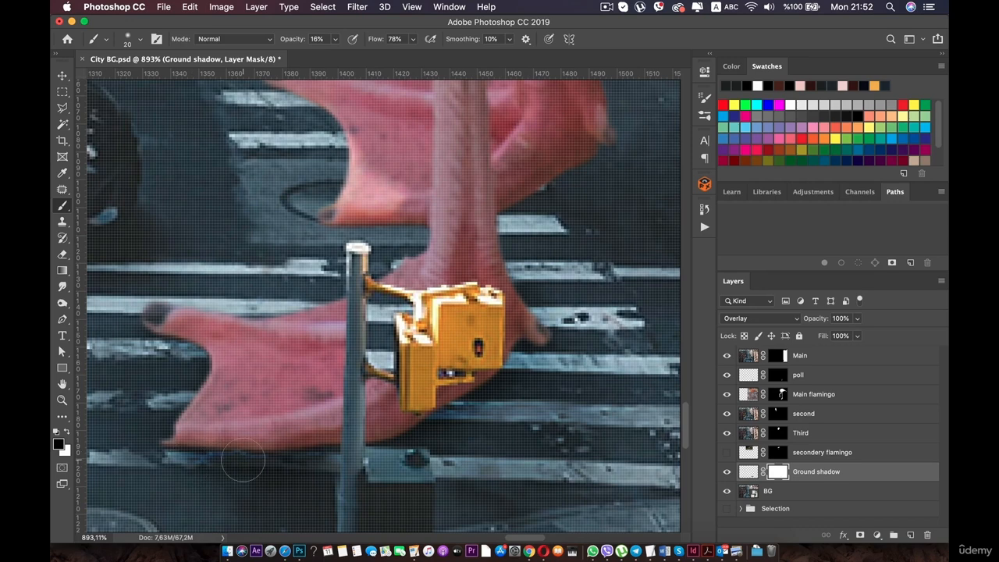
Target the Ground shadow layer's pixels instead of its mask and set the layer's blend mode to Multiply.
left_click(823, 471)
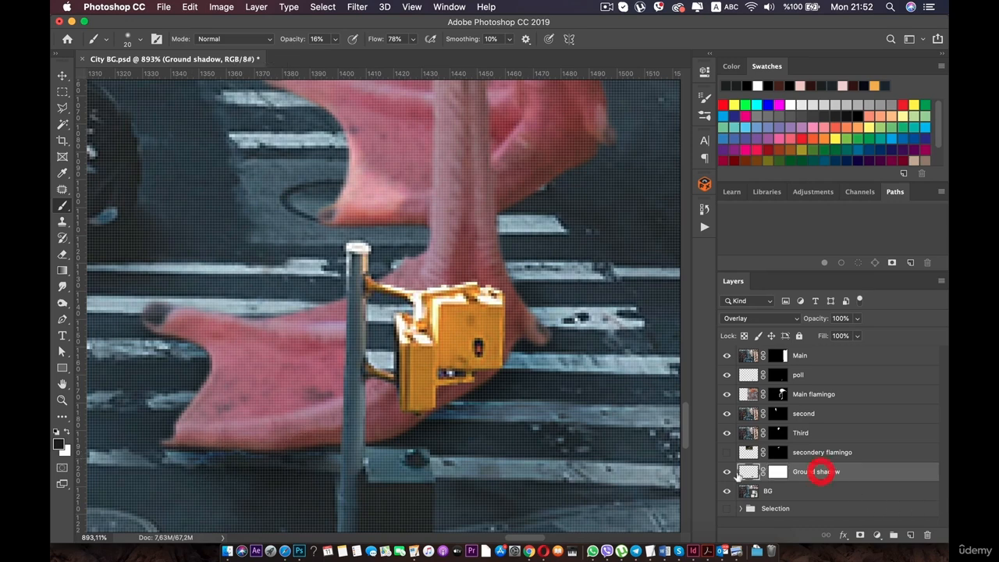
mouse_move(322, 391)
left_mouse_down()
mouse_move(430, 352)
mouse_move(468, 308)
left_mouse_up()
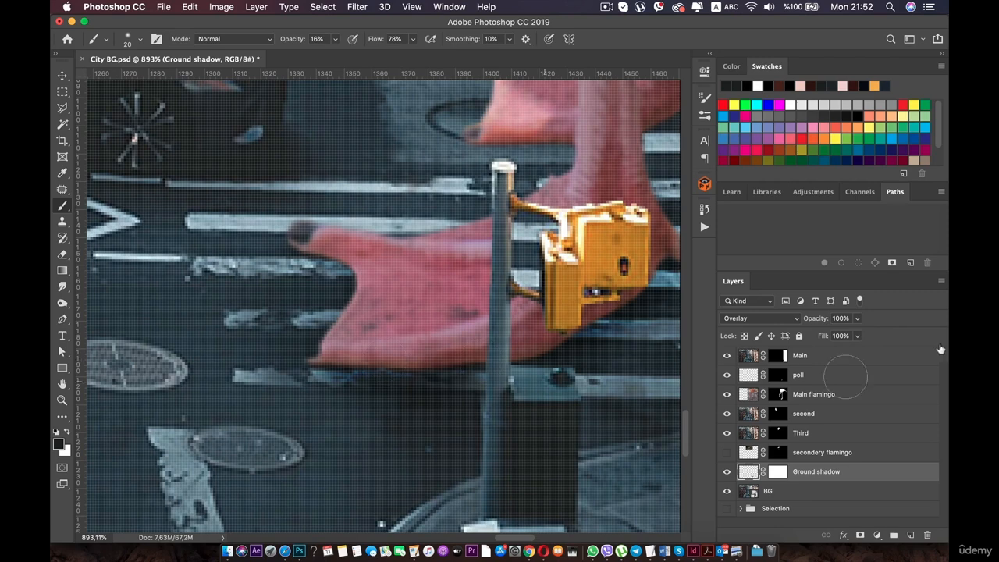
left_click(796, 317)
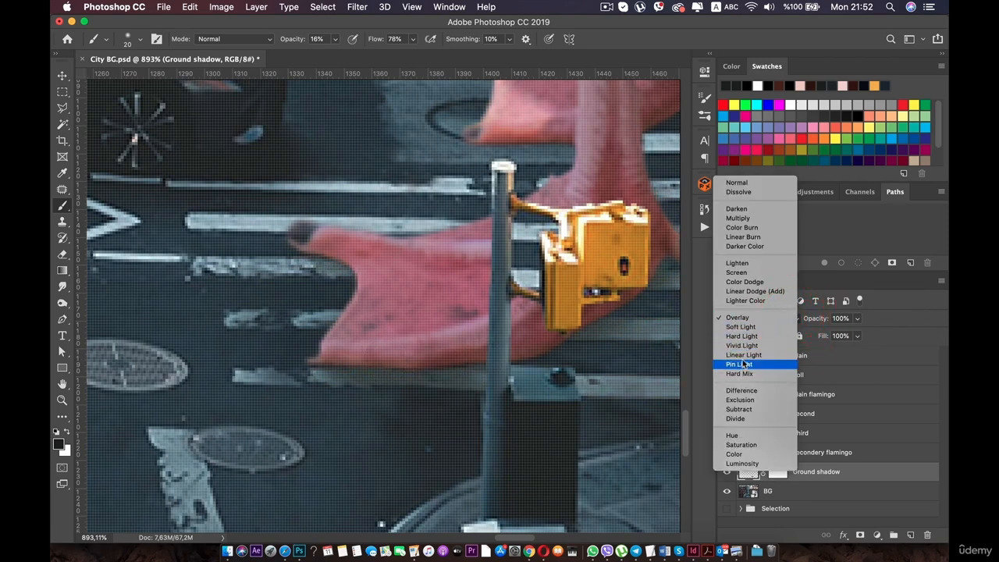
left_click(740, 220)
Paint a soft shadow on the street along the lower edge of the front foot, up to the traffic light pole.
scroll(447, 312, "down", 5)
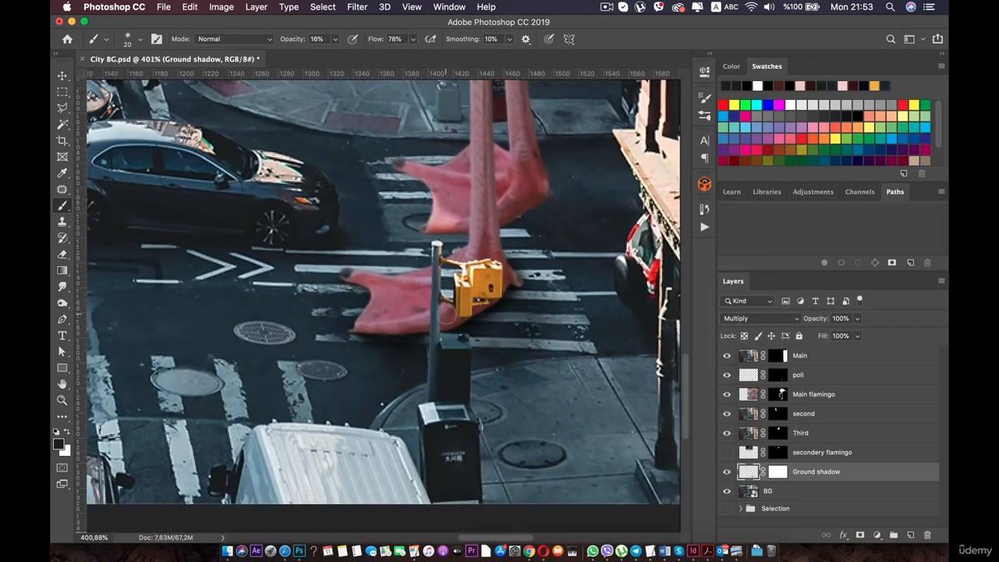
key("space")
left_click_drag(389, 287, 352, 355)
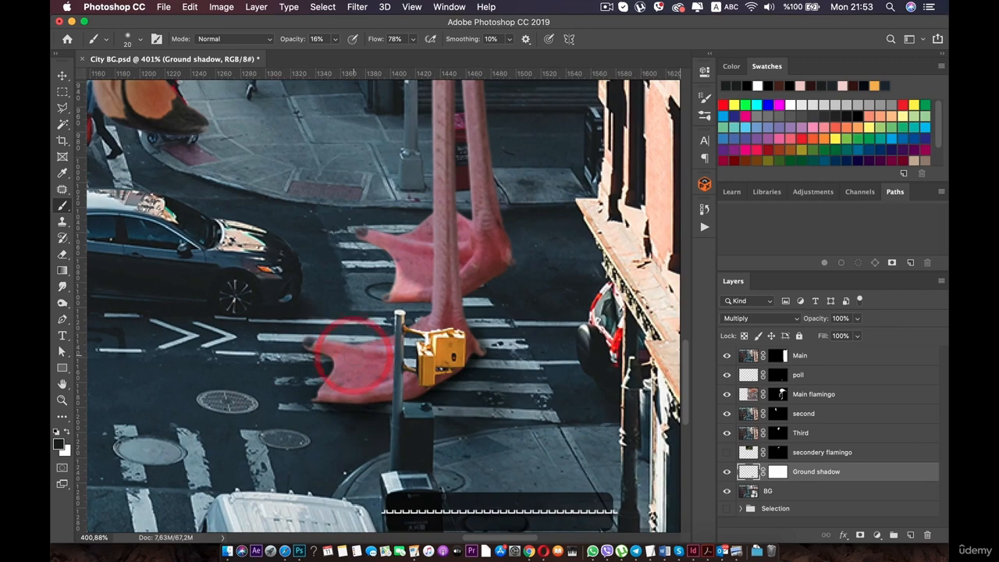
scroll(353, 344, "down", 3)
scroll(353, 344, "up", 4)
key("space")
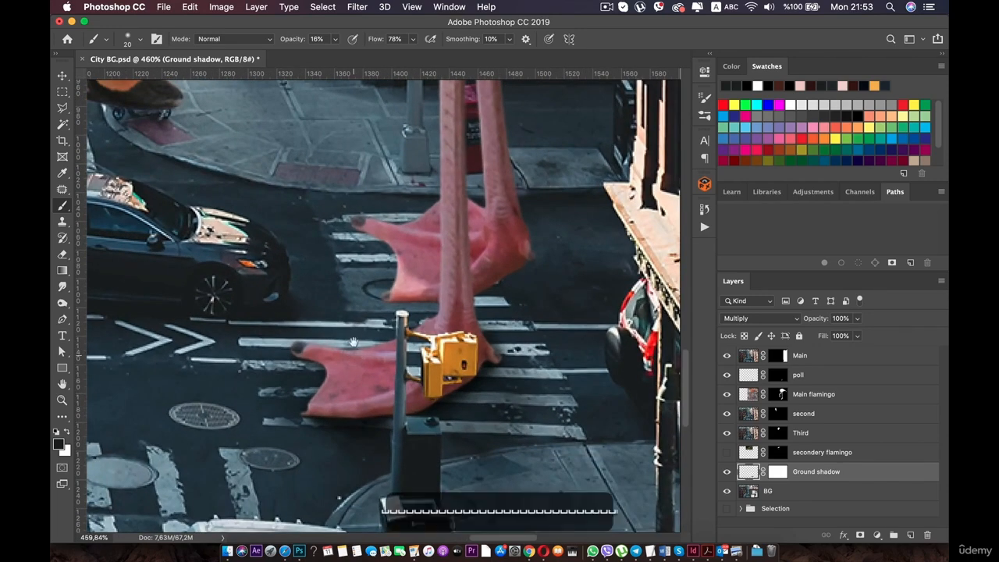
left_click_drag(354, 344, 321, 358)
scroll(323, 335, "up", 2)
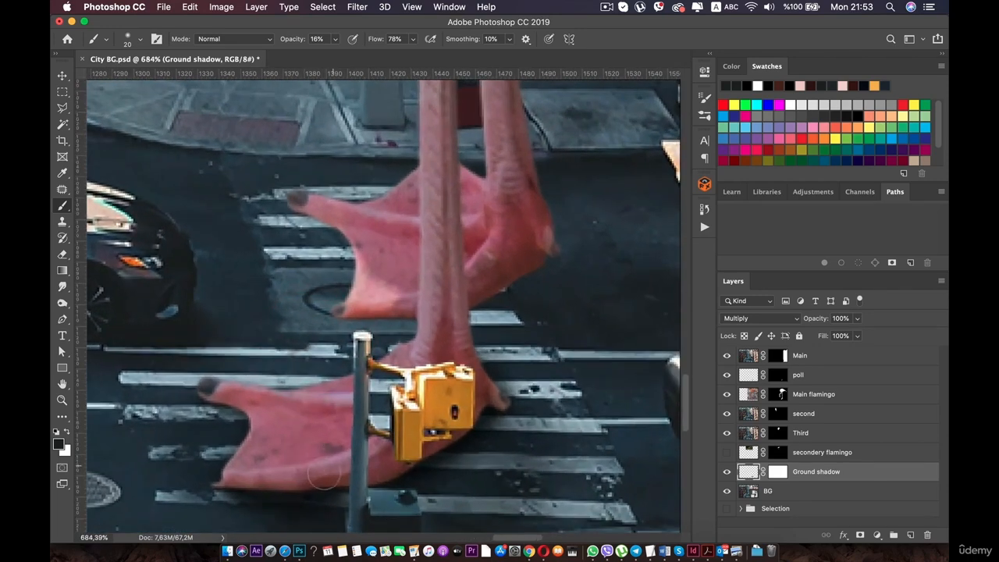
mouse_move(268, 489)
left_mouse_down()
mouse_move(337, 487)
mouse_move(481, 412)
mouse_move(456, 439)
mouse_move(483, 417)
mouse_move(382, 477)
mouse_move(391, 467)
mouse_move(336, 477)
mouse_move(361, 485)
mouse_move(335, 487)
mouse_move(339, 502)
mouse_move(385, 500)
mouse_move(371, 490)
mouse_move(343, 498)
mouse_move(387, 487)
mouse_move(354, 494)
left_mouse_up()
Darken the street and white stripe along the front foot's inner curve below its upper toe.
scroll(356, 492, "down", 5)
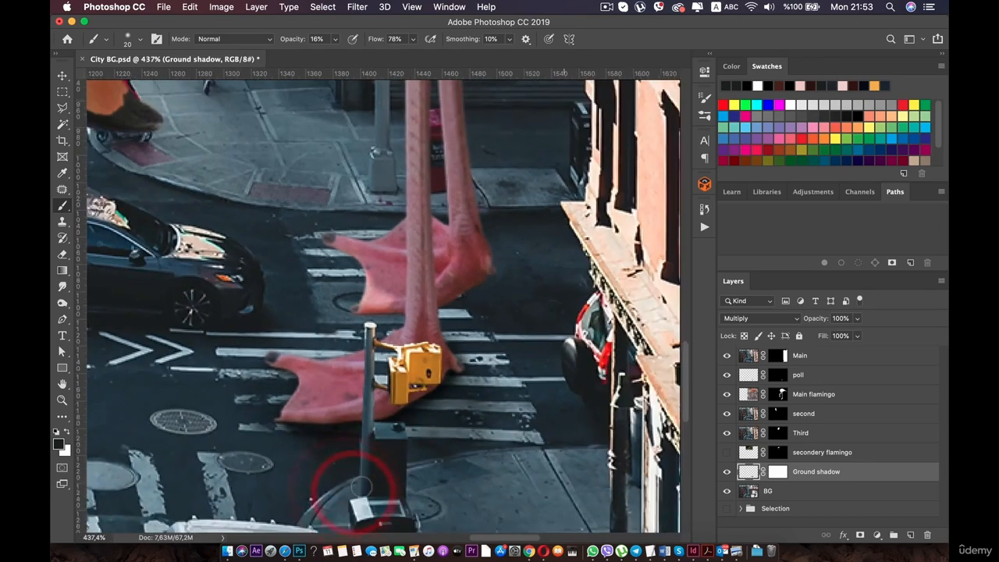
key("space")
scroll(341, 405, "up", 5)
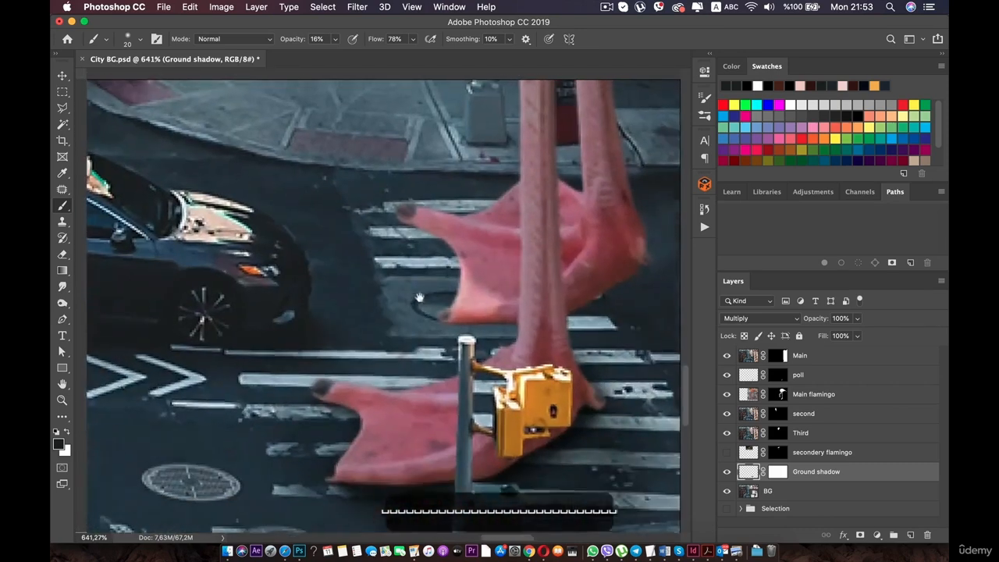
left_click_drag(420, 298, 428, 295)
scroll(425, 297, "up", 4)
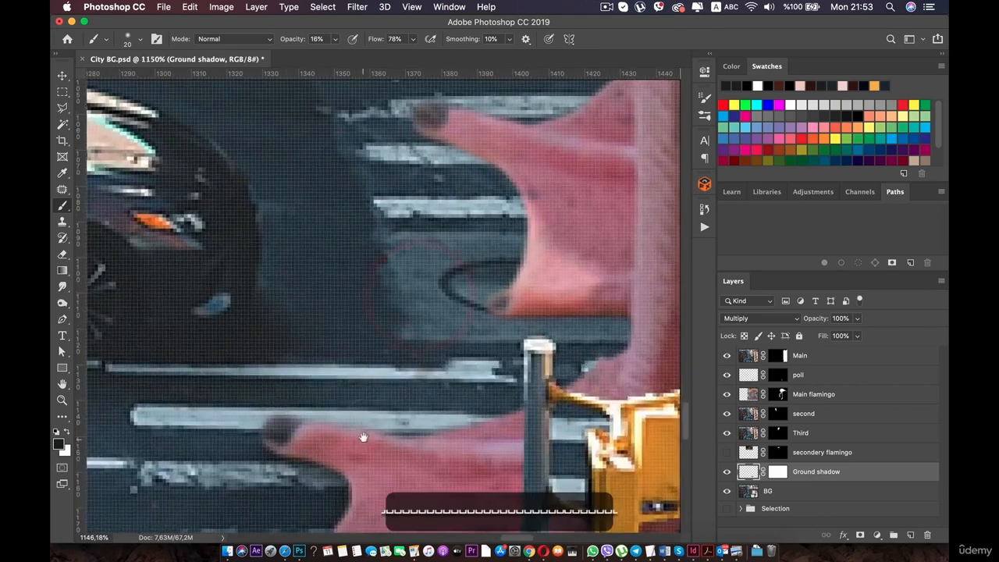
left_click_drag(362, 437, 371, 317)
scroll(391, 312, "up", 1)
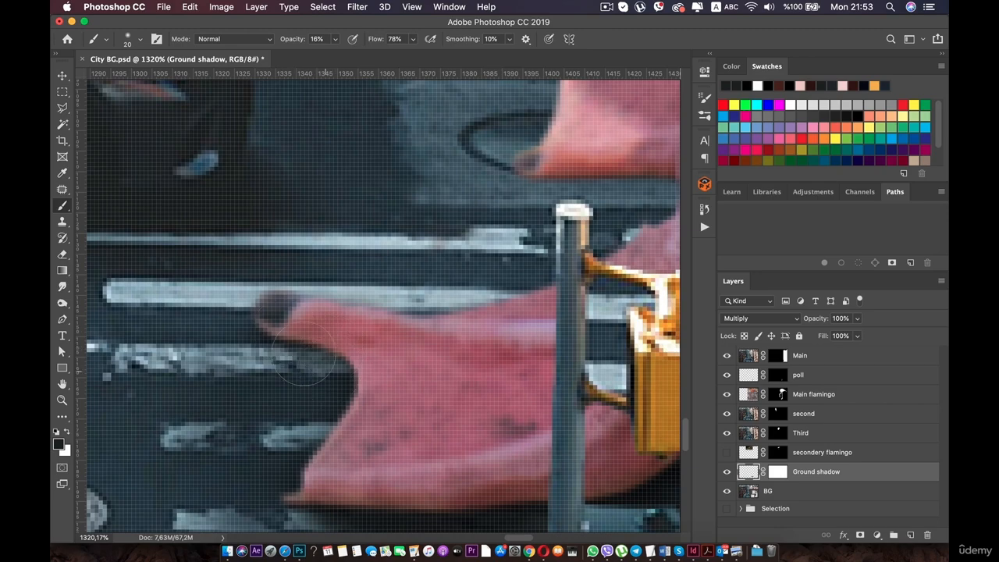
scroll(306, 334, "down", 6)
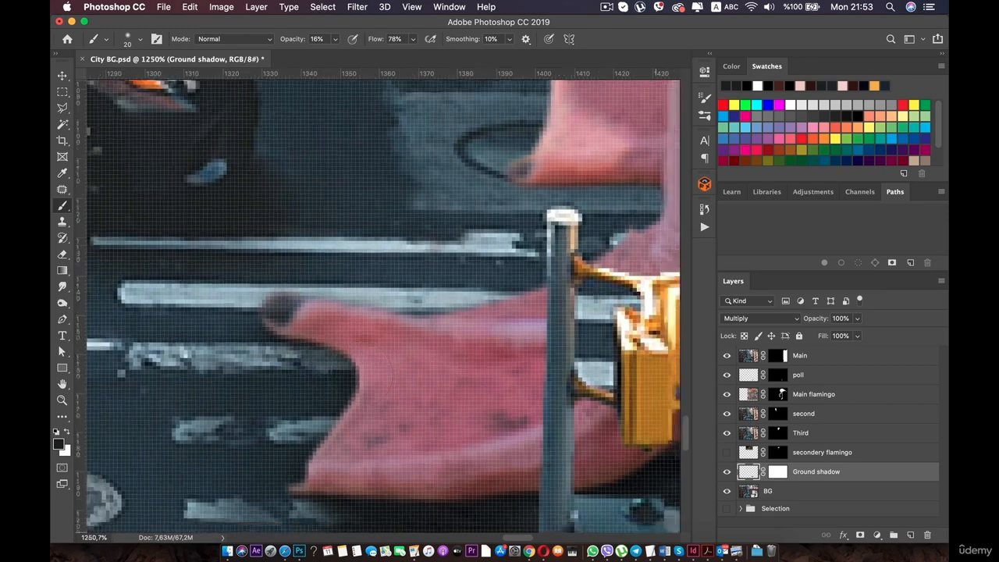
Raise the brush opacity to 54% and paint a dark contact shadow under the rear foot's heel, ending at the front leg.
scroll(384, 334, "up", 5)
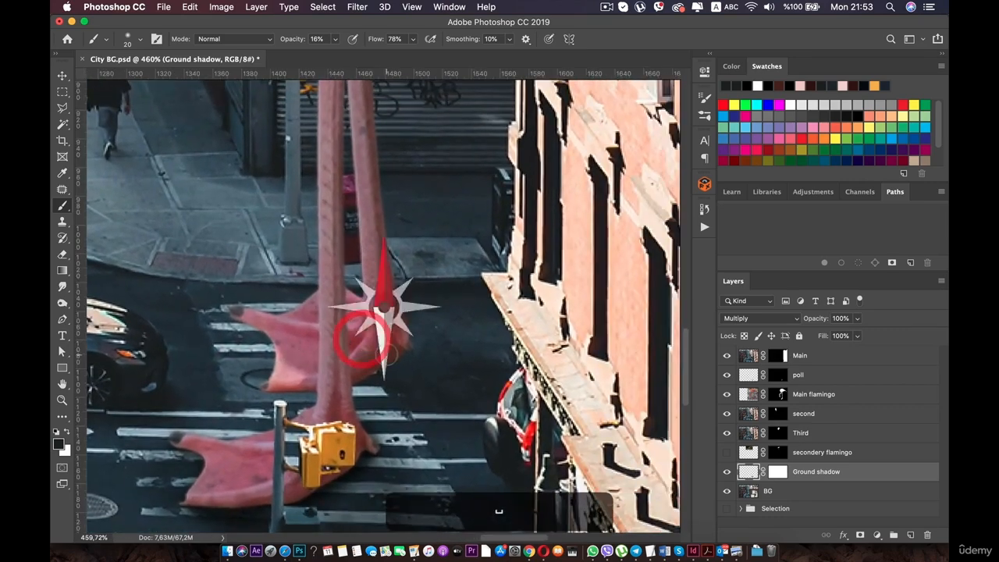
scroll(362, 338, "up", 6)
scroll(365, 365, "up", 2)
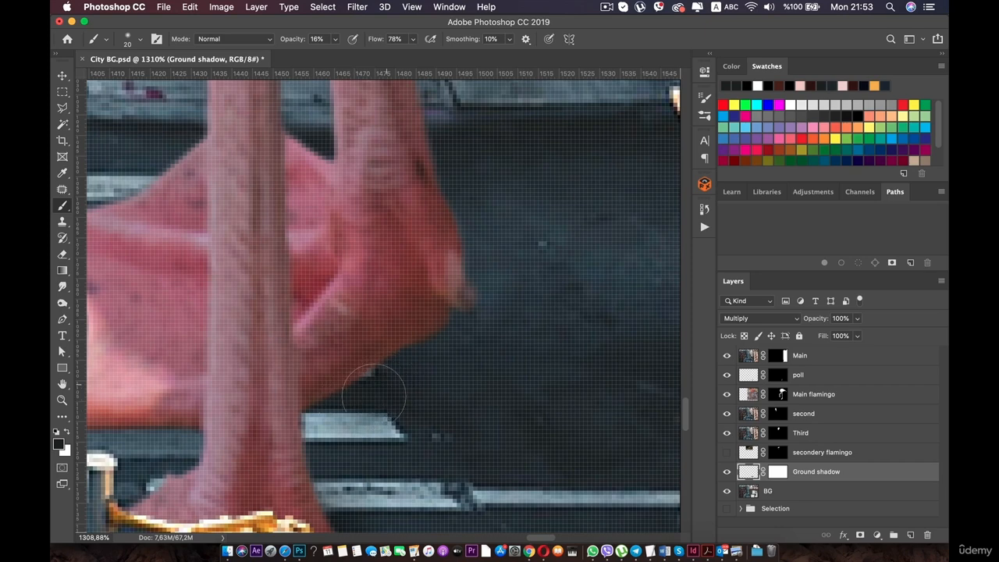
left_click(334, 39)
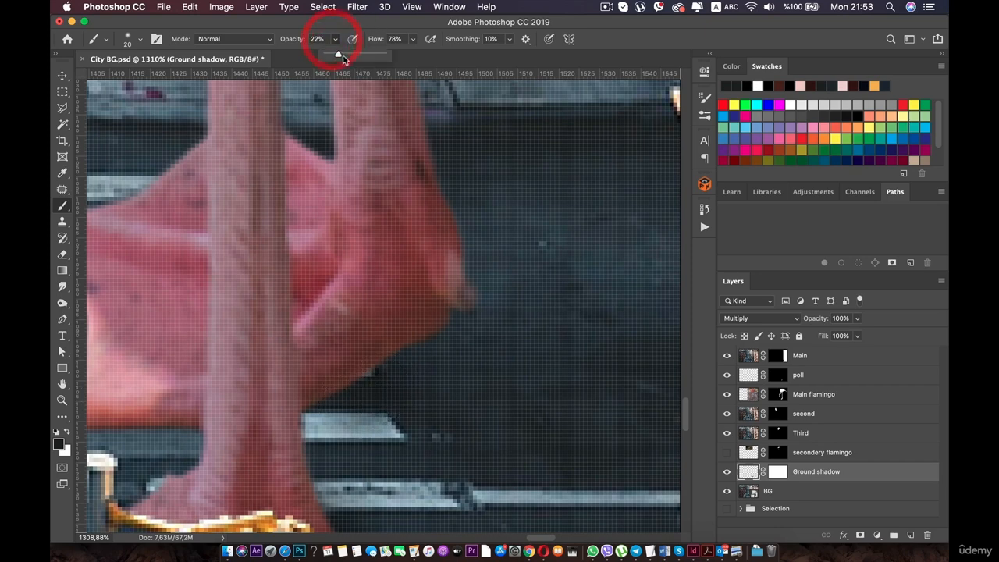
left_click_drag(380, 367, 317, 402)
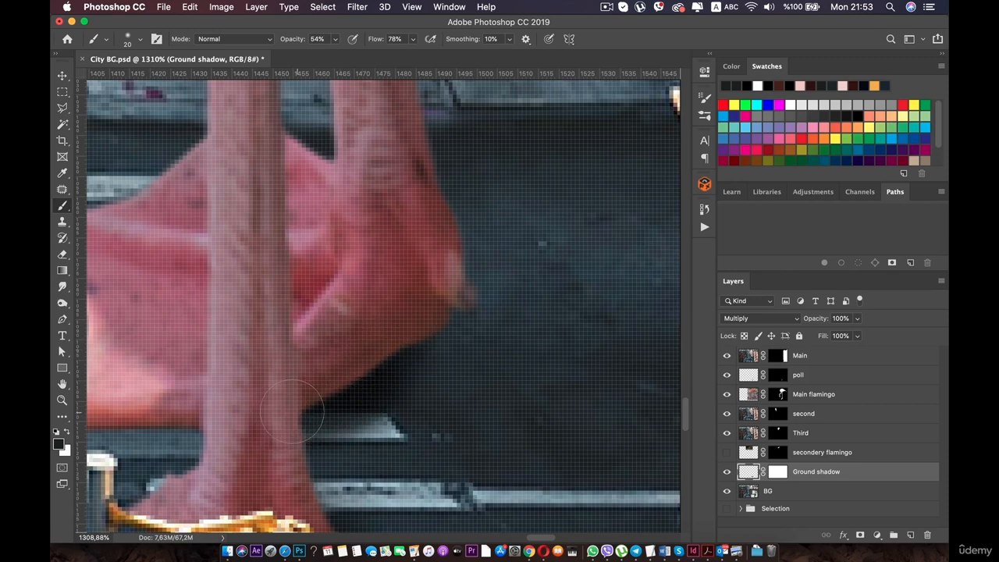
Lower the brush opacity to 24% and extend a fainter shadow around the rear foot's heel, lower edge and inner curve.
left_click_drag(332, 38, 318, 54)
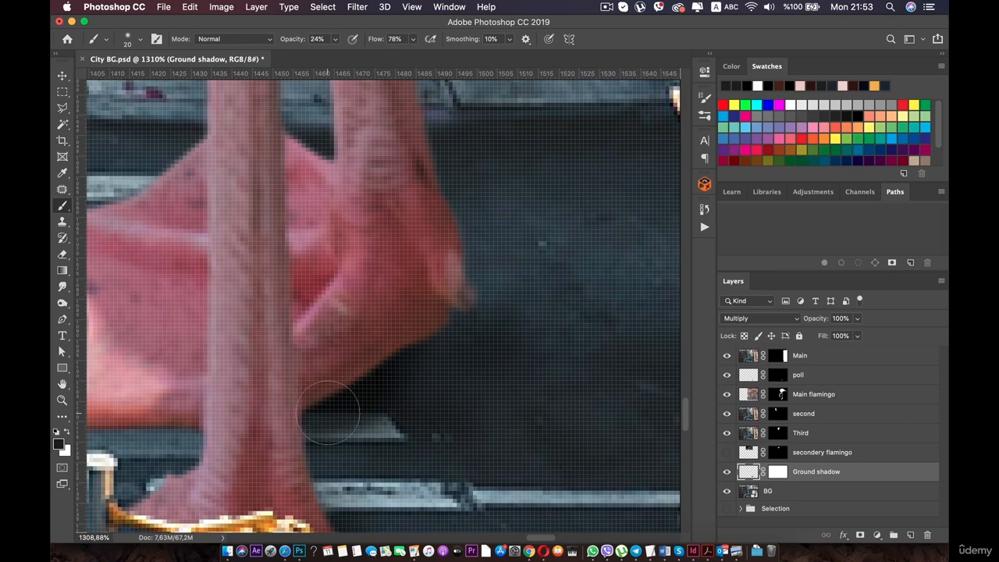
scroll(279, 402, "left", 10)
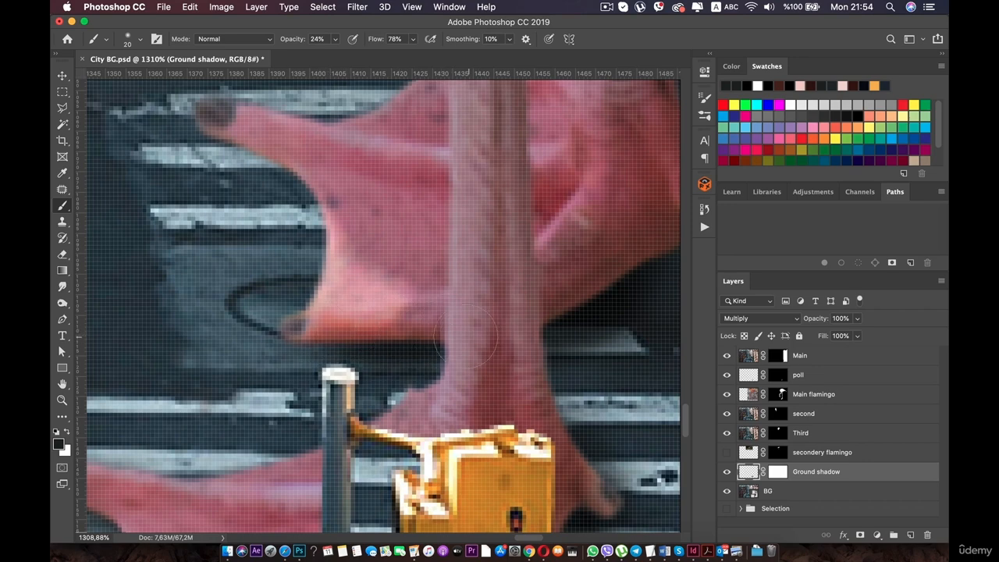
scroll(406, 268, "up", 3)
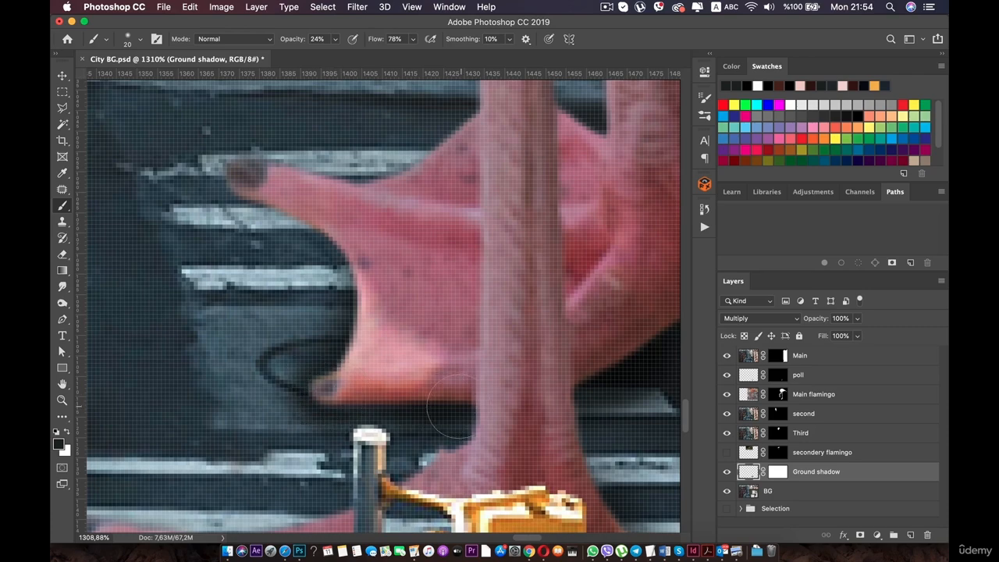
Undo the latest shadow strokes around the rear foot's inner curve.
scroll(459, 406, "down", 10)
scroll(446, 384, "up", 5)
left_click_drag(397, 332, 412, 337)
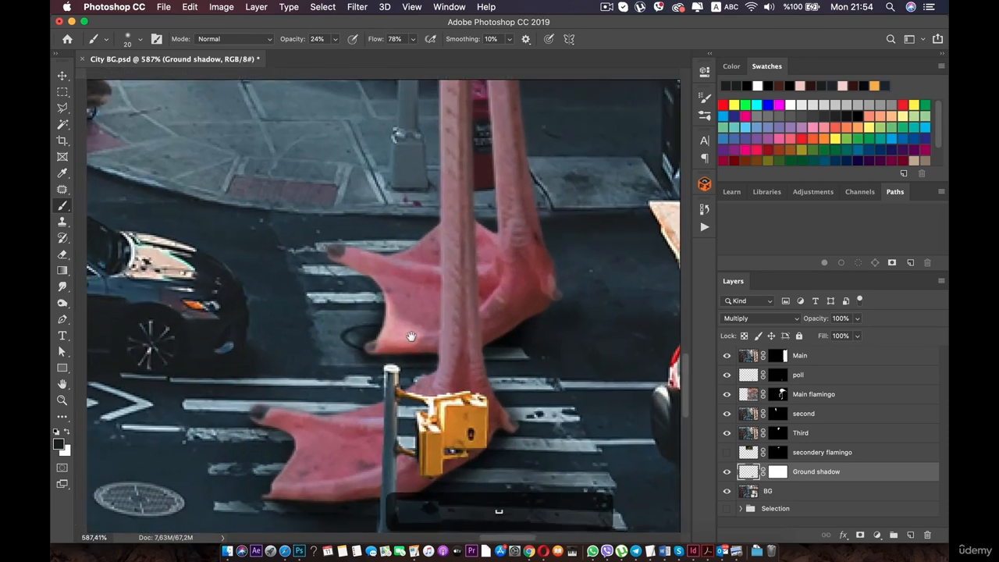
scroll(412, 337, "up", 4)
key("super+z")
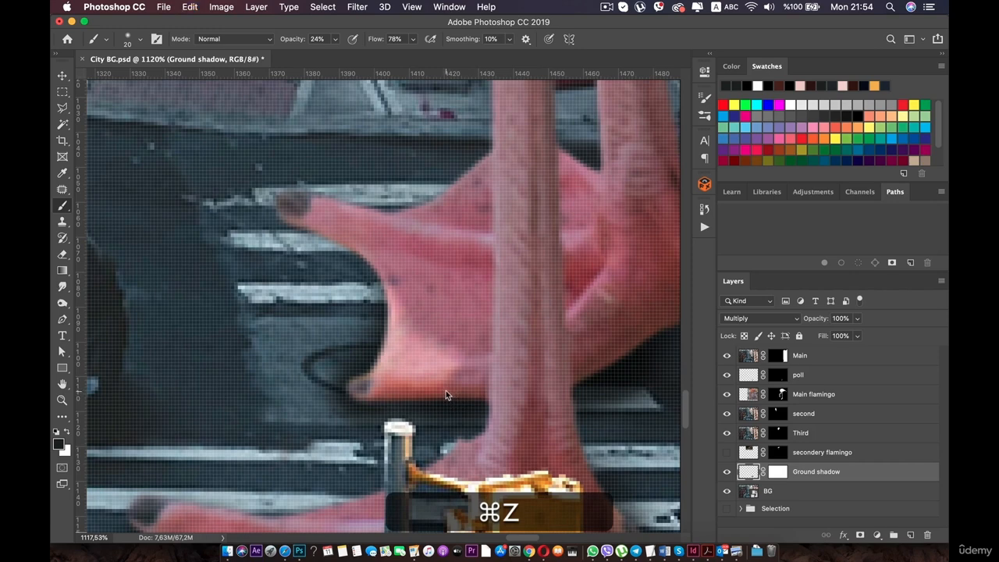
key("z")
key("z")
key("z")
key("z")
key("z")
key("z")
key("z")
key("z")
key("z")
key("z")
key("z")
key("z")
key("z")
key("z")
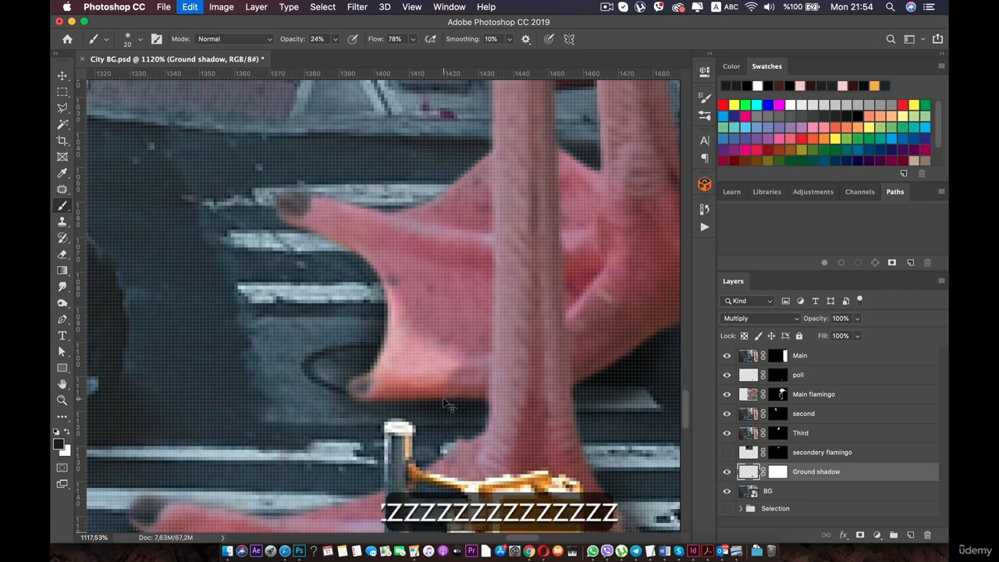
Reduce the brush to 14 px and shade the street close to the rear foot's lower toe.
right_click(444, 386)
left_click_drag(516, 372, 519, 373)
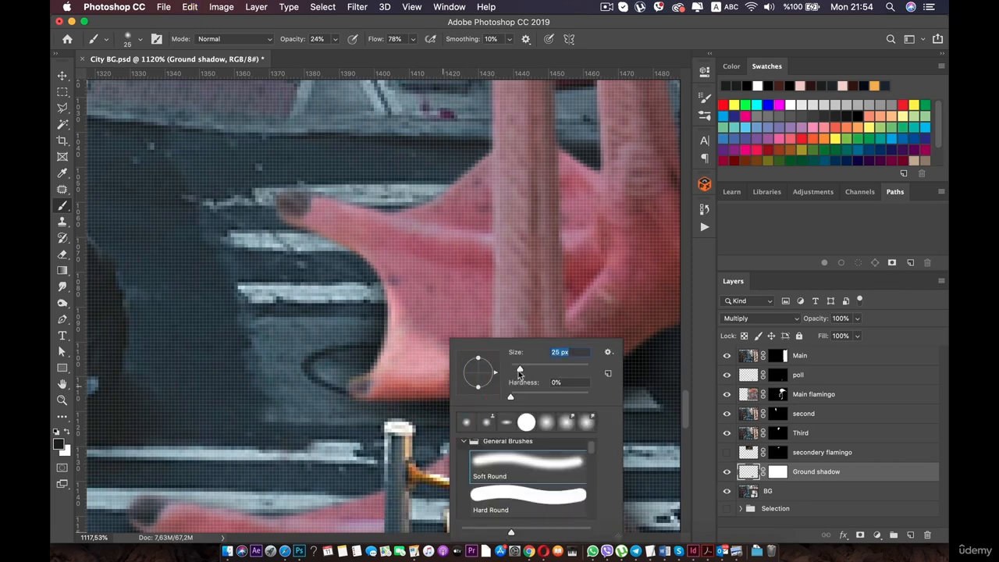
key("Return")
mouse_move(405, 378)
left_mouse_down()
mouse_move(361, 391)
mouse_move(371, 393)
left_mouse_up()
left_click(402, 374)
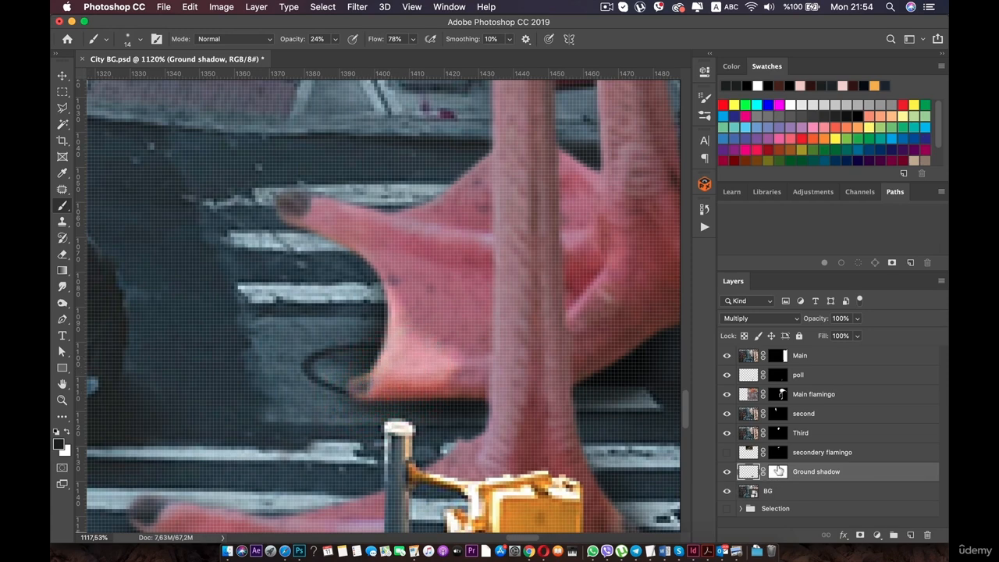
Mask back the shadow over the manhole beside the rear foot, and repaint shading along the foot's inner curve on the layer itself.
left_click(778, 470)
mouse_move(375, 345)
left_mouse_down()
mouse_move(354, 352)
mouse_move(359, 365)
mouse_move(352, 356)
left_mouse_up()
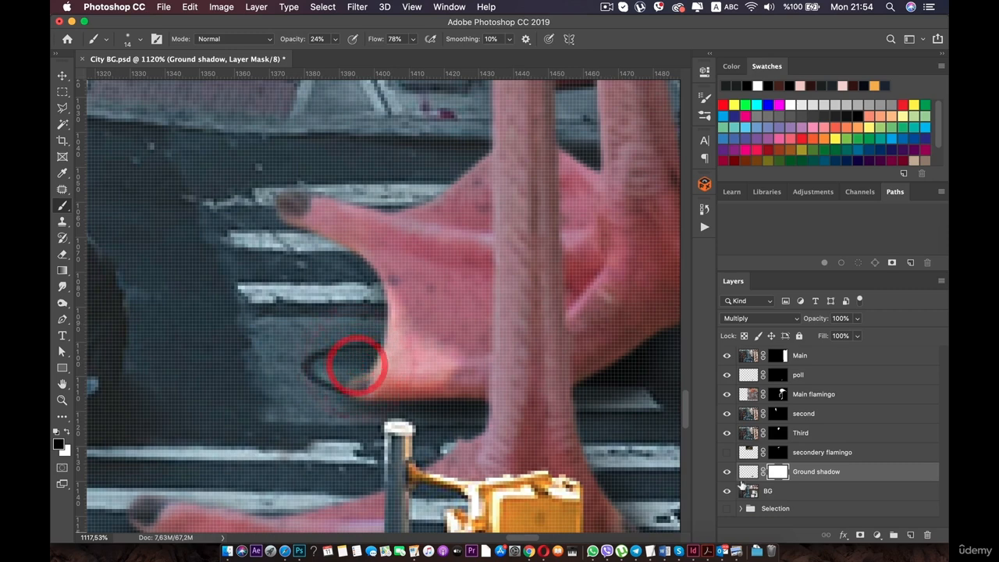
left_click(748, 471)
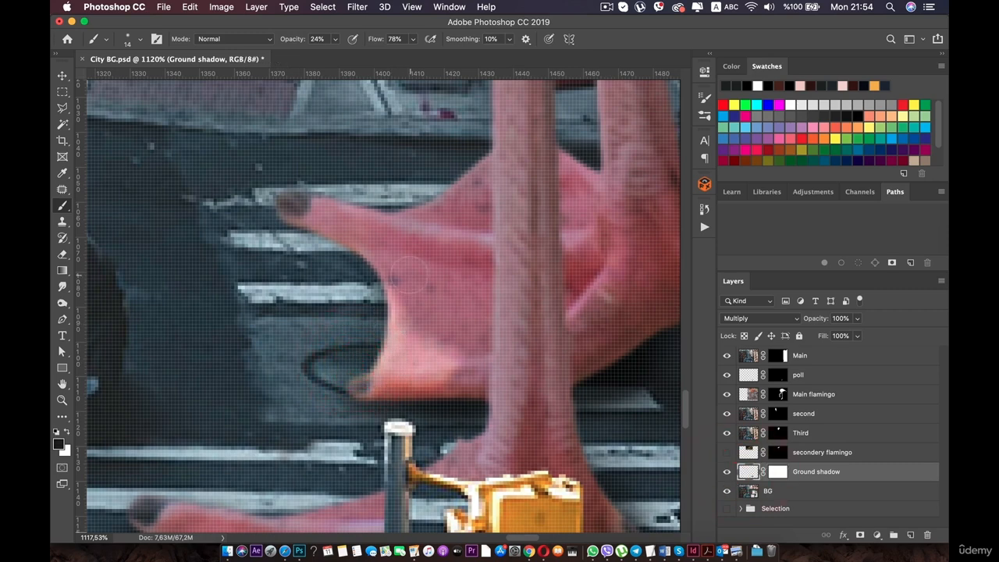
mouse_move(405, 289)
left_mouse_down()
mouse_move(402, 315)
mouse_move(408, 290)
mouse_move(396, 349)
mouse_move(362, 390)
left_mouse_up()
Reduce the brush to 11 px and paint a thin contact shadow along the underside of the rear foot's upper toe.
scroll(379, 245, "up", 3)
key("space")
left_click_drag(367, 217, 389, 289)
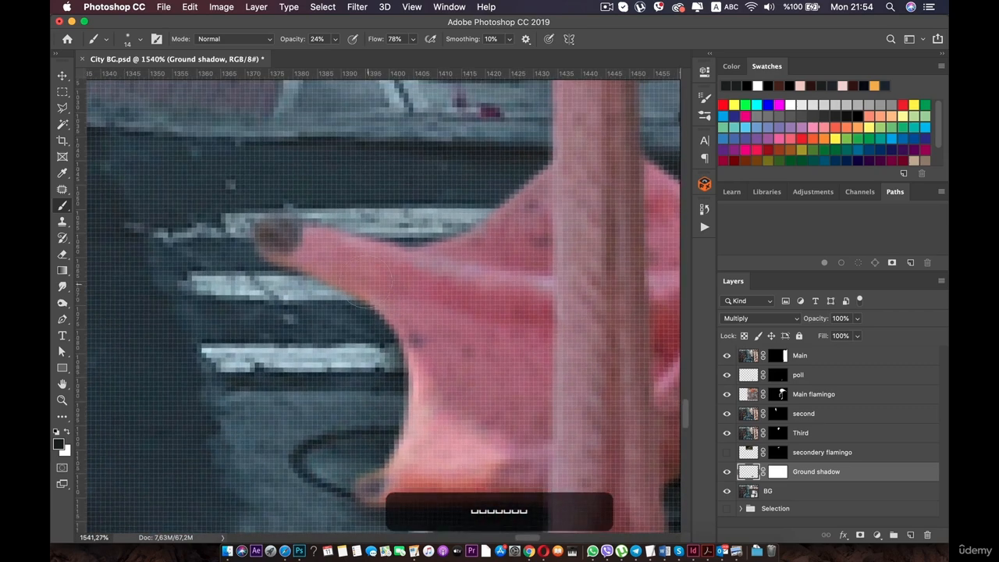
scroll(365, 275, "up", 2)
right_click(368, 268)
left_click(442, 302)
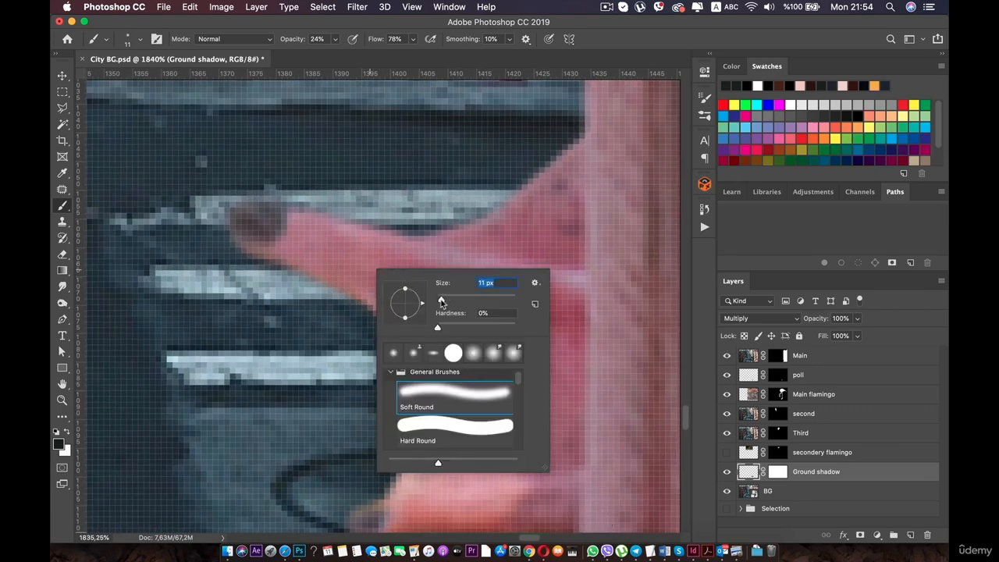
left_click(330, 260)
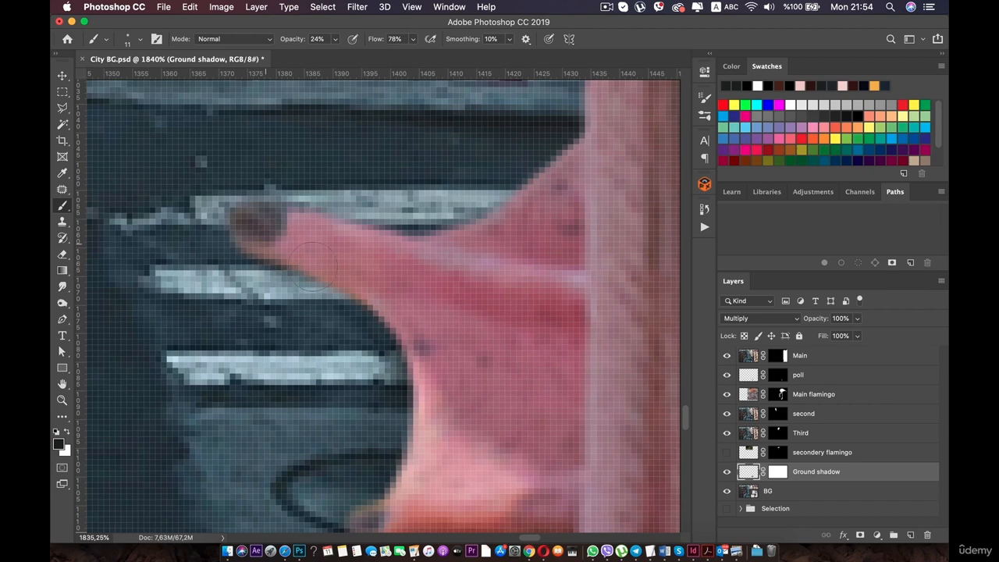
left_click_drag(311, 268, 344, 289)
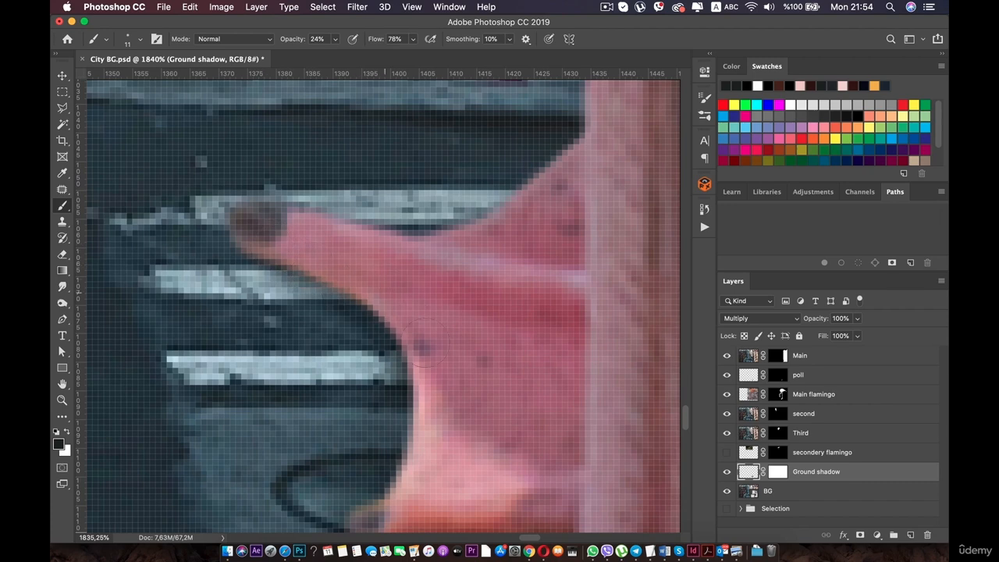
Extend the thin contact shadow on the Ground shadow layer from the rear foot's upper toe toward the foot's inner curve.
left_click_drag(270, 248, 297, 267)
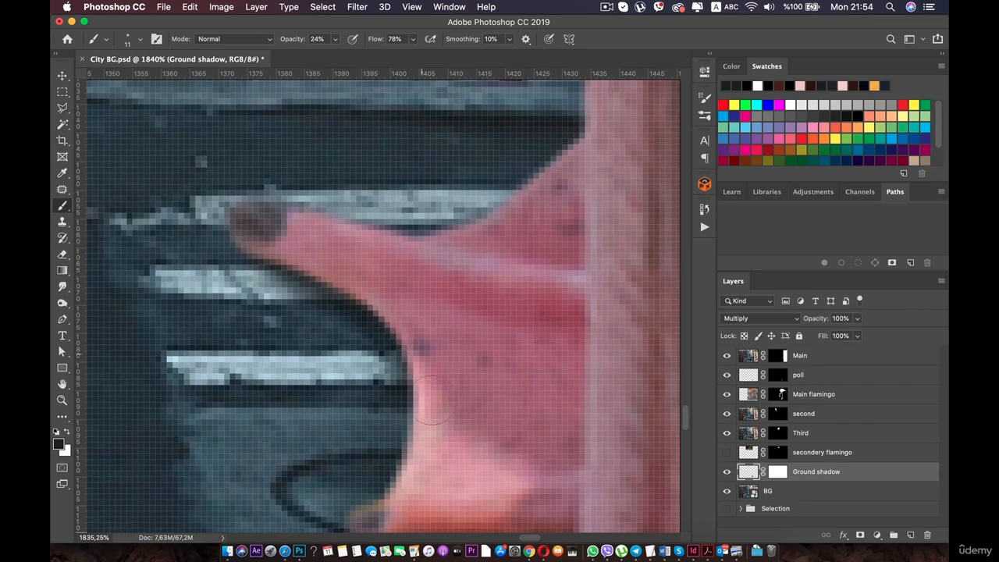
scroll(429, 402, "down", 6)
scroll(413, 301, "up", 3)
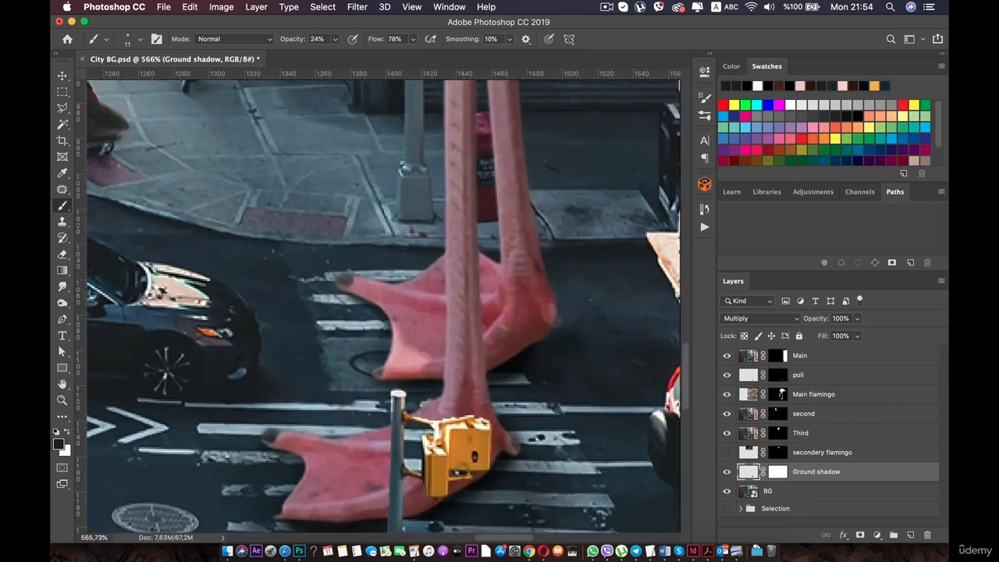
scroll(365, 385, "up", 2)
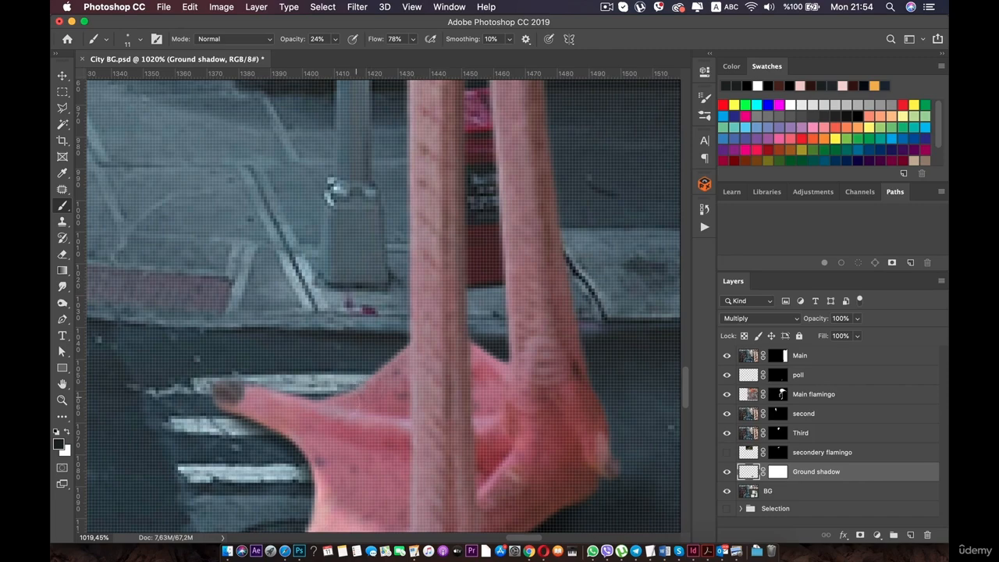
scroll(492, 383, "down", 7)
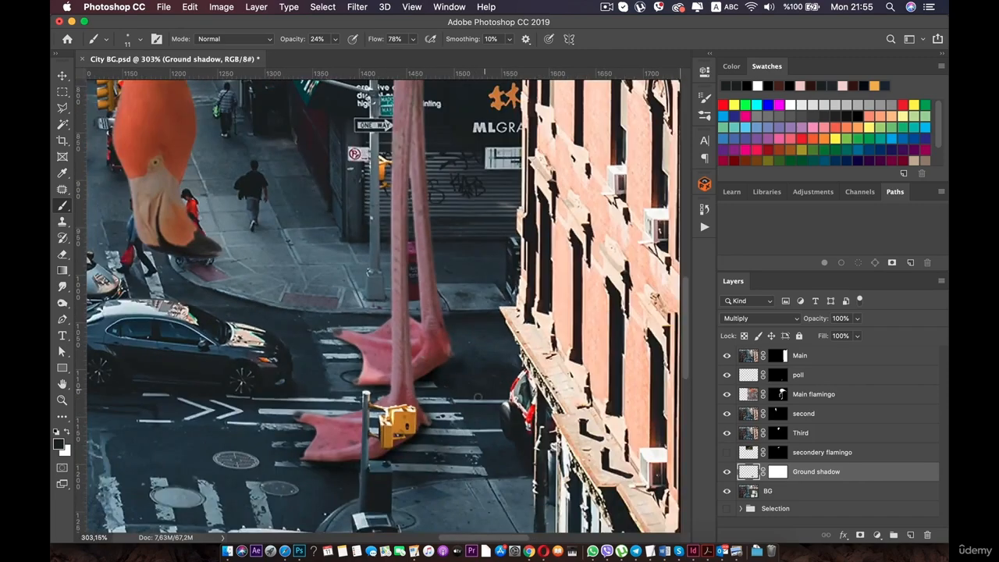
scroll(477, 394, "down", 2)
scroll(382, 457, "up", 4)
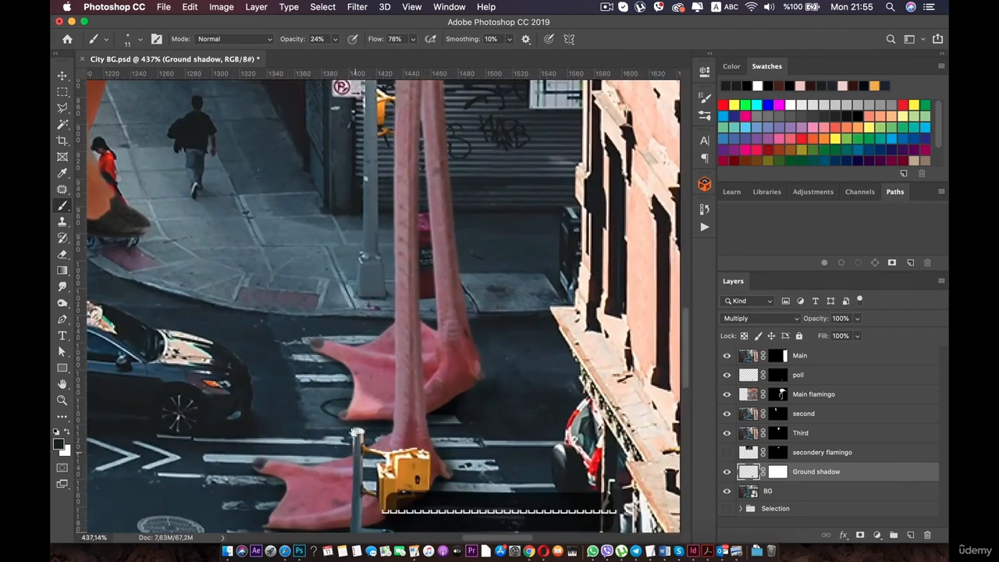
On the Ground shadow mask, try fading the shadow beneath the front foot and reduce the brush opacity to 11%.
left_click_drag(355, 451, 375, 321)
scroll(377, 320, "up", 5)
left_click_drag(312, 424, 331, 340)
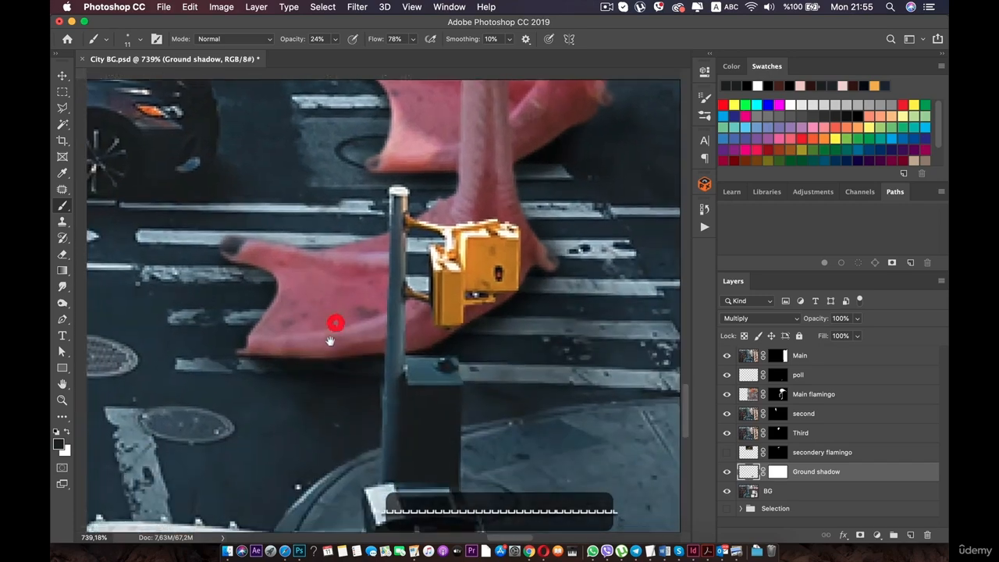
scroll(331, 312, "up", 2)
left_click(779, 472)
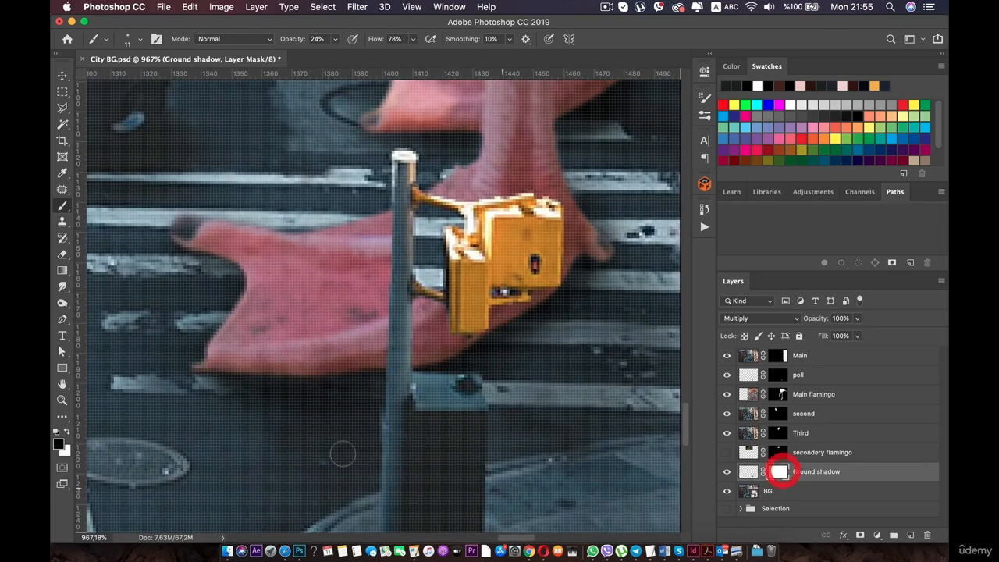
left_click_drag(299, 393, 351, 381)
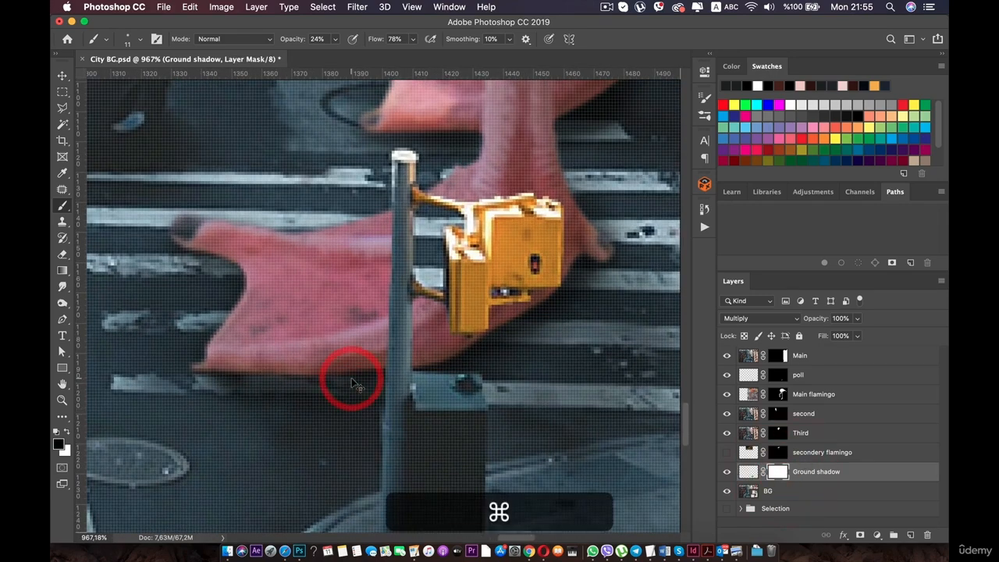
key("super+z")
left_click_drag(334, 39, 325, 56)
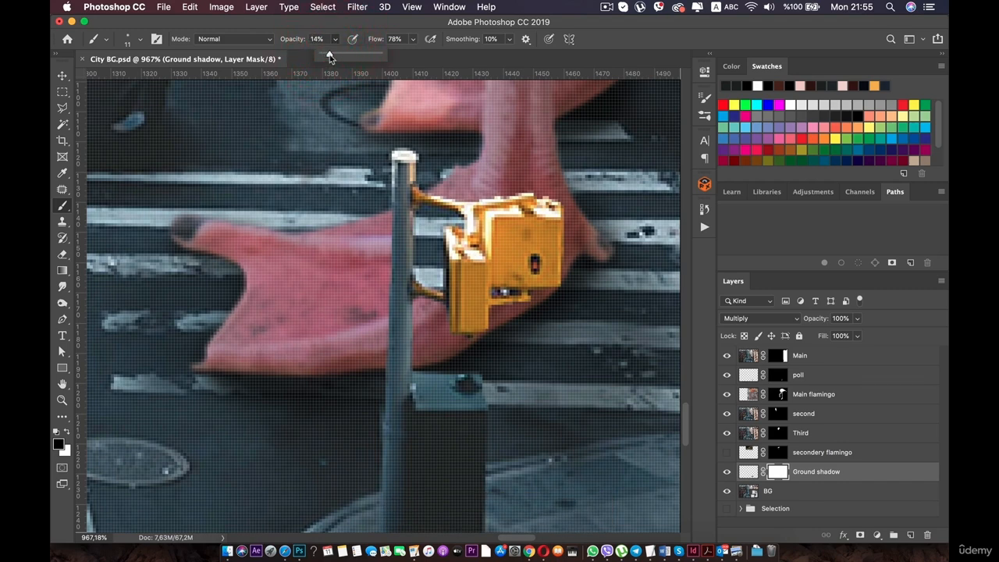
left_click_drag(324, 392, 315, 399)
key("super+z")
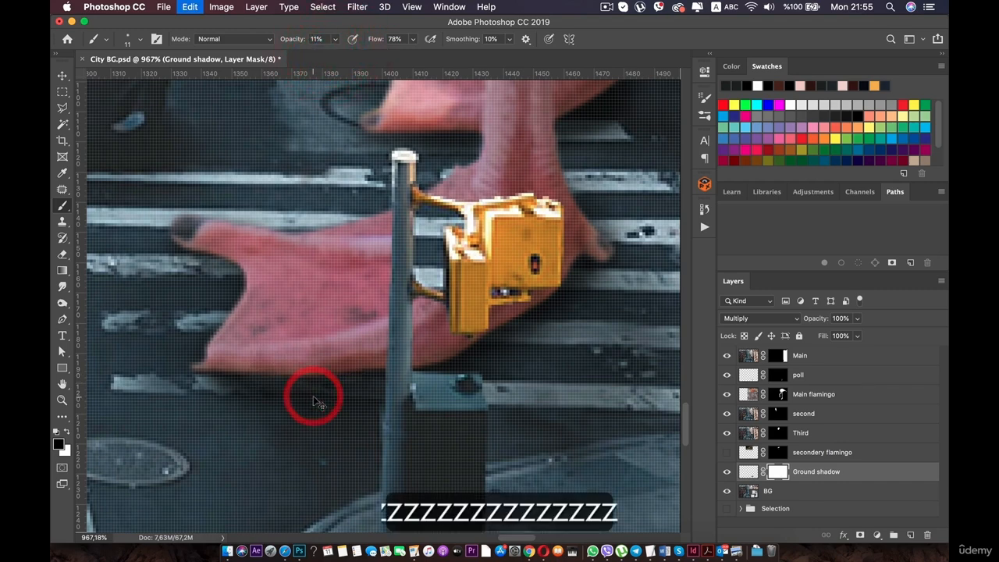
Enlarge the brush to 46 px and gently mask back the outer shadow on the street below the front foot.
left_click_drag(301, 436, 250, 398)
right_click(289, 406)
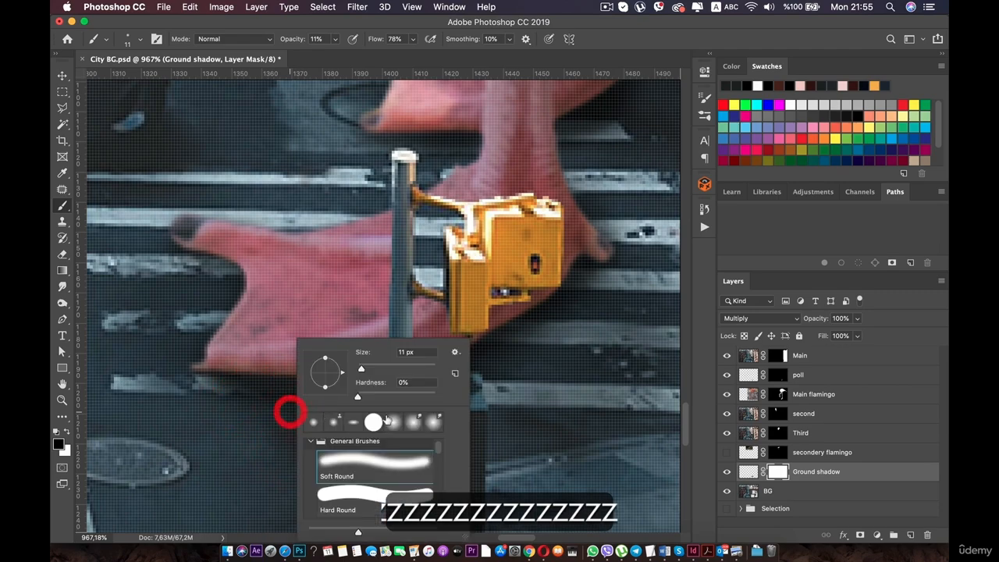
left_click_drag(375, 371, 376, 371)
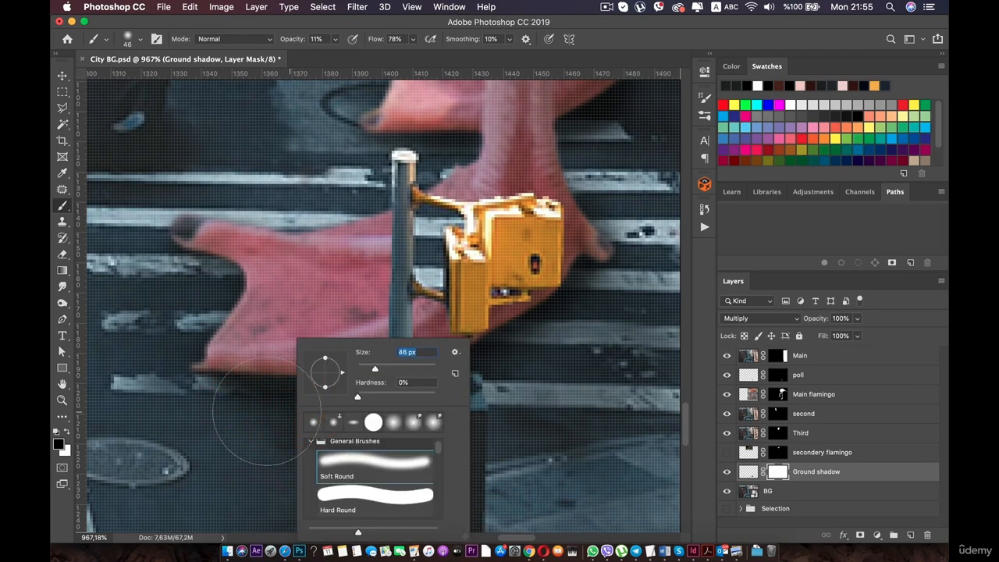
left_click(247, 411)
Examine how the shadows around both feet look against the whole street scene and at close range.
scroll(320, 431, "down", 10)
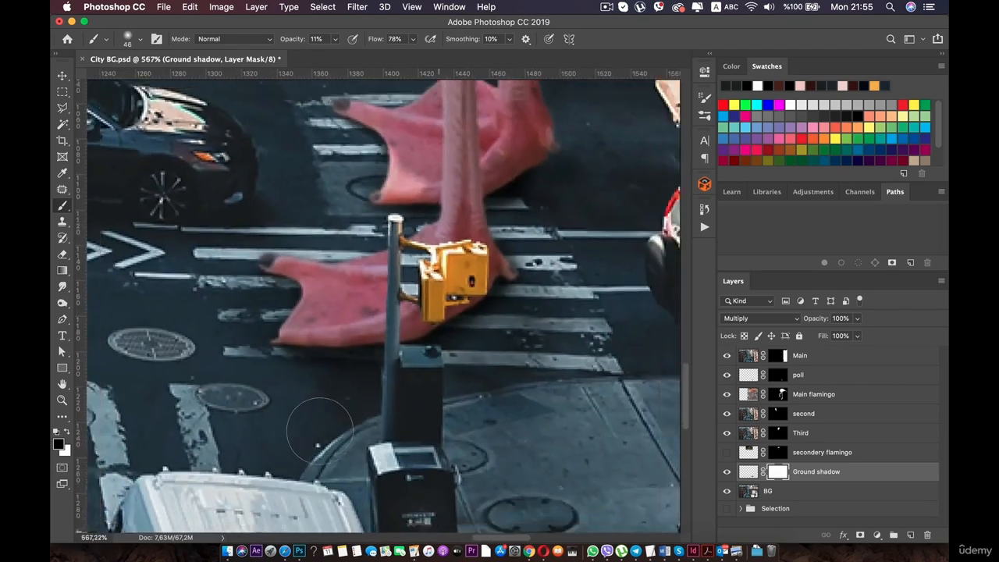
scroll(319, 431, "down", 3)
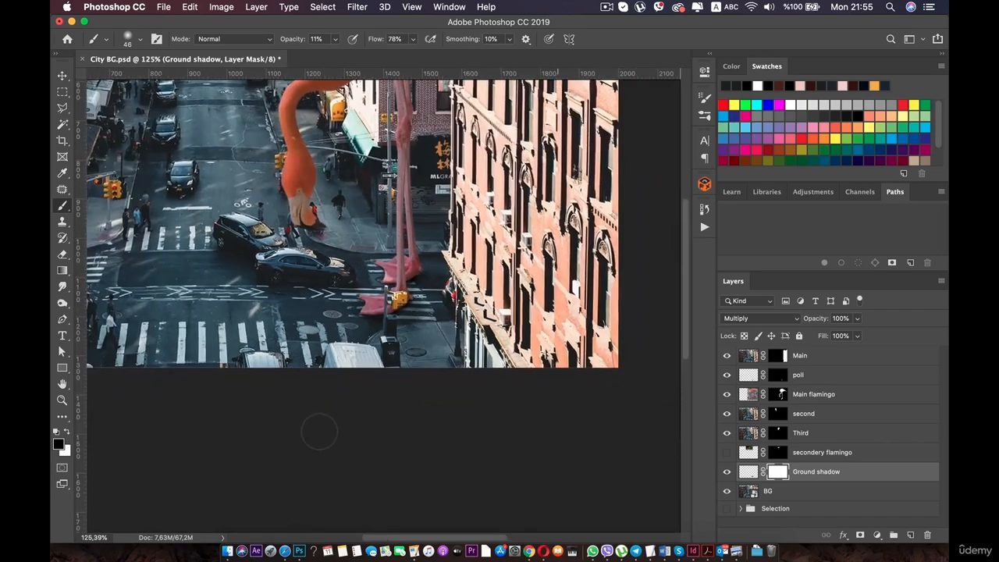
scroll(320, 430, "down", 1)
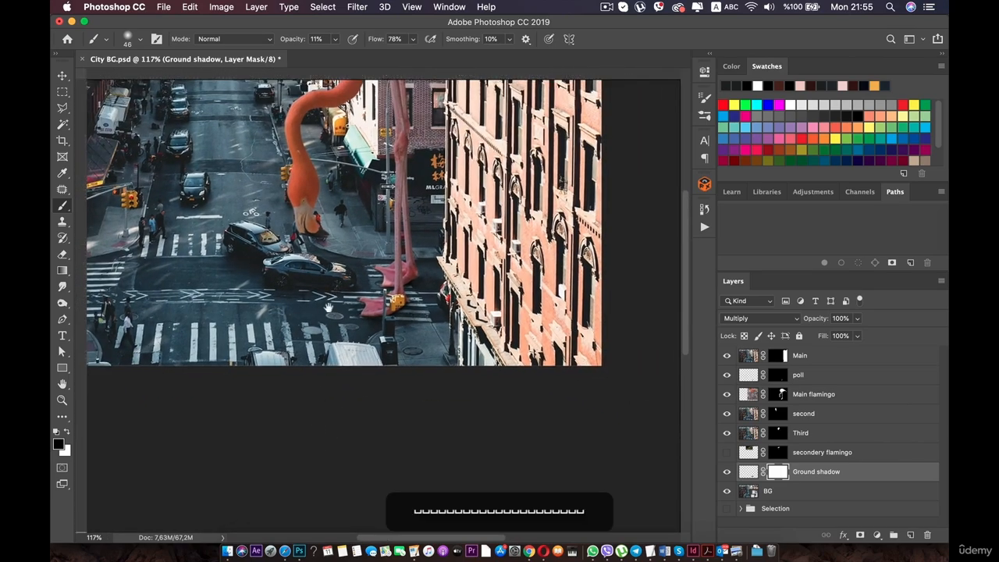
left_click_drag(339, 287, 316, 343)
scroll(410, 348, "up", 3)
scroll(409, 349, "up", 8)
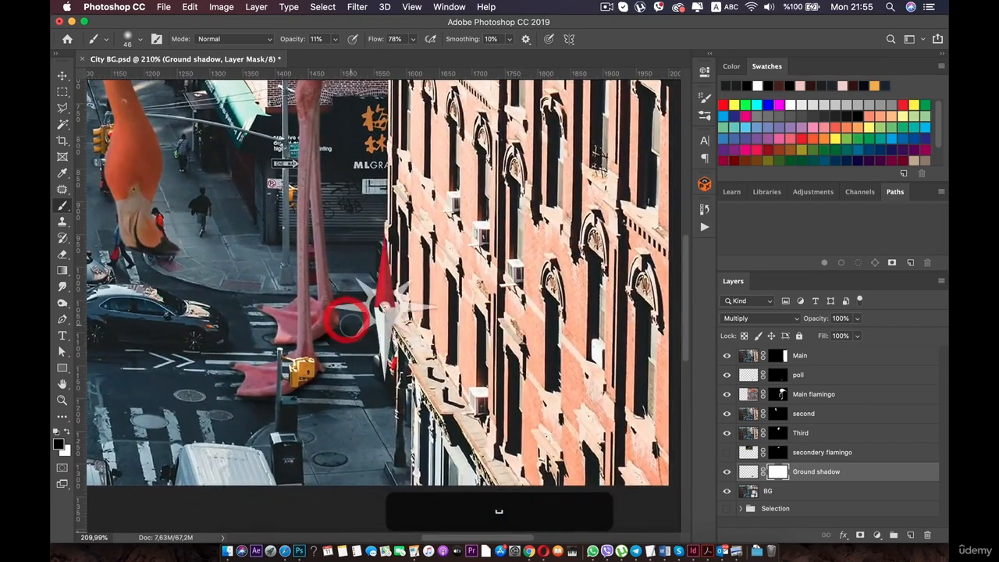
scroll(330, 332, "up", 3)
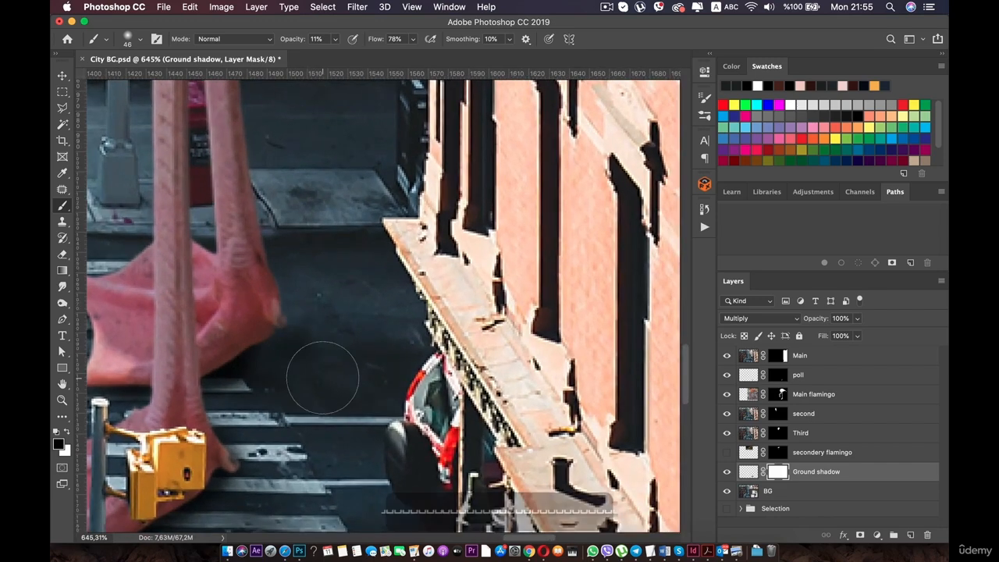
Paint faint, wide shading on the Ground shadow layer itself over the street between the flamingo's feet and the brick building.
left_click(747, 471)
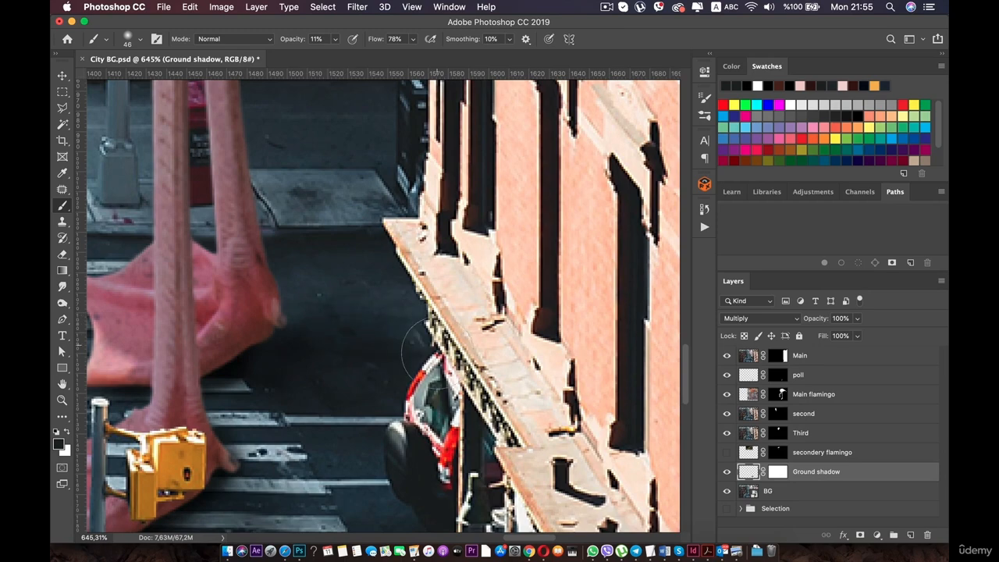
scroll(345, 462, "down", 6)
mouse_move(355, 355)
left_mouse_down()
mouse_move(374, 388)
mouse_move(362, 403)
left_mouse_up()
left_click_drag(335, 341, 322, 417)
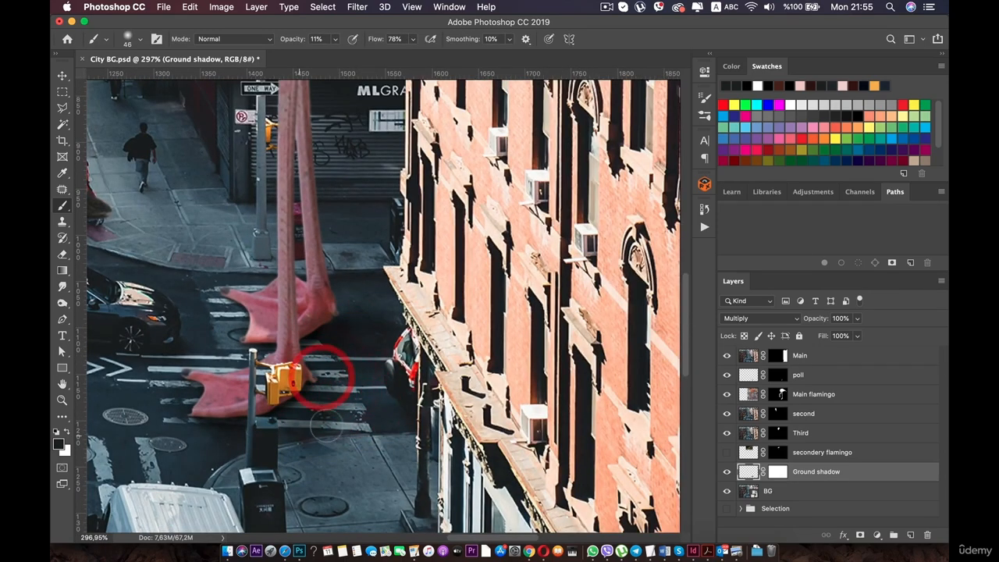
scroll(390, 406, "down", 10)
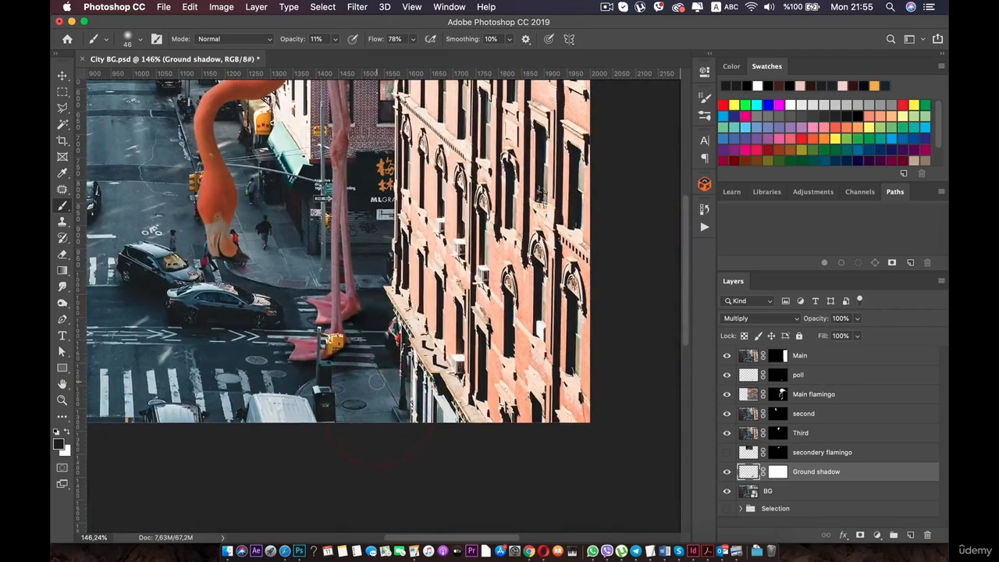
left_click_drag(313, 342, 373, 423)
left_click(357, 395)
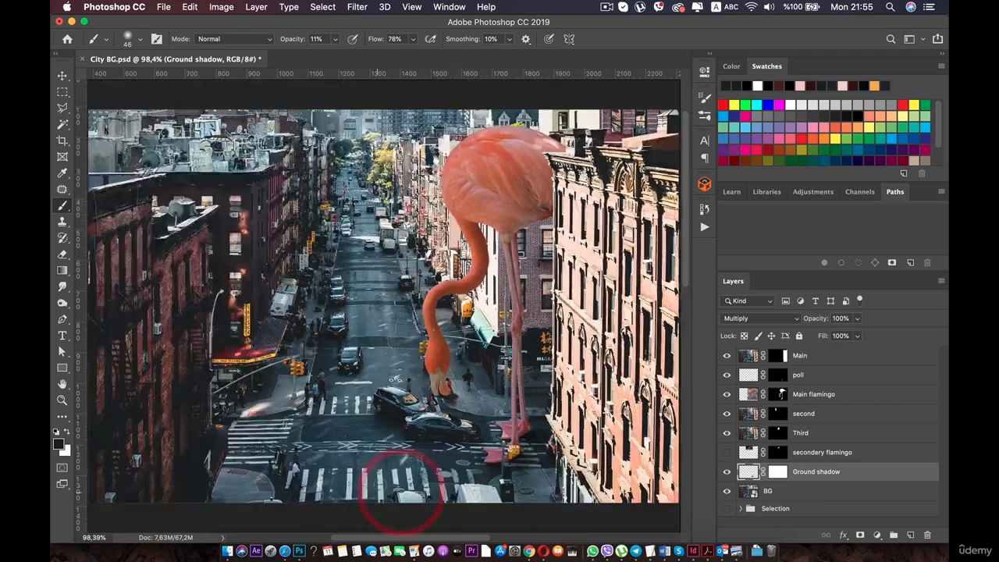
scroll(394, 478, "down", 7)
left_click(438, 346, "super")
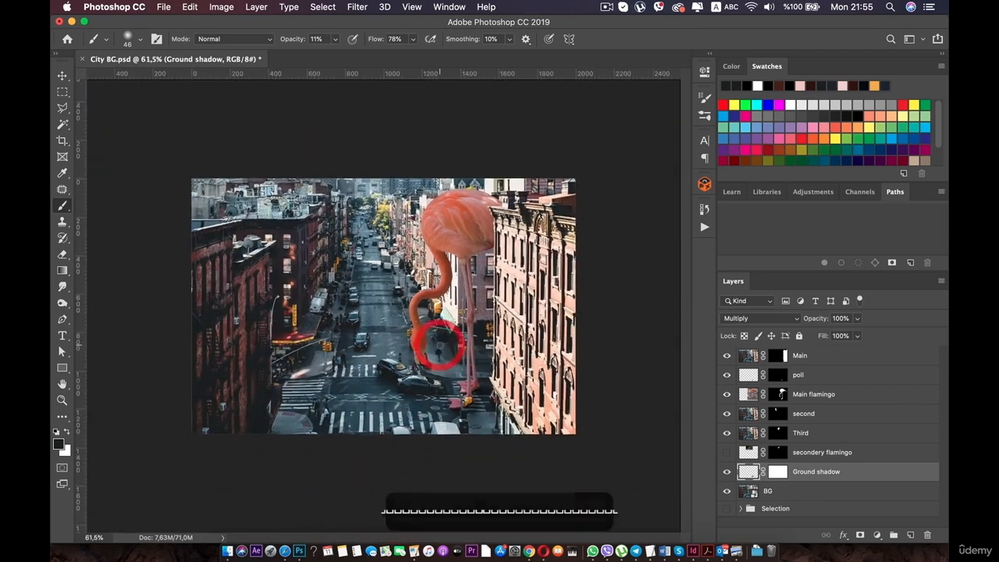
left_click_drag(444, 329, 306, 304)
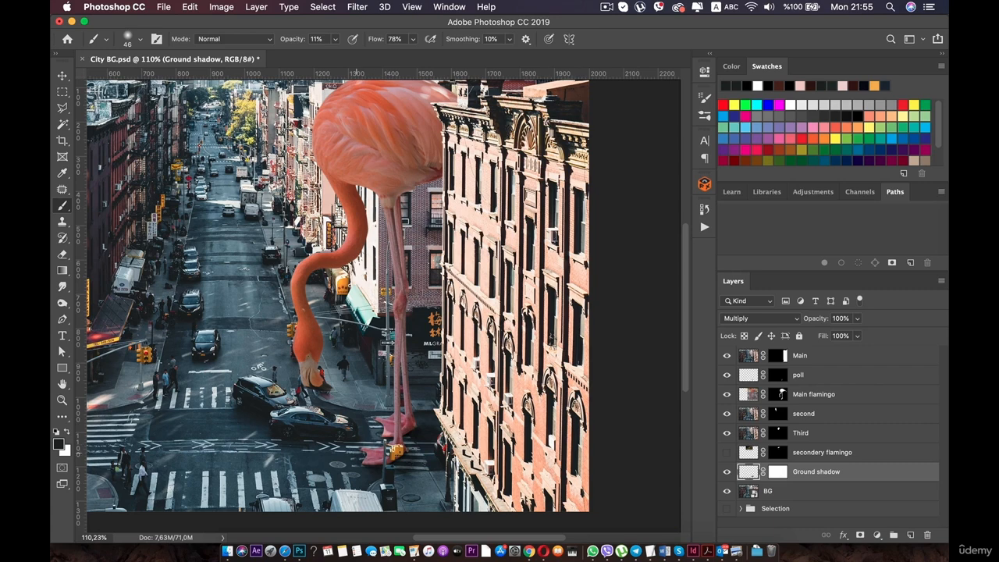
Add a new layer above Main flamingo, clip it to that layer and name it "Legs shadow".
left_click(63, 74)
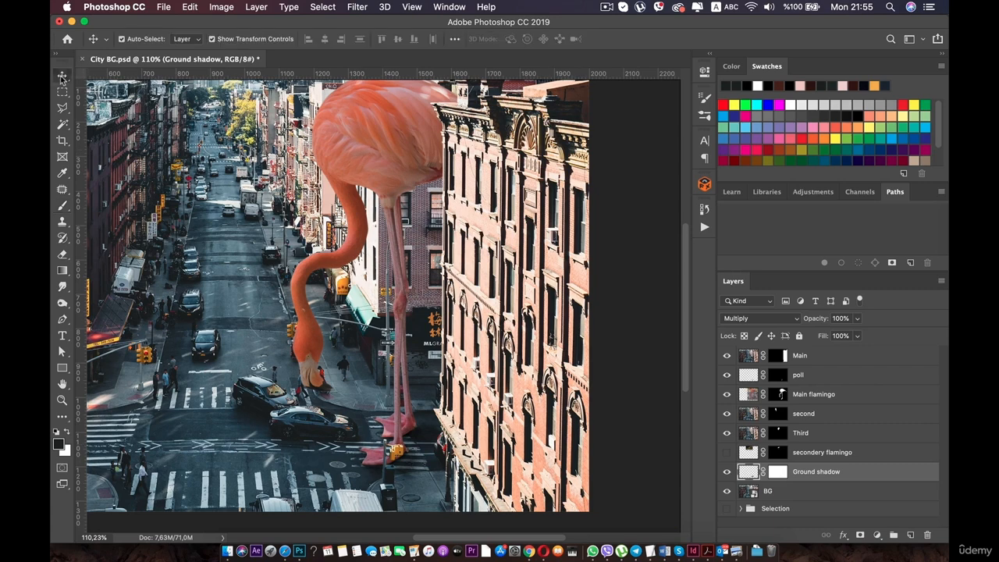
left_click(345, 130)
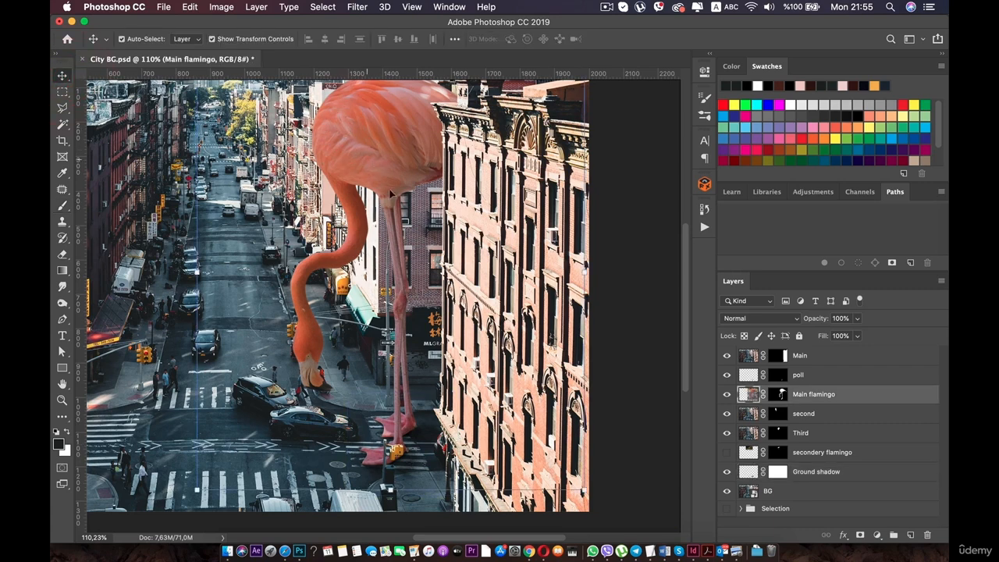
left_click(911, 535)
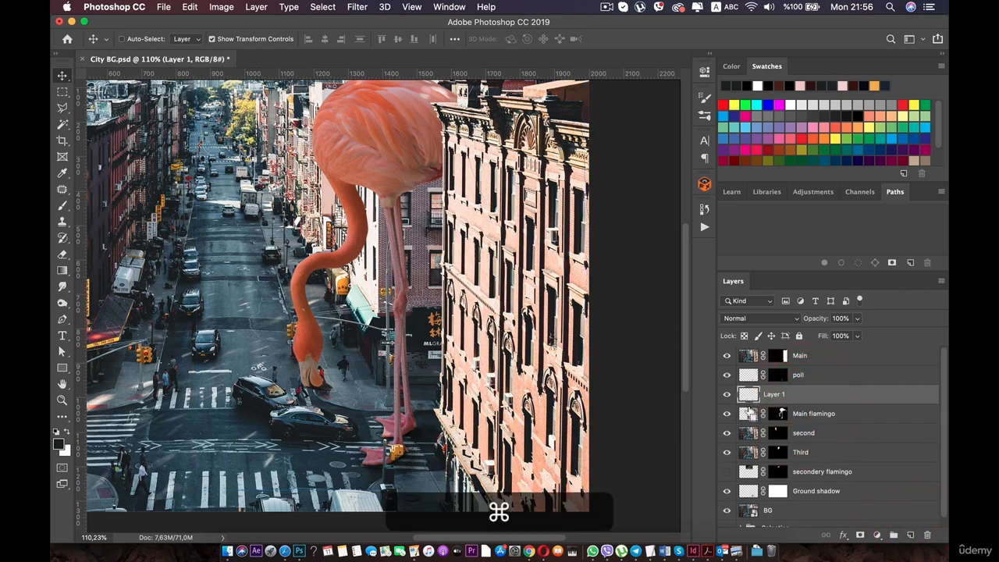
left_click(754, 403, "alt")
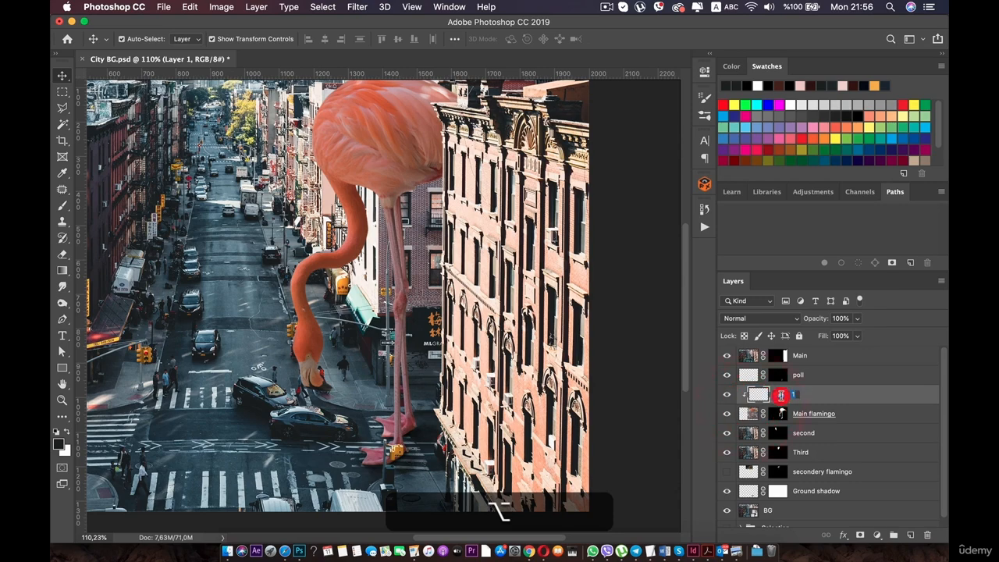
double_click(779, 395)
type("Legs")
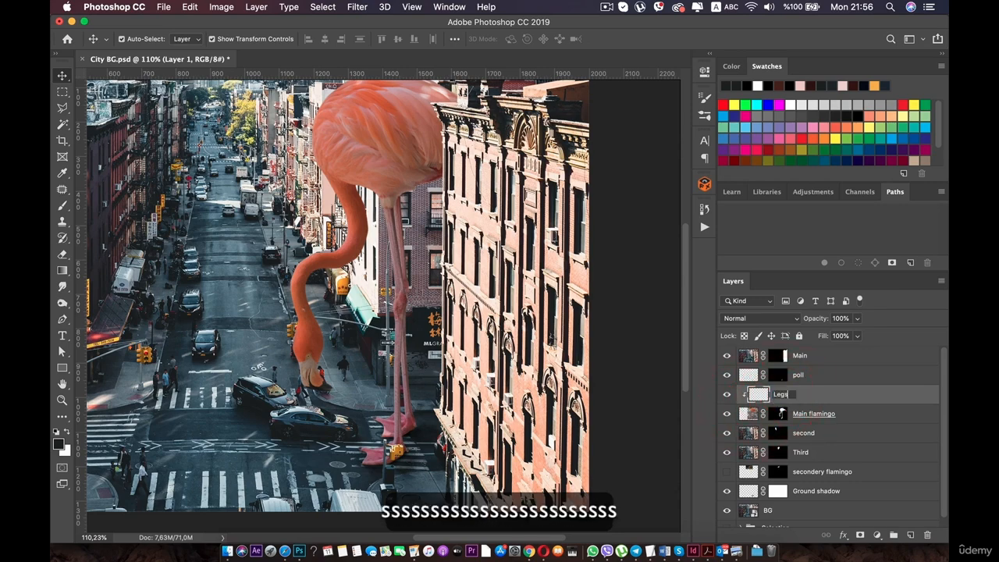
type(" shadow")
key("Return")
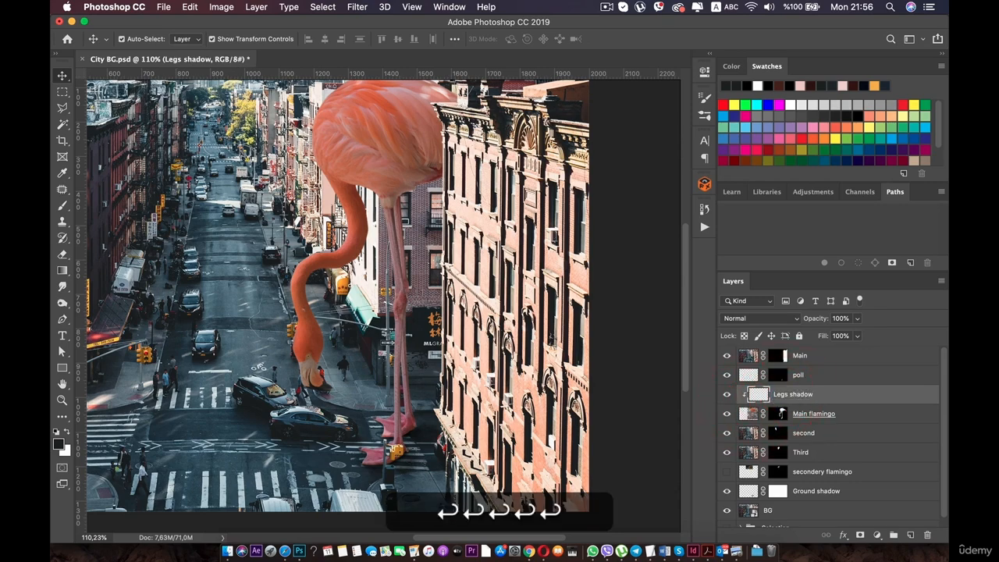
Set the blend mode of the Legs shadow layer to Overlay.
scroll(407, 401, "up", 4)
left_click_drag(407, 402, 383, 222)
scroll(344, 312, "up", 8)
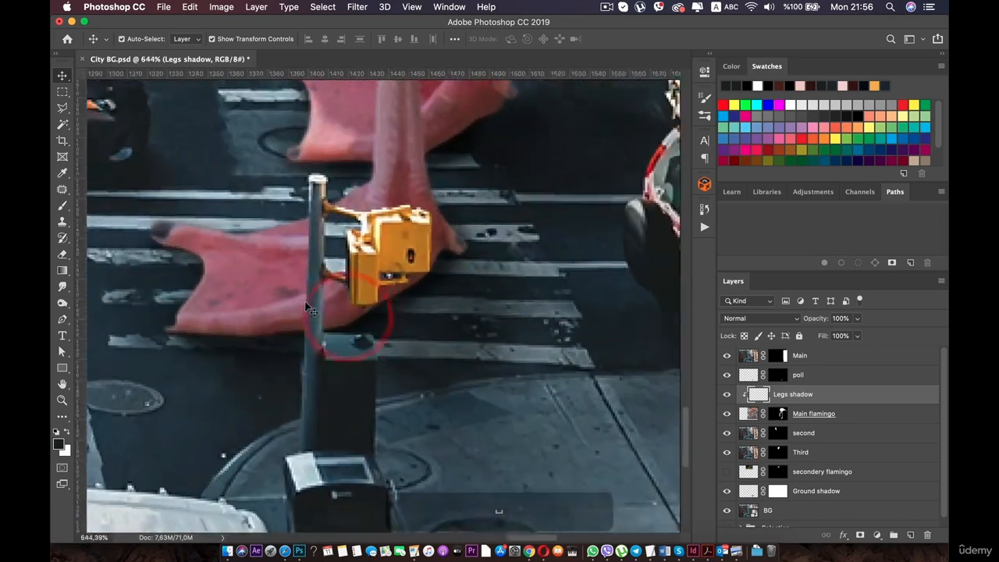
left_click(795, 319)
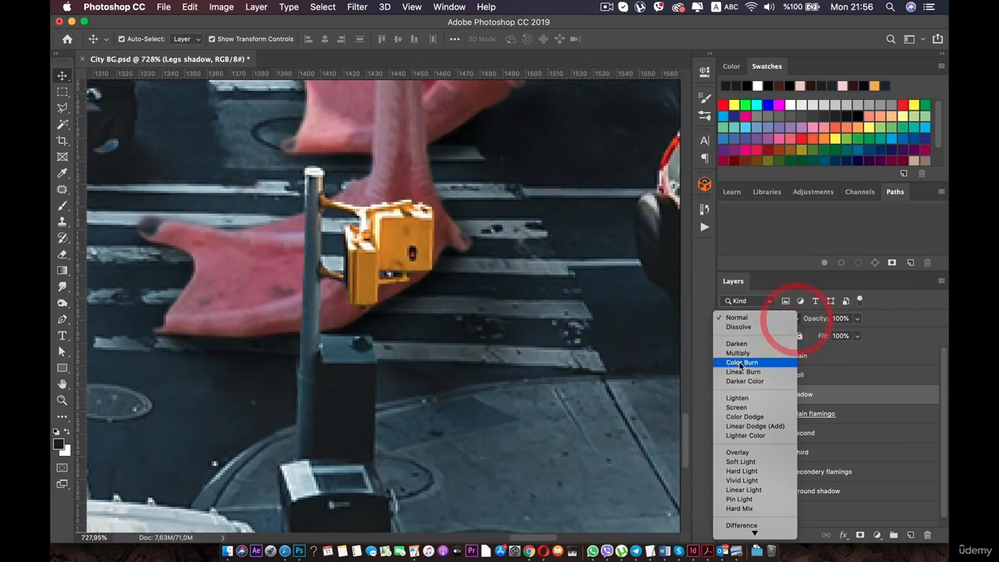
left_click(737, 452)
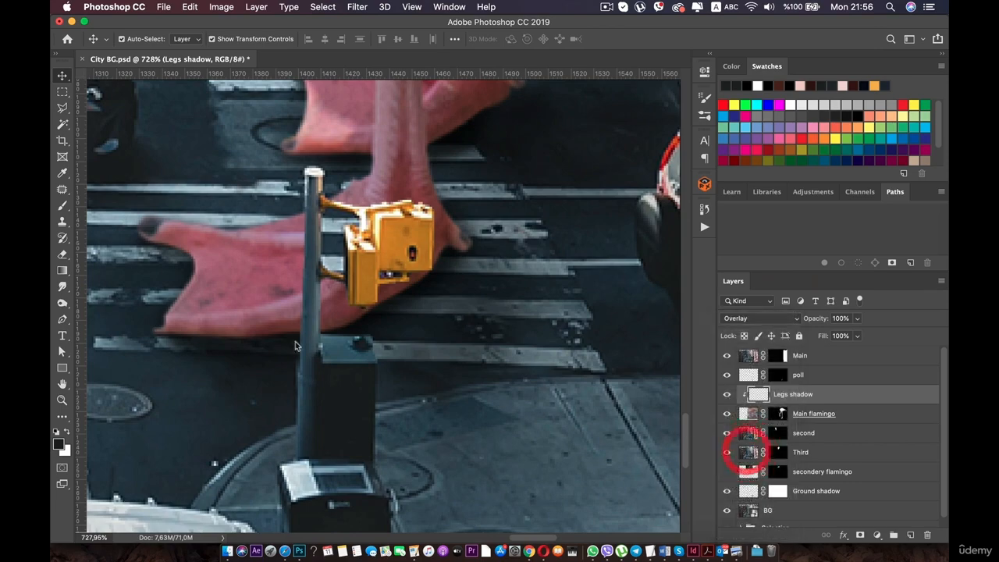
Set up the Brush tool with a 14 px Soft Round tip for shading the main flamingo's front foot.
scroll(295, 341, "up", 2)
left_click_drag(218, 344, 305, 382)
scroll(453, 355, "up", 3)
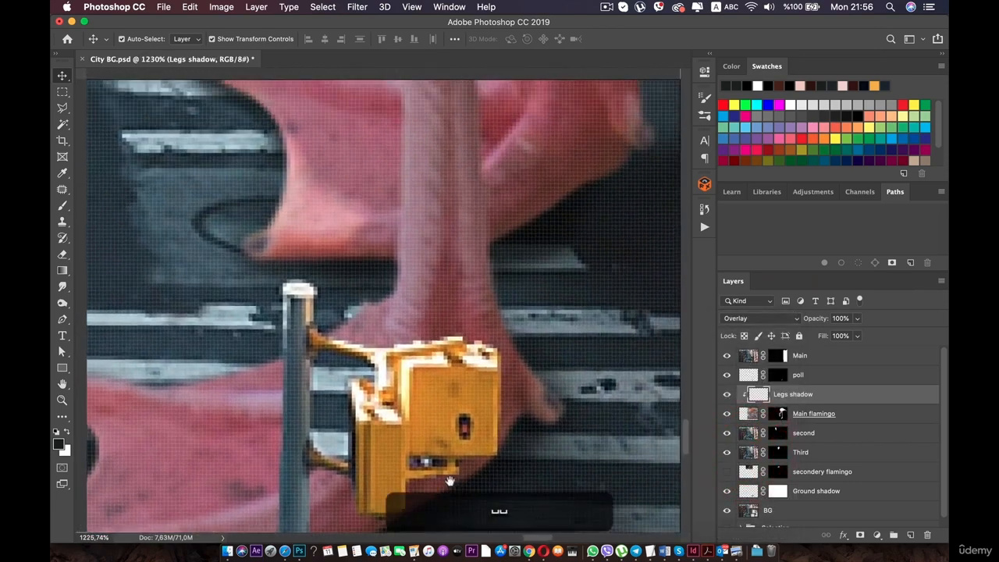
left_click_drag(449, 481, 618, 336)
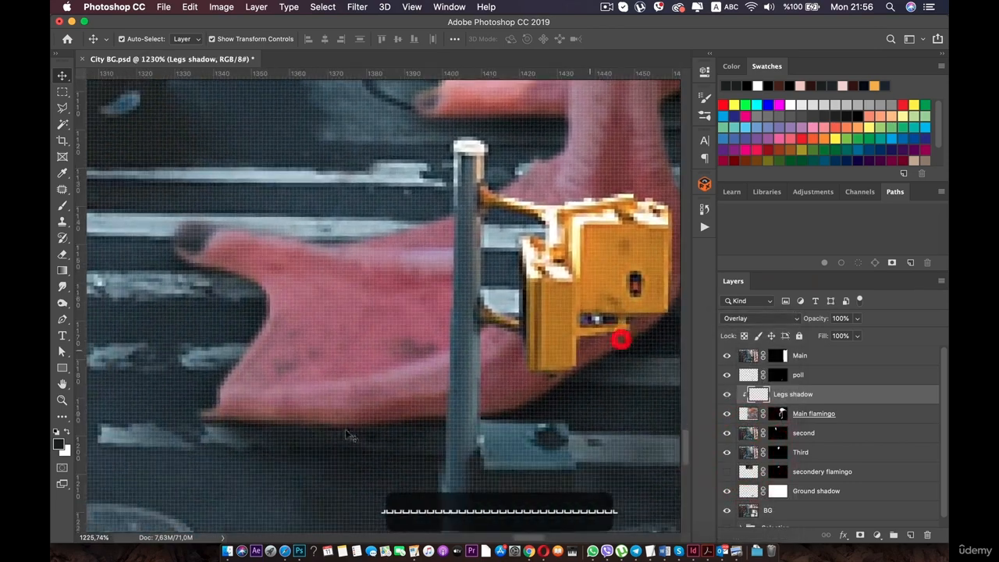
left_click(68, 209)
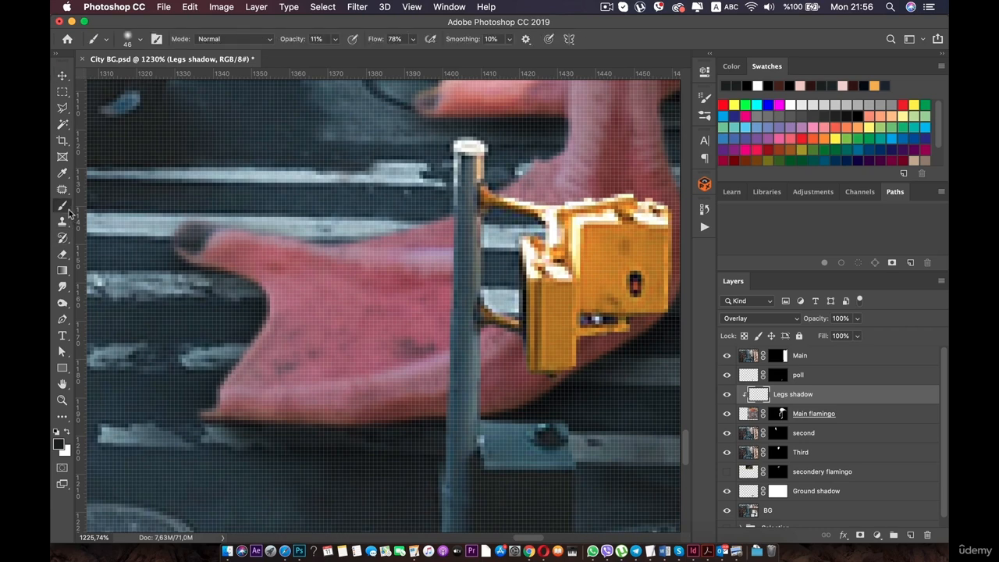
right_click(364, 391)
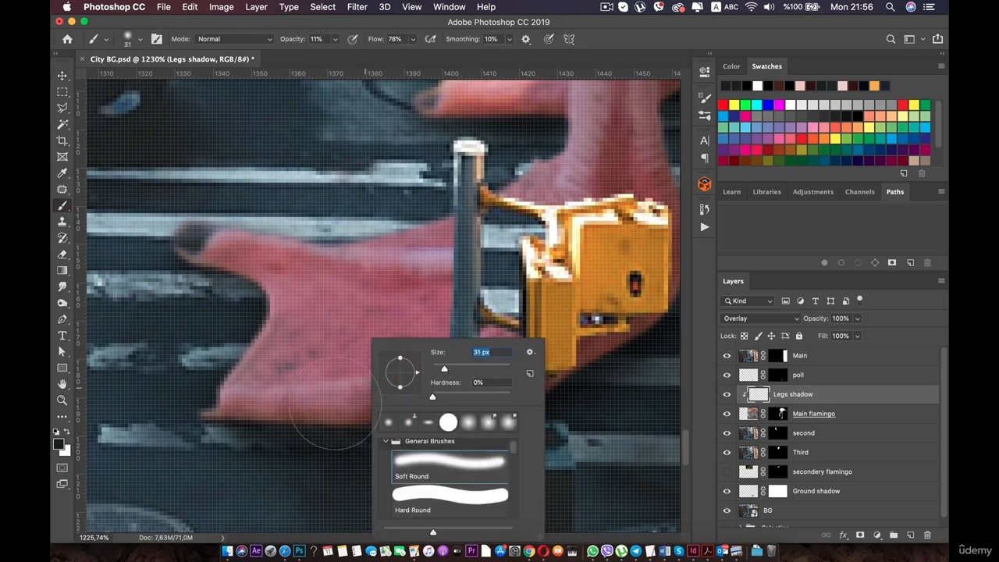
key("Return")
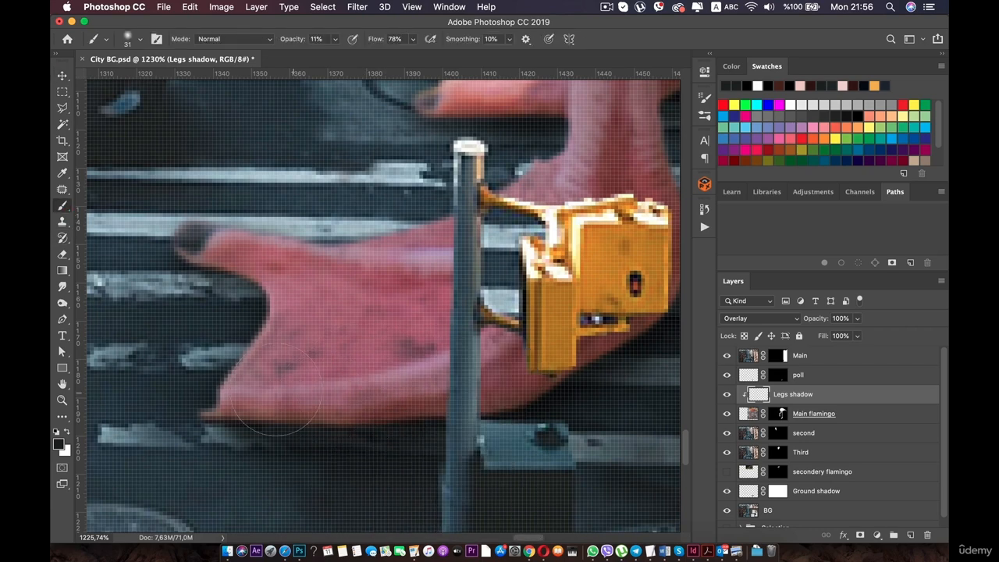
right_click(331, 392)
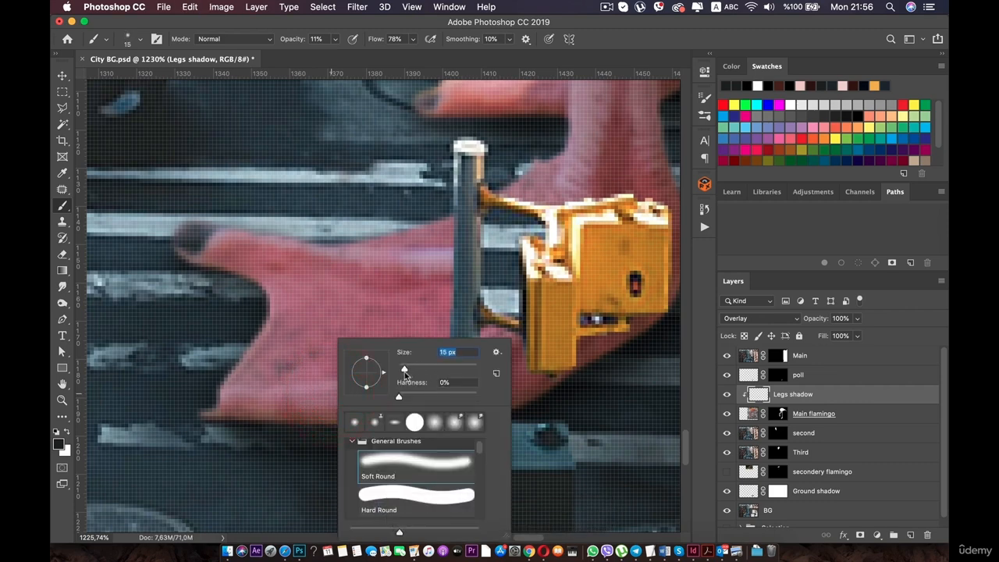
key("Return")
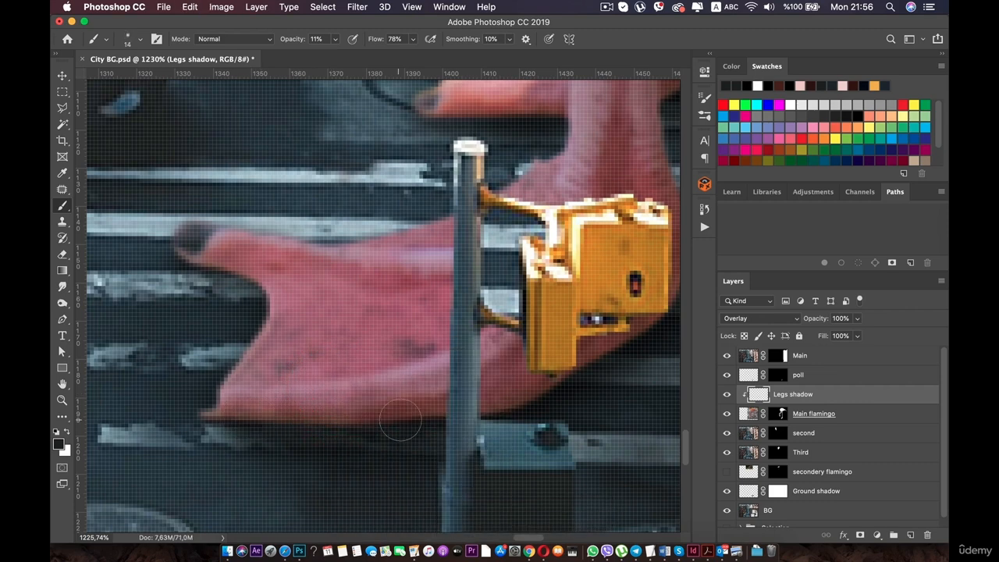
scroll(343, 421, "down", 5)
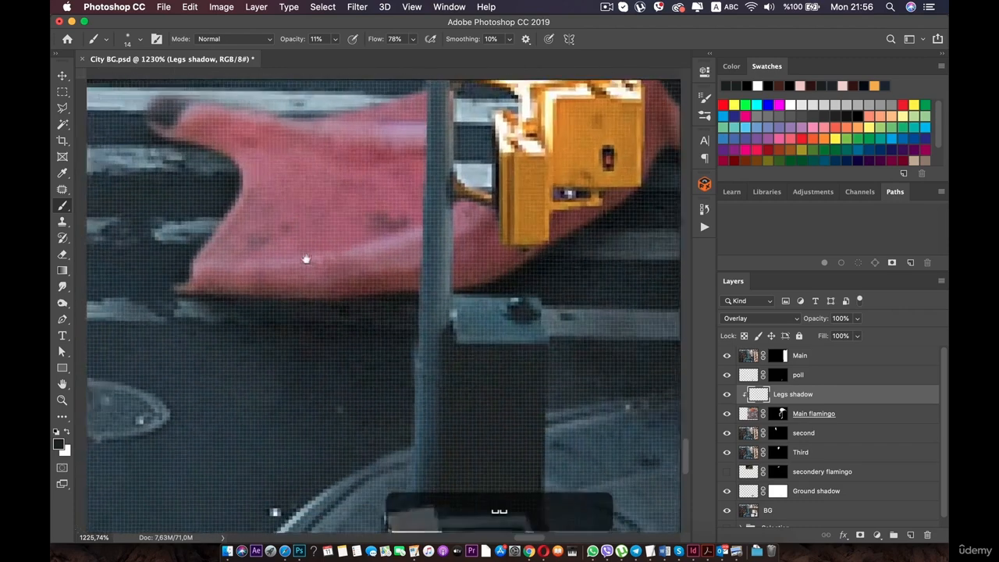
scroll(248, 328, "down", 1)
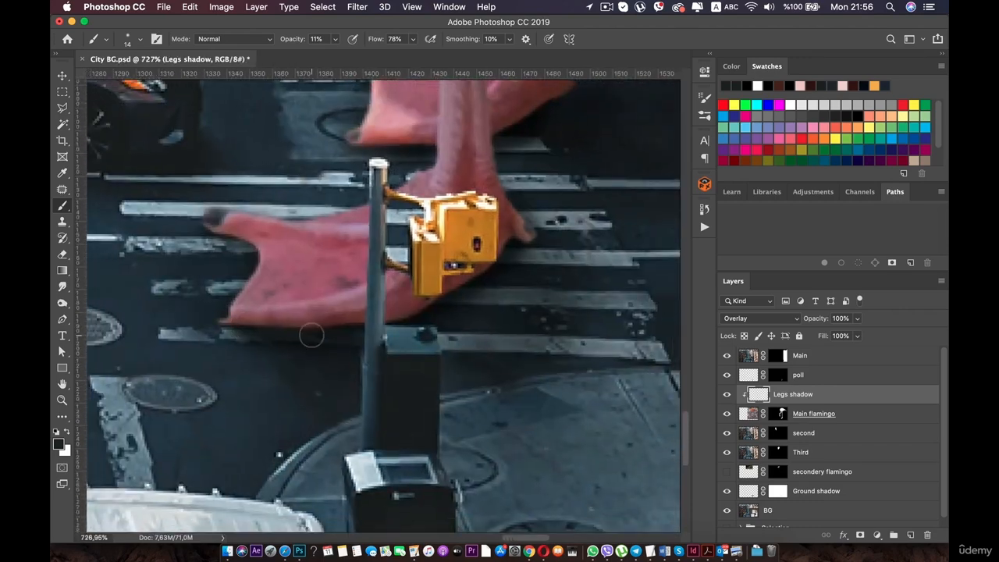
Try darkening the lower edge of the front foot with the brush at 47% opacity, and undo the strokes.
left_click(337, 40)
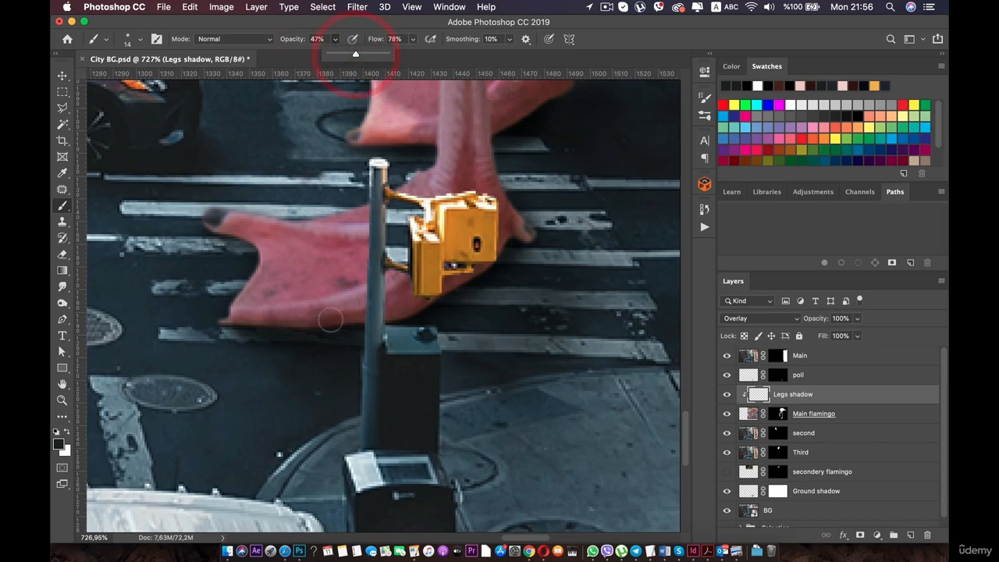
left_click_drag(284, 330, 235, 328)
left_click_drag(378, 323, 267, 335)
scroll(265, 339, "up", 5)
key("super+z")
key("super+z")
key("super+z")
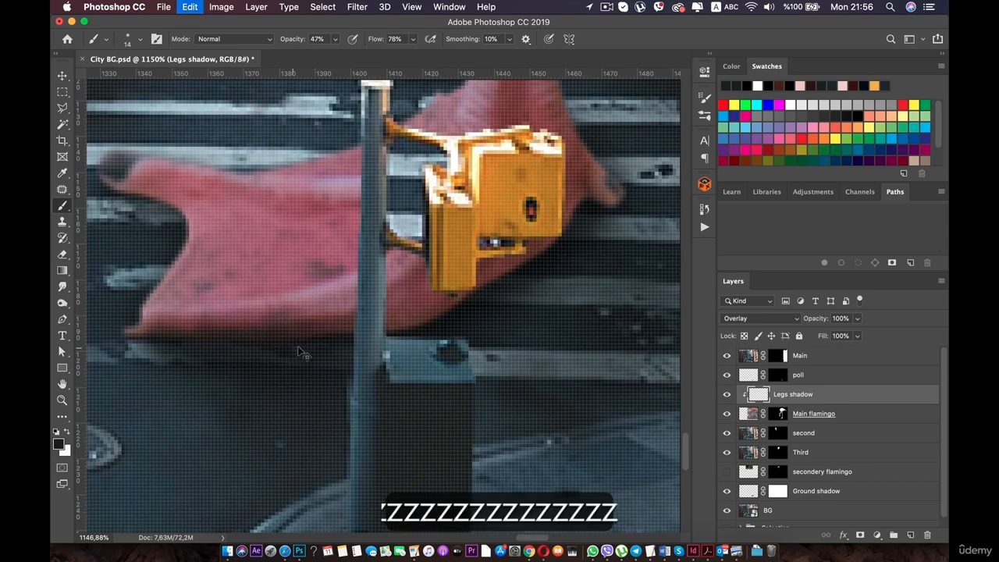
Shade the front foot's lower edge and back claw on the Legs shadow layer with the brush at 25% opacity.
left_click(334, 39)
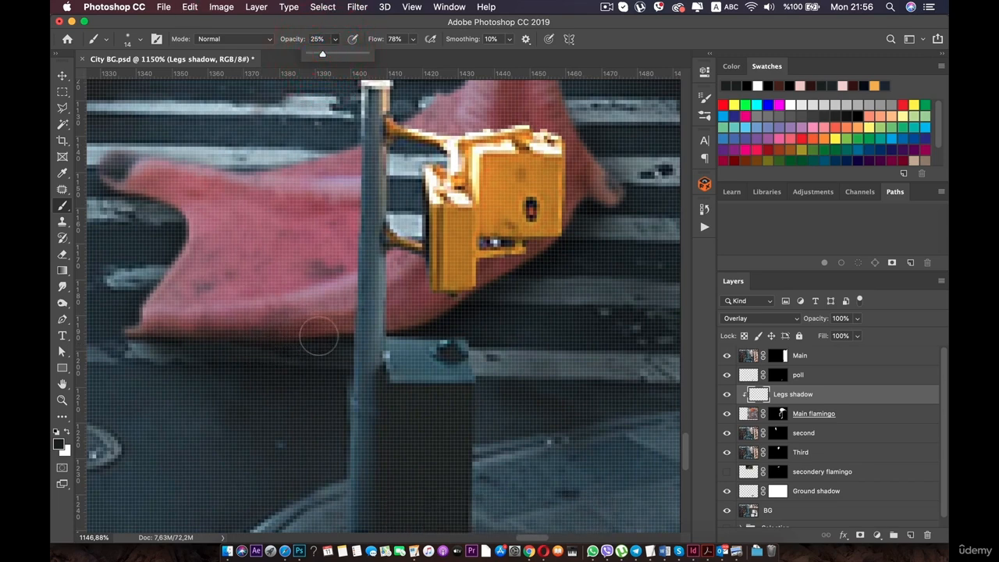
mouse_move(322, 336)
left_mouse_down()
mouse_move(301, 346)
mouse_move(152, 341)
left_mouse_up()
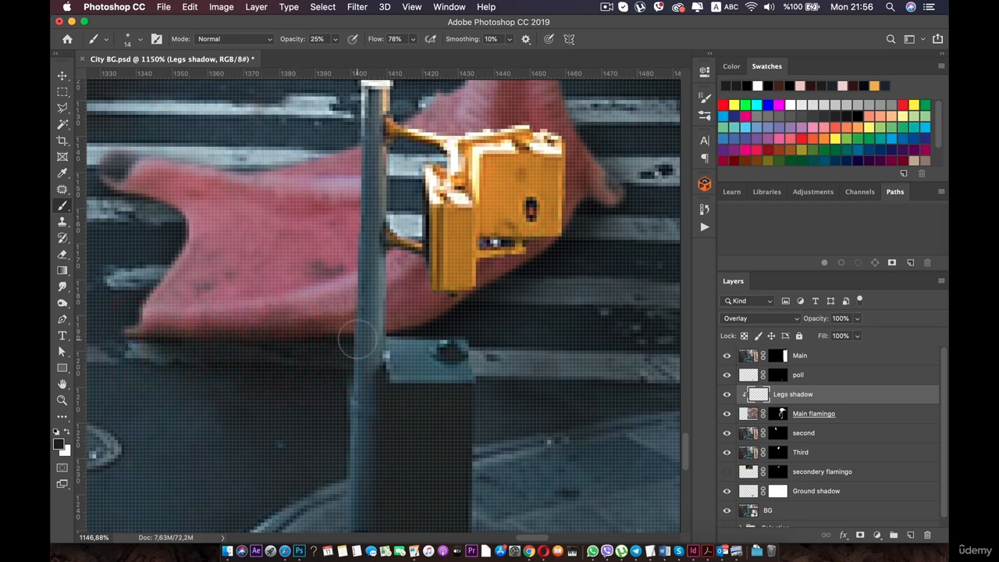
mouse_move(357, 341)
left_mouse_down()
mouse_move(437, 319)
mouse_move(451, 301)
mouse_move(381, 328)
mouse_move(470, 293)
mouse_move(502, 260)
mouse_move(442, 320)
mouse_move(364, 330)
mouse_move(509, 260)
mouse_move(491, 287)
mouse_move(475, 290)
mouse_move(575, 196)
mouse_move(485, 267)
mouse_move(390, 317)
mouse_move(400, 321)
left_mouse_up()
left_click_drag(587, 201, 610, 213)
key("super+minus")
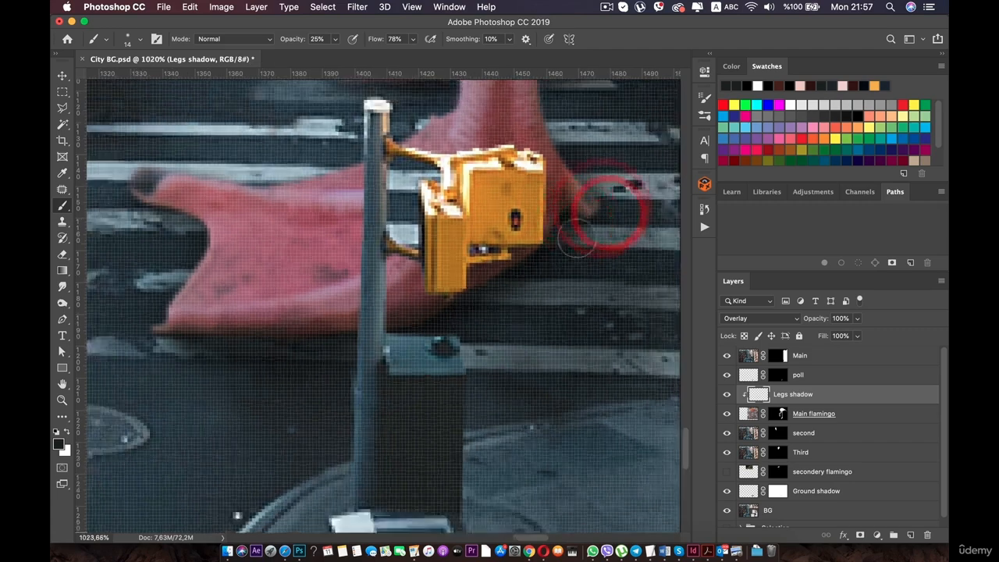
key("super+minus")
key("super+minus")
key("super+minus")
key("super+minus")
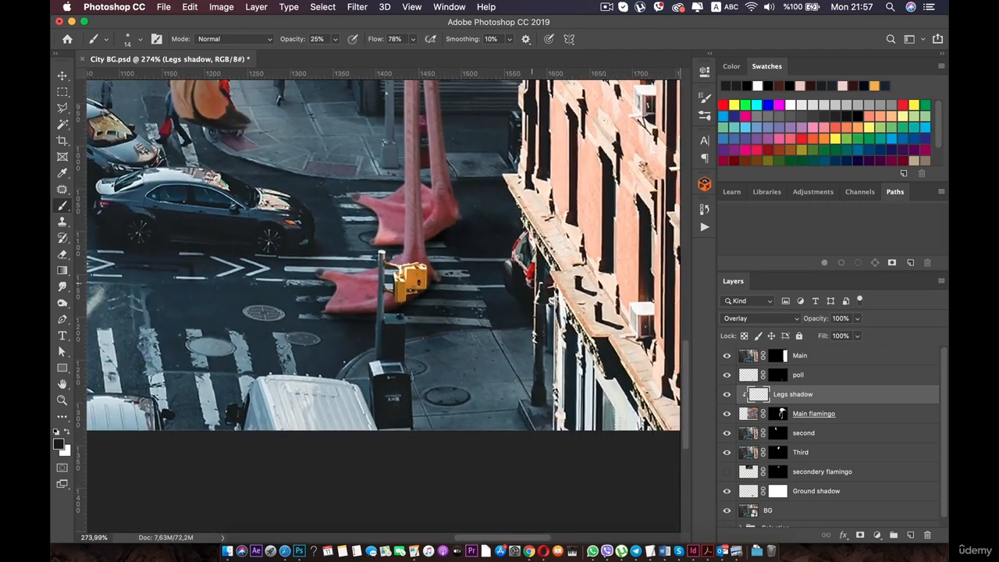
Shade the webbed edge and toe tip of the front foot, plus the webbing and underside of the rear foot, on Legs shadow.
key("super+plus")
key("super+plus")
key("super+plus")
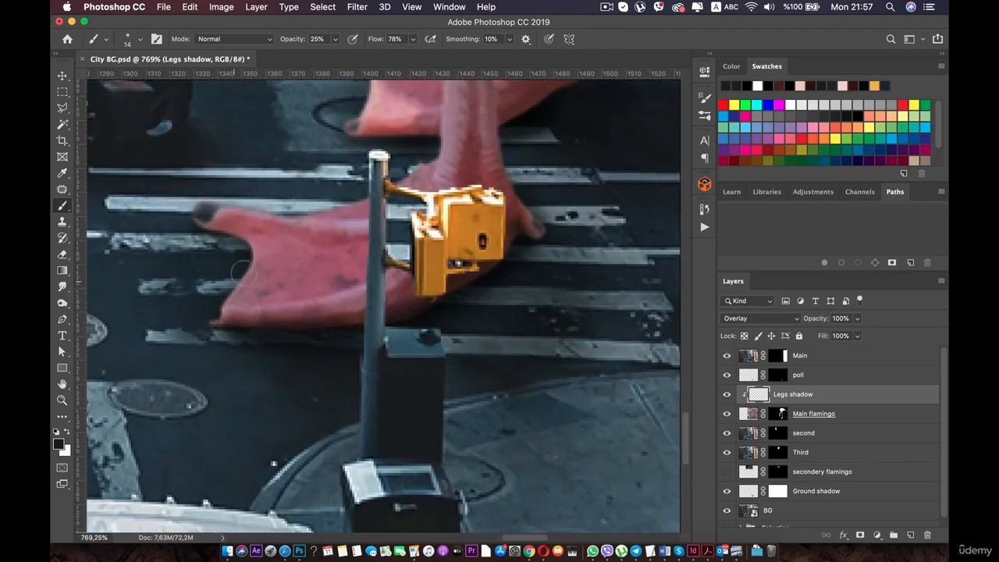
mouse_move(245, 232)
left_mouse_down()
mouse_move(200, 222)
mouse_move(254, 254)
mouse_move(223, 312)
left_mouse_up()
left_click(202, 221)
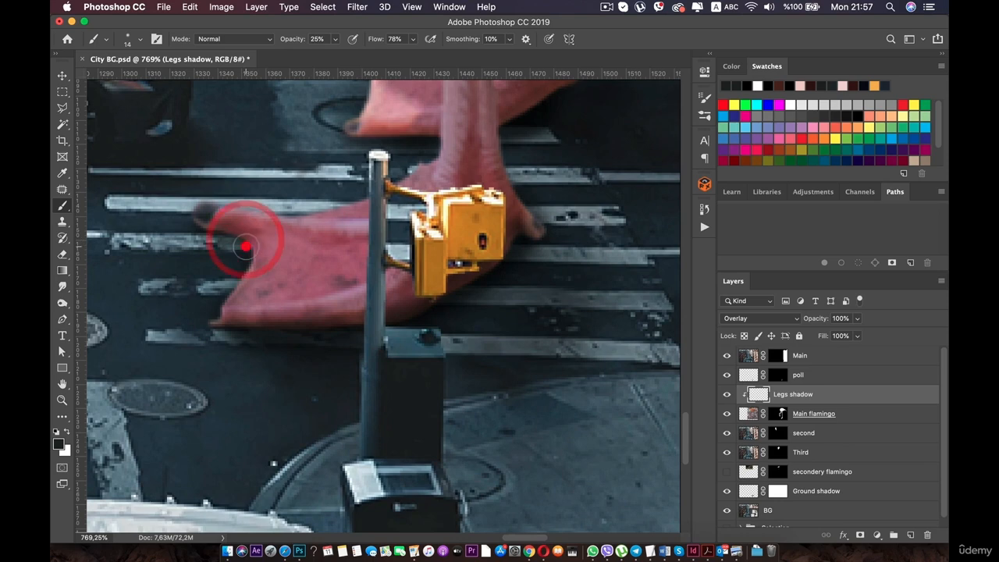
left_click_drag(216, 223, 217, 395)
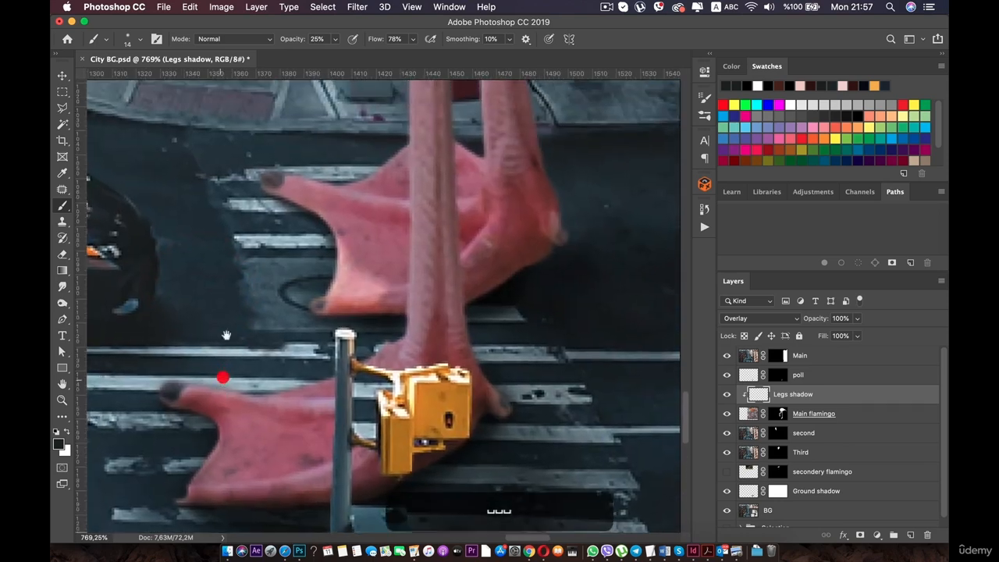
mouse_move(333, 228)
left_mouse_down()
mouse_move(269, 188)
mouse_move(324, 234)
mouse_move(327, 250)
mouse_move(318, 250)
mouse_move(337, 320)
mouse_move(398, 313)
mouse_move(327, 319)
mouse_move(324, 307)
mouse_move(356, 298)
mouse_move(483, 301)
mouse_move(463, 306)
mouse_move(501, 288)
mouse_move(505, 273)
mouse_move(465, 295)
mouse_move(542, 258)
mouse_move(488, 294)
mouse_move(555, 254)
mouse_move(394, 328)
mouse_move(526, 232)
mouse_move(377, 311)
left_mouse_up()
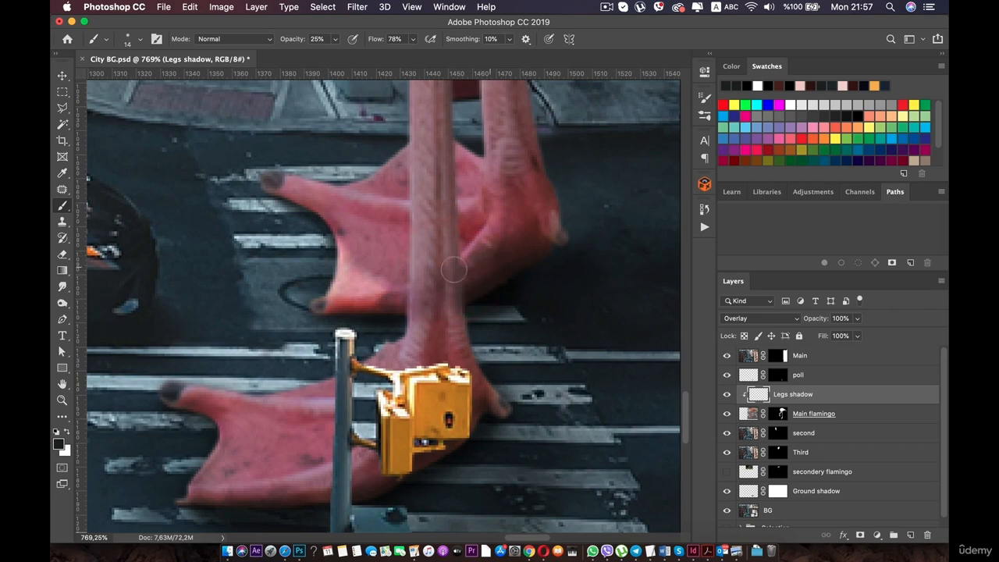
Add a layer mask to Legs shadow and brush black over the lower front leg to soften its shading.
left_click(859, 535)
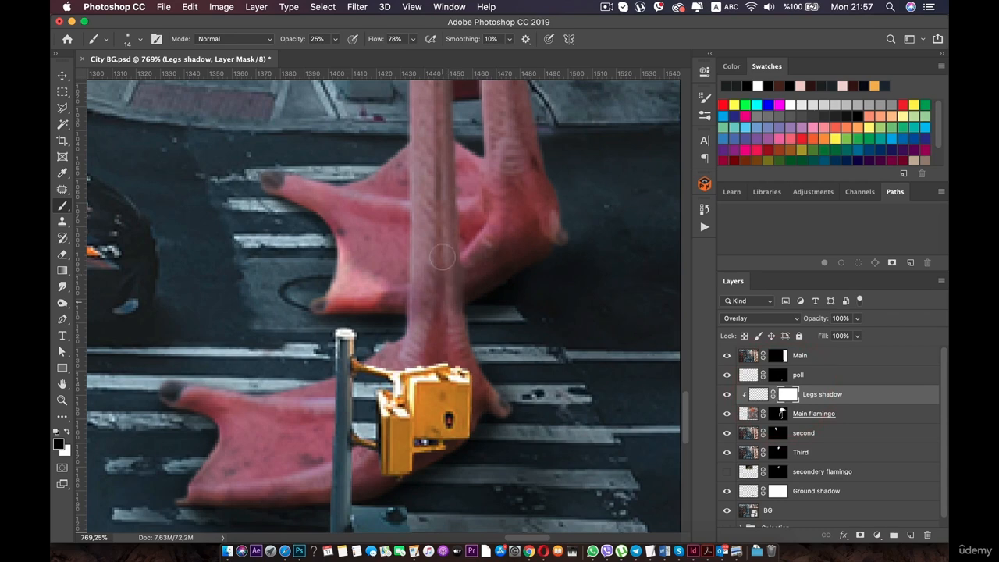
mouse_move(431, 323)
left_mouse_down()
mouse_move(445, 305)
mouse_move(417, 319)
mouse_move(421, 237)
mouse_move(445, 312)
left_mouse_up()
scroll(433, 342, "down", 10)
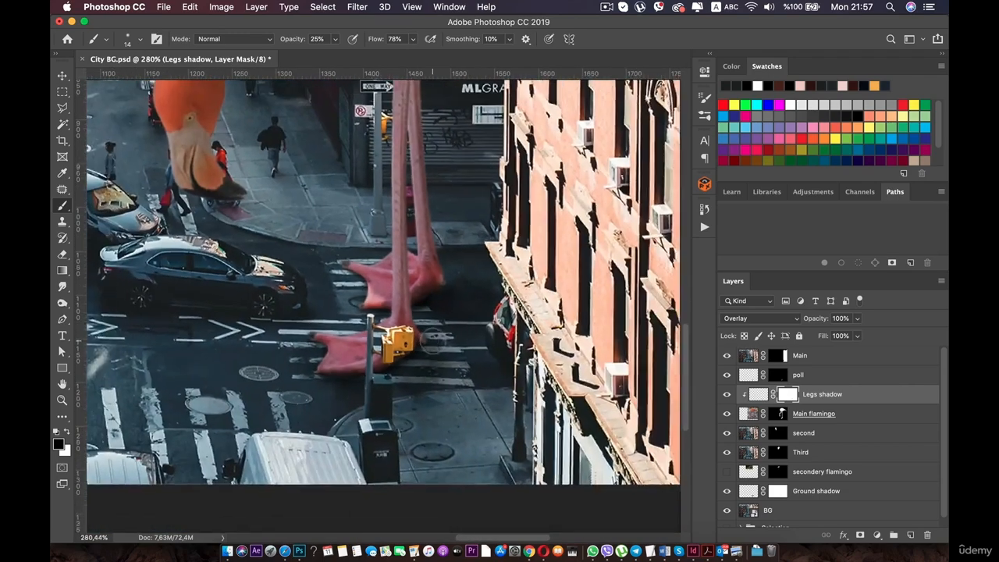
scroll(411, 341, "down", 3)
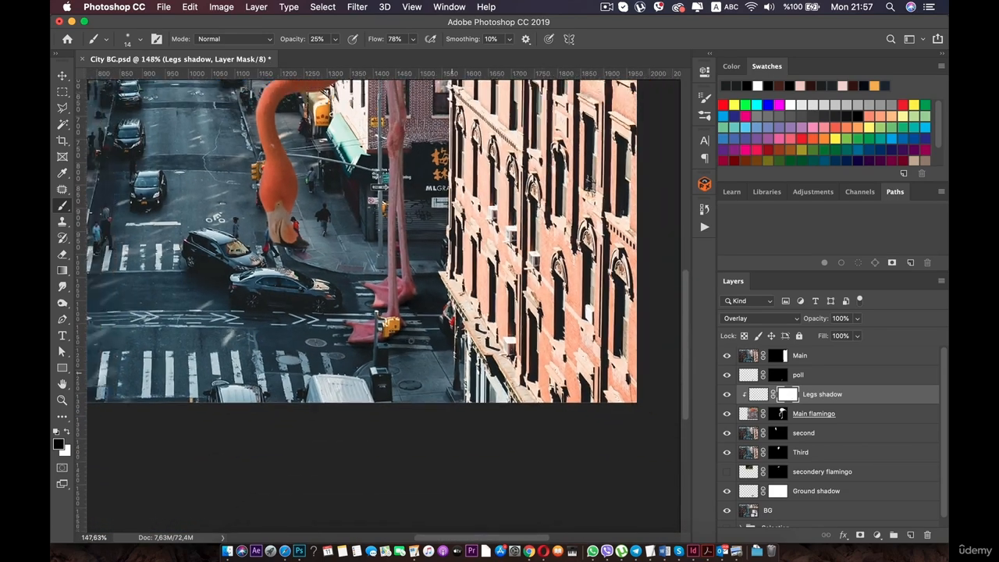
scroll(425, 296, "up", 3)
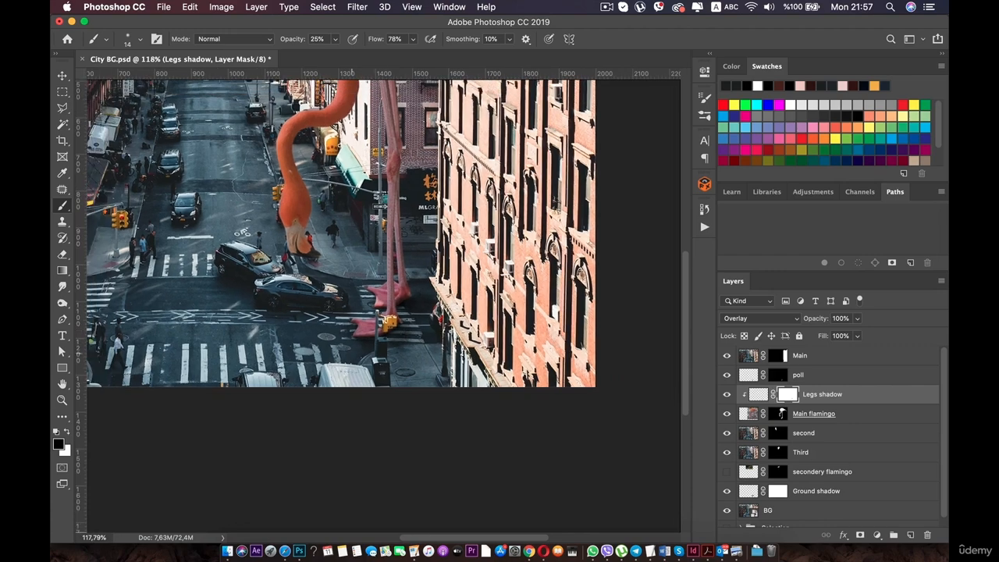
scroll(390, 312, "up", 2)
scroll(358, 312, "up", 4)
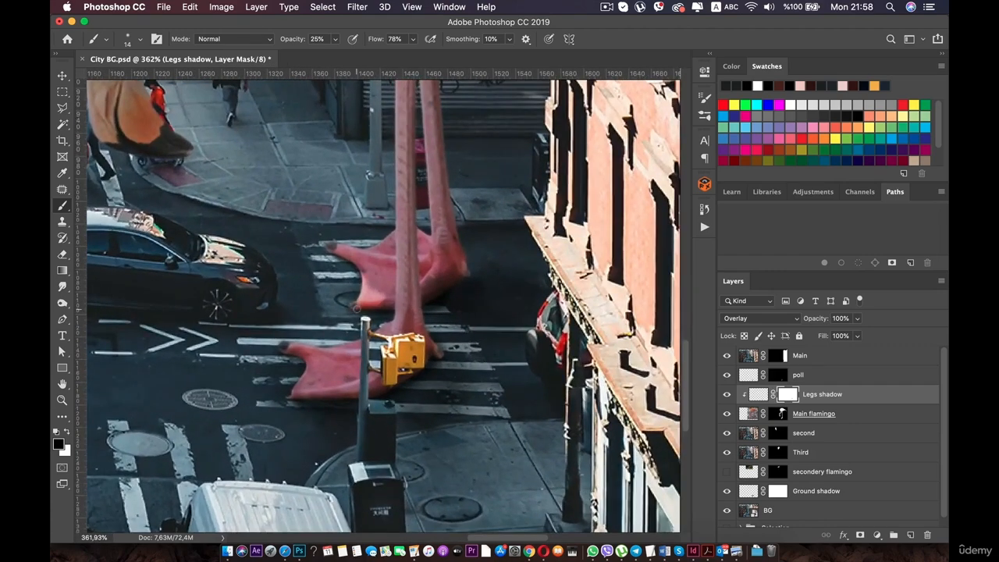
scroll(244, 398, "up", 5)
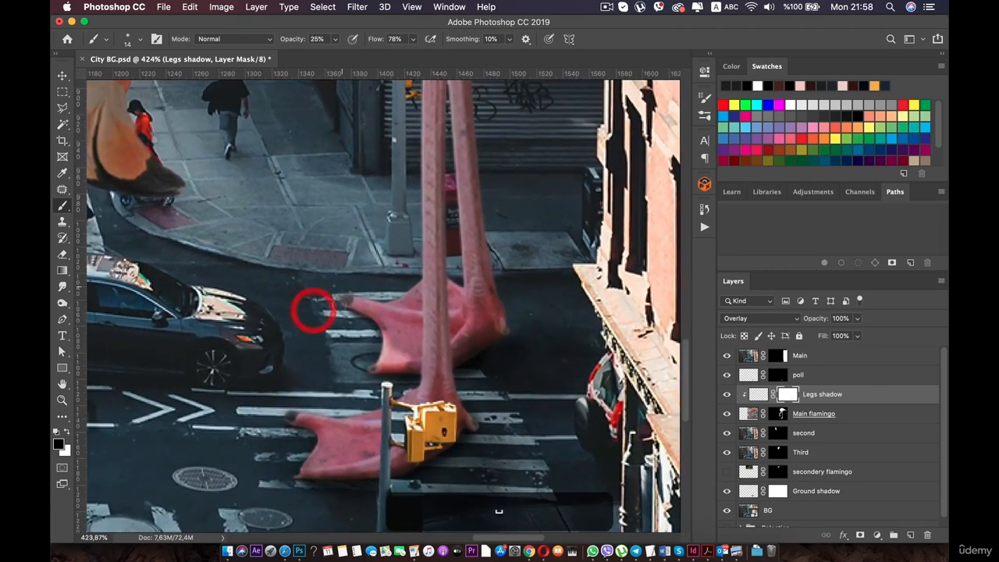
Paint a small contact shadow on the Ground shadow layer beneath the rear foot's dark toe tip.
left_click(804, 493)
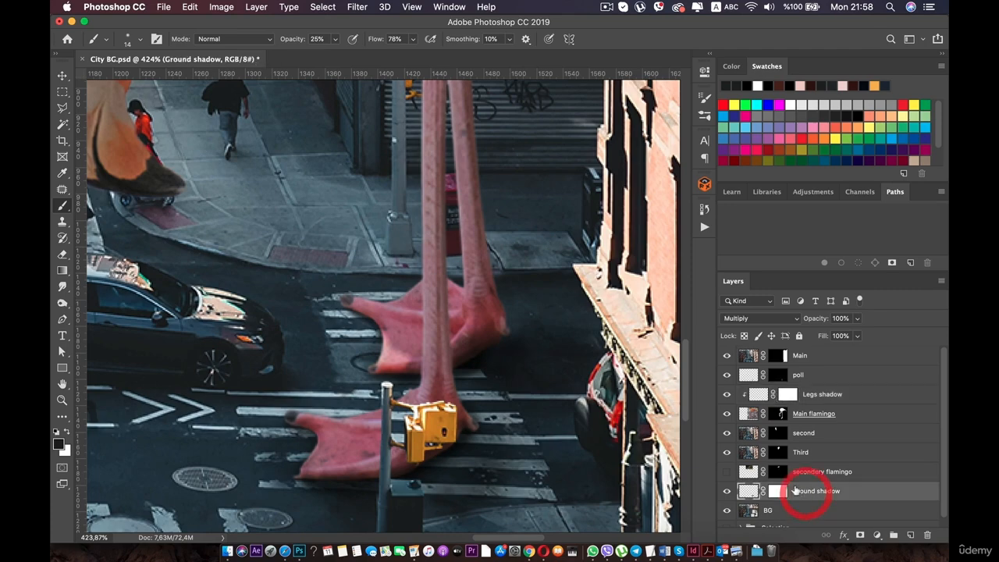
scroll(383, 305, "up", 4)
key("space")
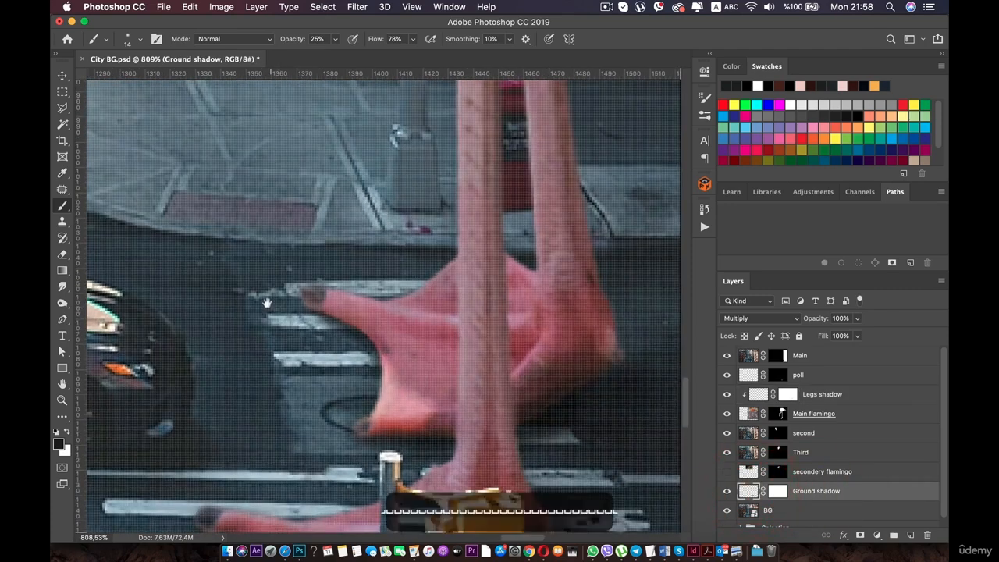
left_click_drag(267, 301, 294, 335)
left_click(335, 335)
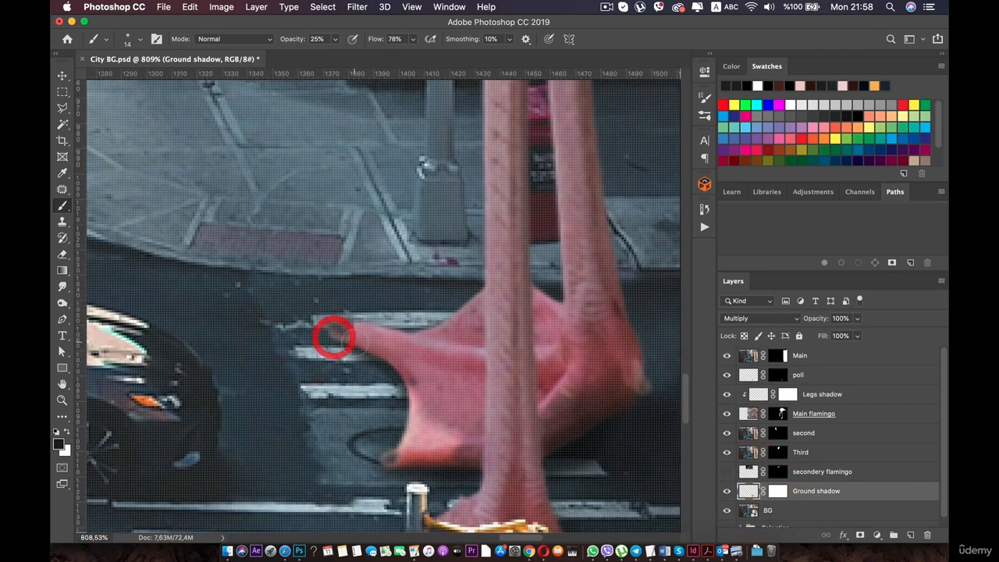
key("super+z")
left_click(336, 333)
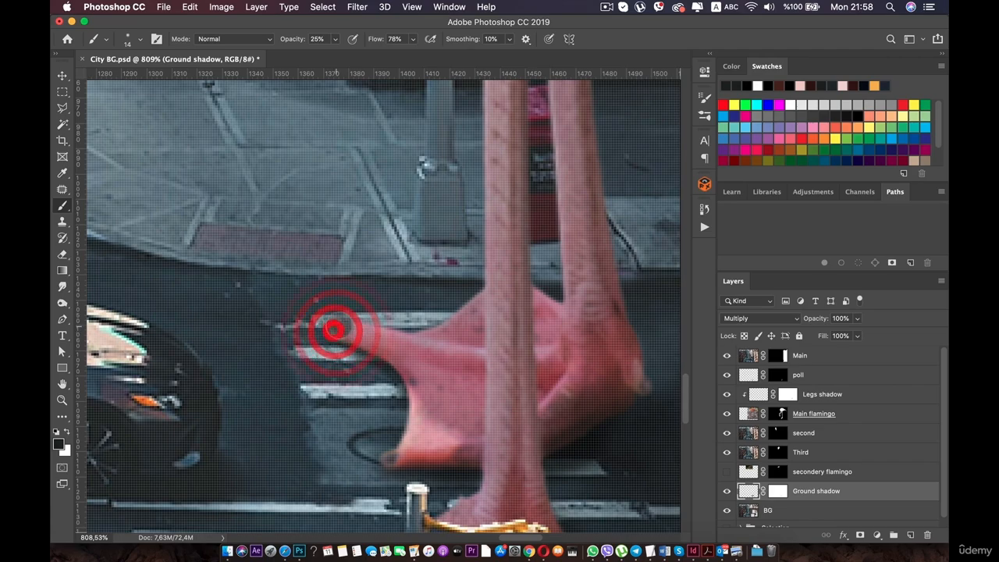
scroll(335, 340, "down", 8)
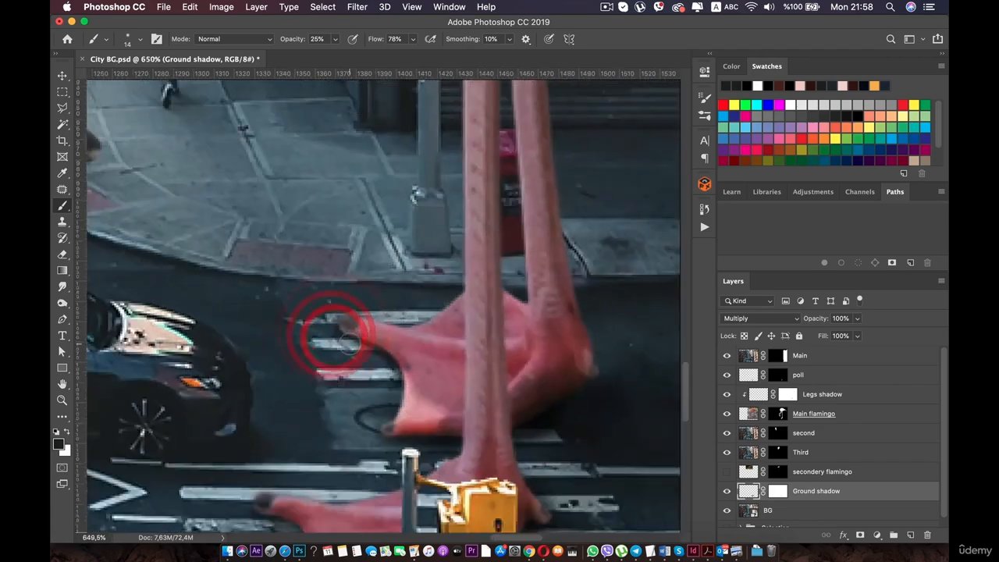
scroll(349, 344, "up", 3)
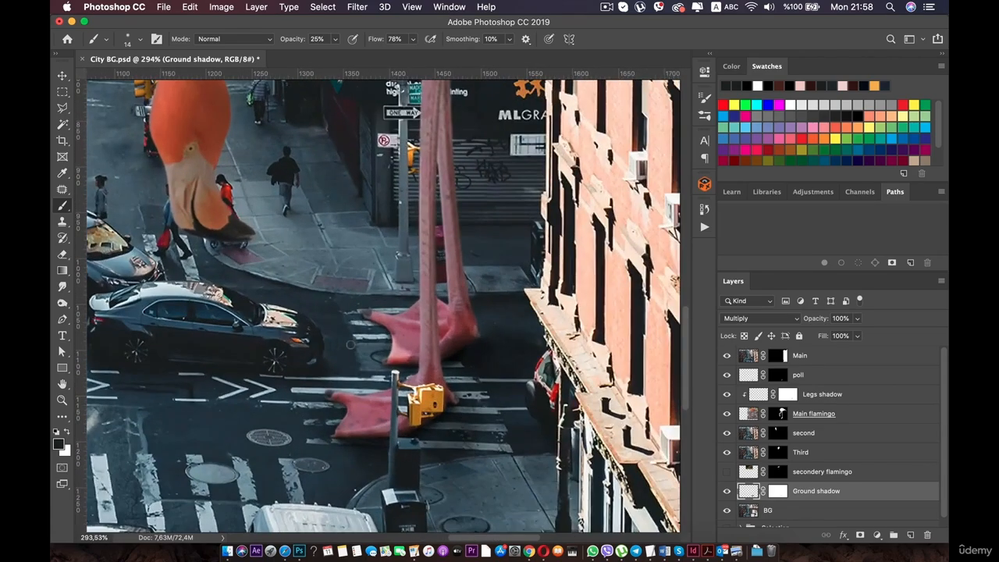
Shade the rear foot's toe tip on the Legs shadow layer itself, not on its mask.
scroll(350, 337, "up", 6)
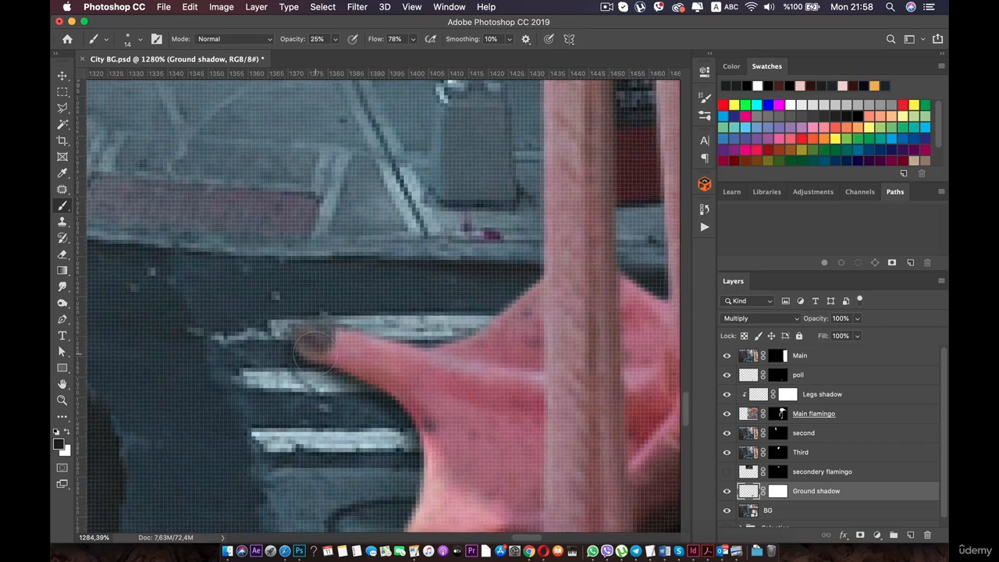
left_click(753, 391)
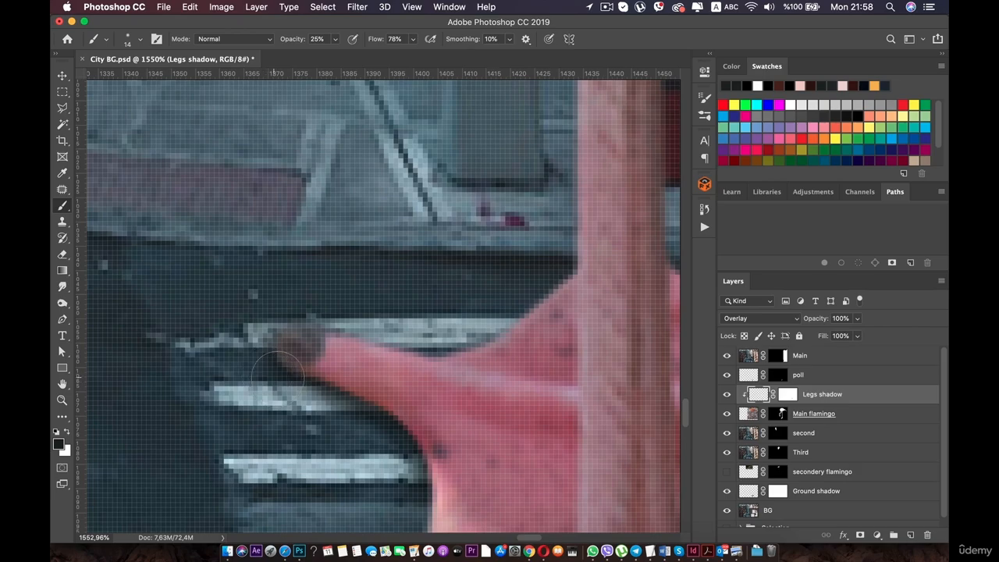
scroll(297, 380, "down", 6)
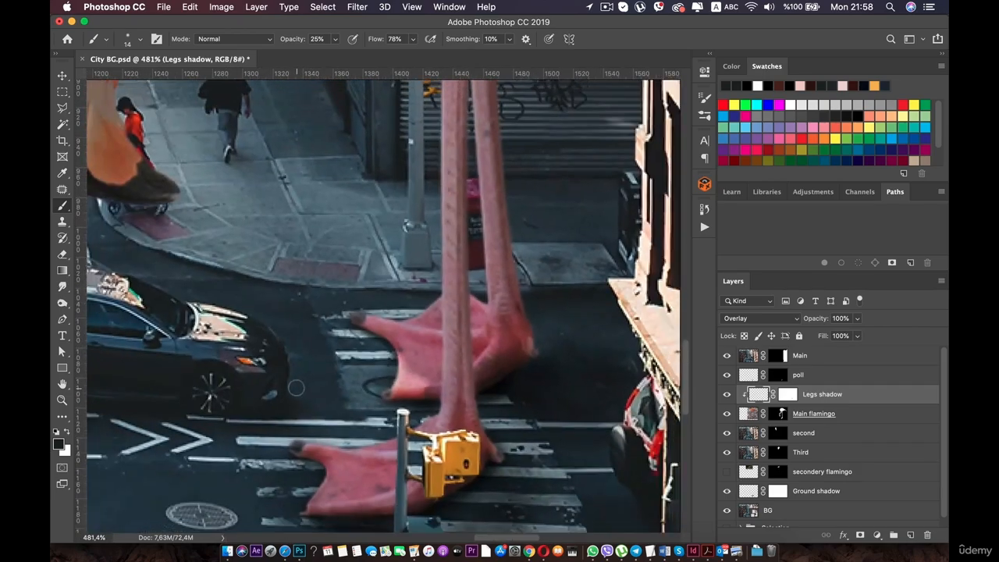
scroll(295, 387, "down", 4)
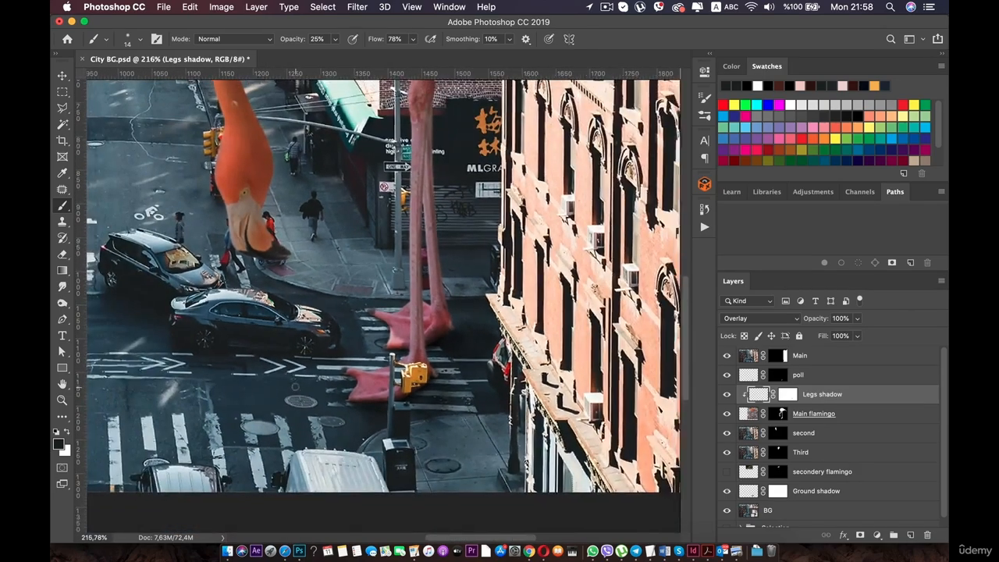
Switch to the Move tool, select the BG layer, and examine the flamingo's shaded legs and feet against the whole street composite.
scroll(367, 316, "down", 3)
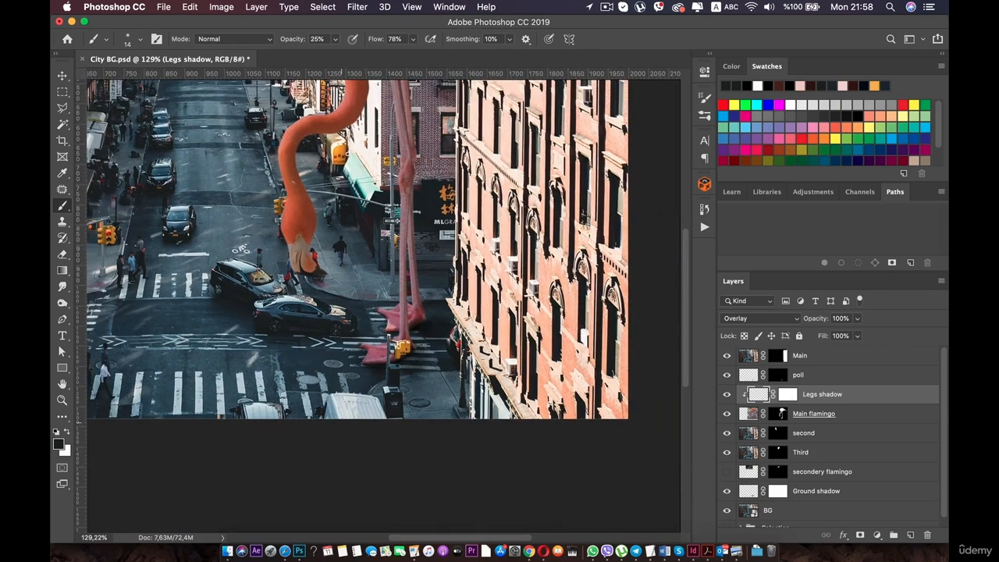
scroll(397, 305, "down", 2)
left_click(61, 74)
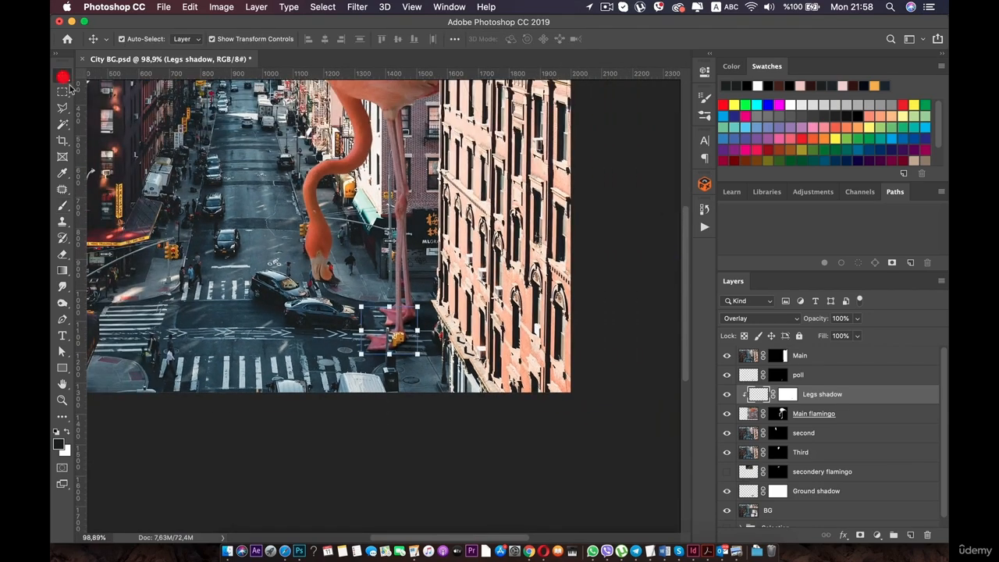
key("super+0")
key("super+r")
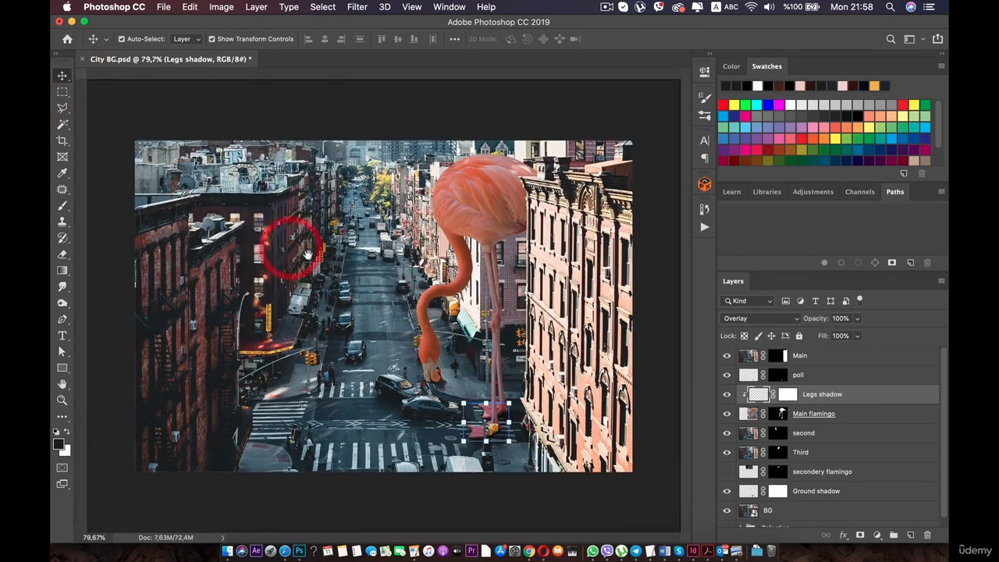
left_click(400, 419)
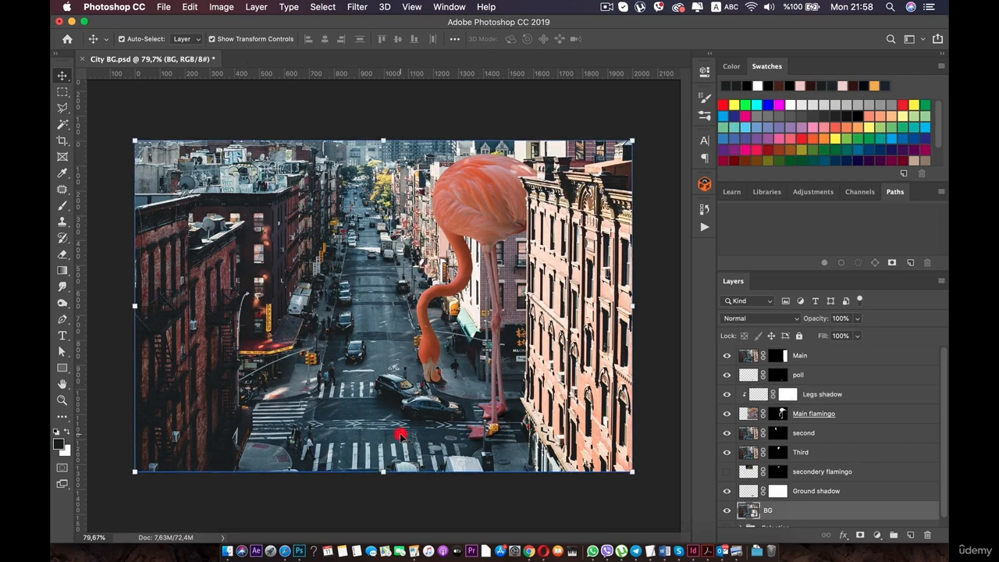
scroll(467, 359, "up", 3)
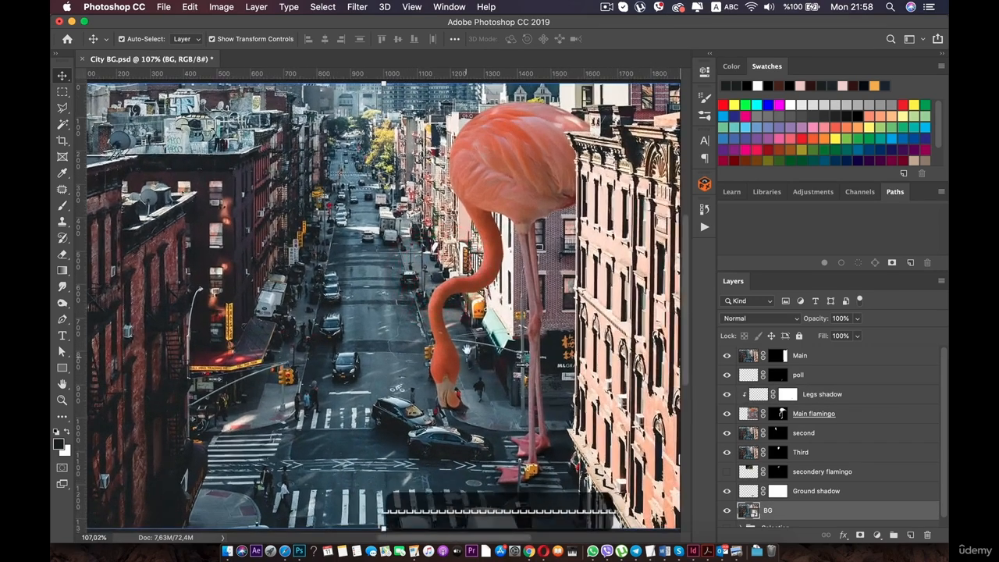
left_click_drag(467, 352, 364, 291)
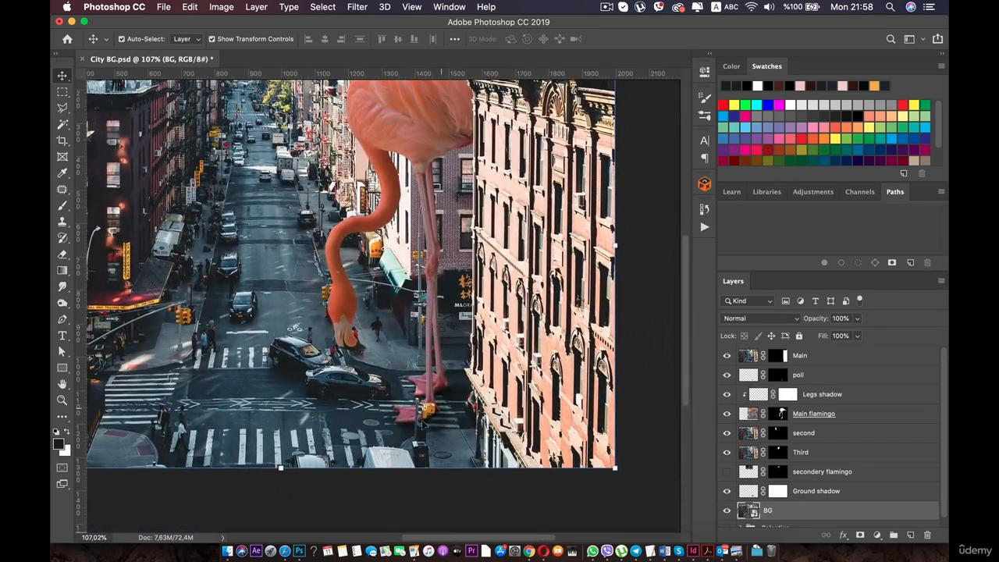